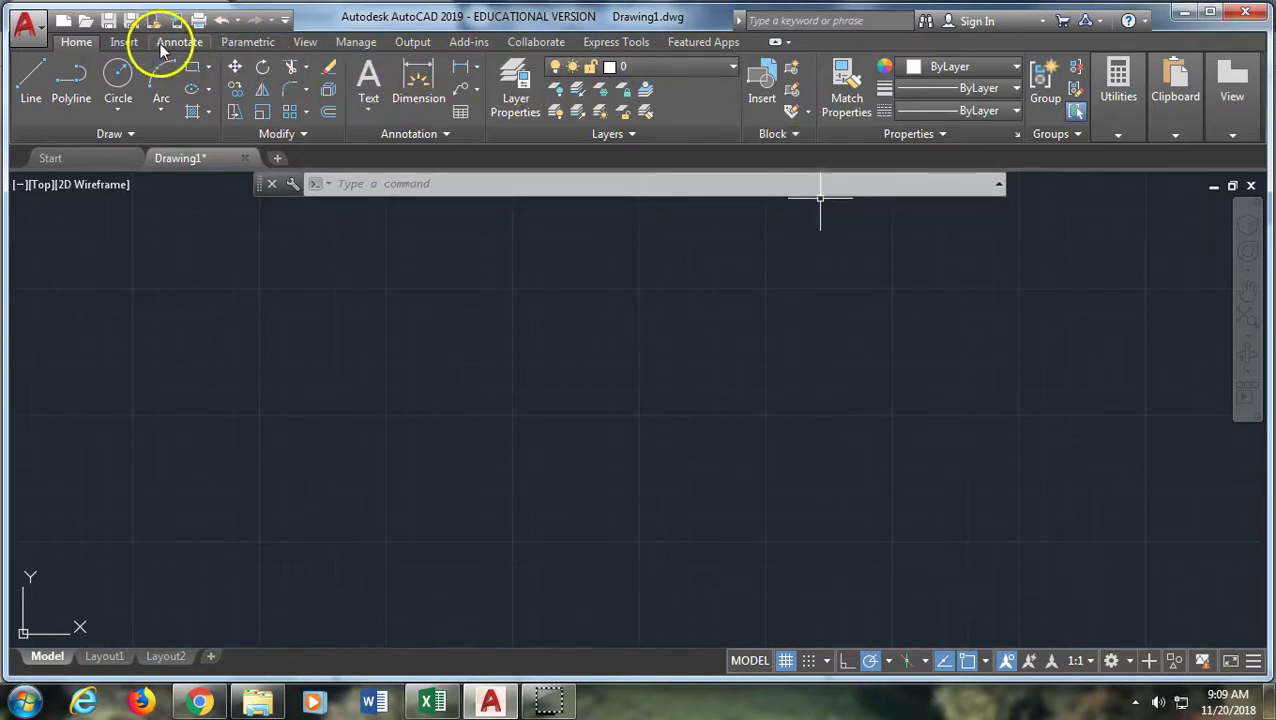
Browse the Express Tools, Collaborate, Add-ins, Output and Manage ribbon tabs
click(619, 43)
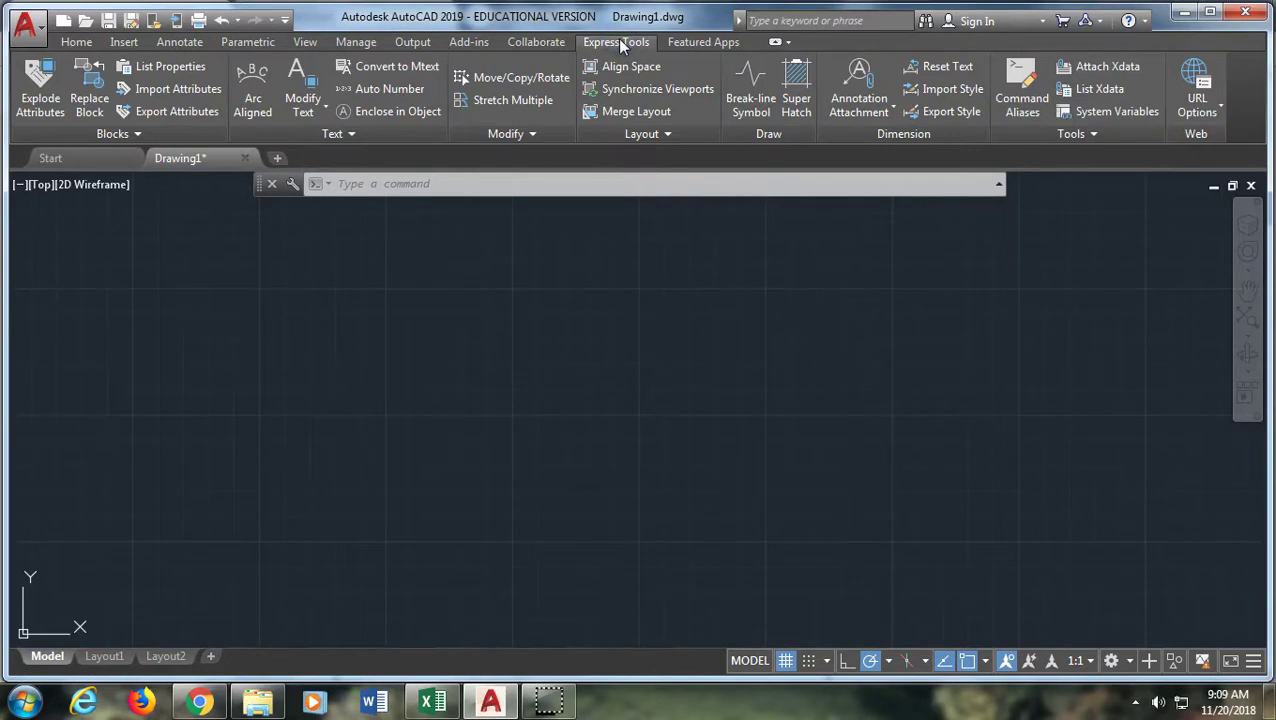
click(538, 42)
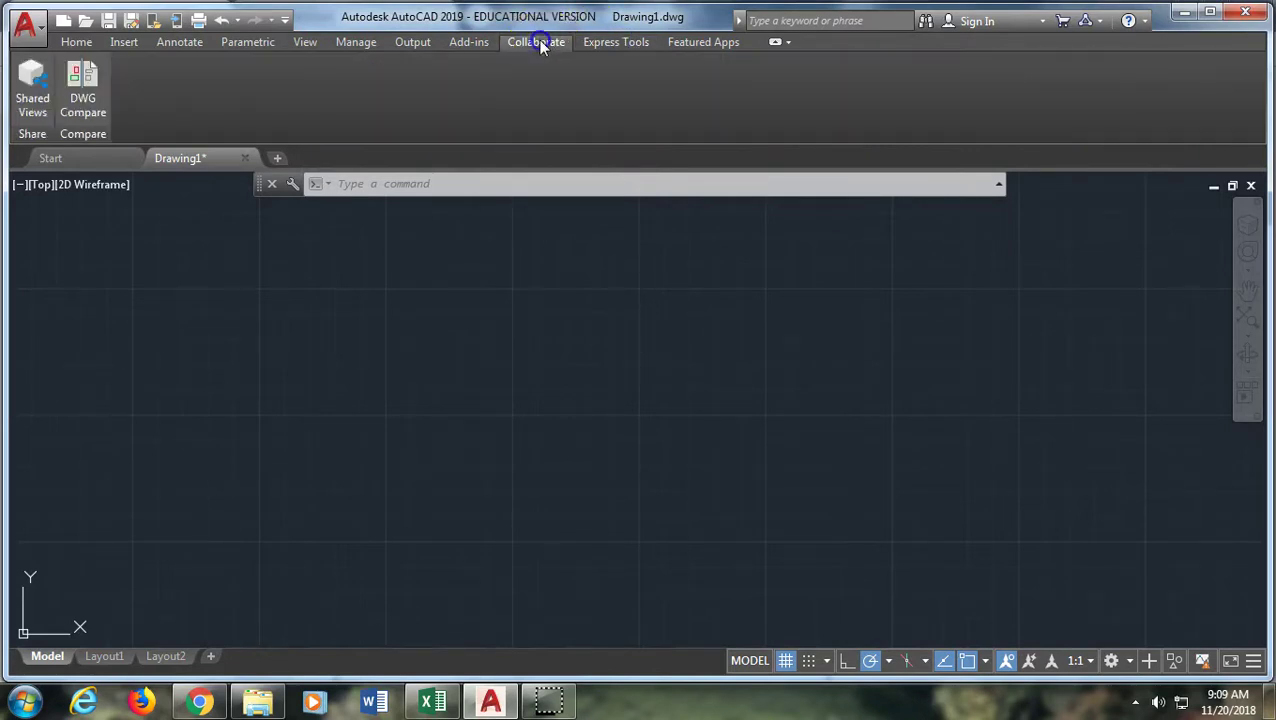
click(460, 44)
click(420, 45)
click(372, 45)
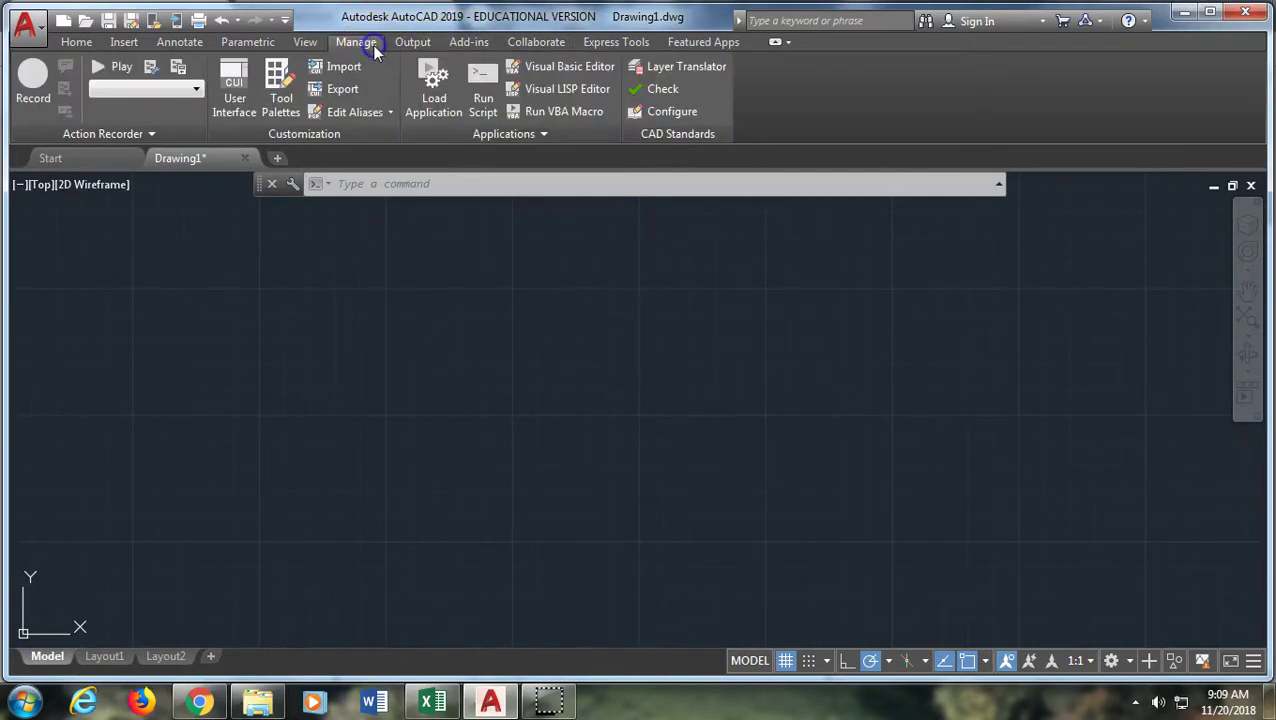
Browse the View, Parametric and Annotate tabs, ending on the Insert tab's tools
click(310, 45)
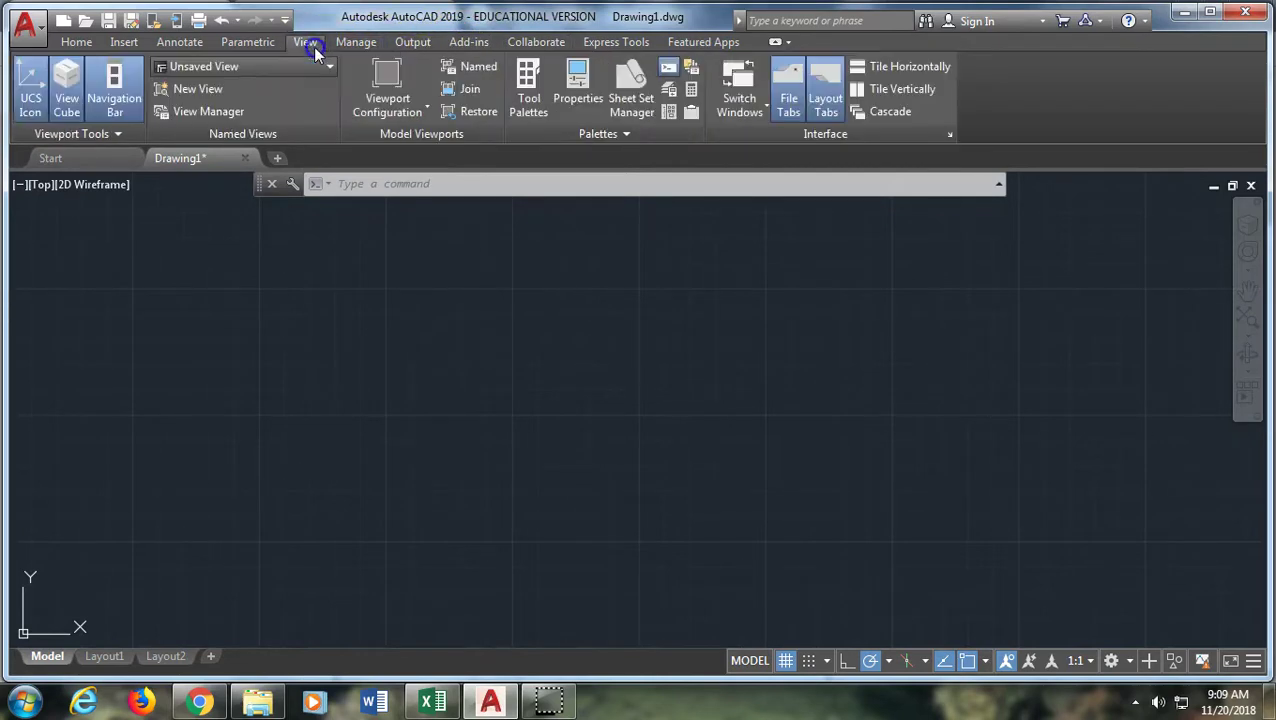
click(251, 45)
click(195, 42)
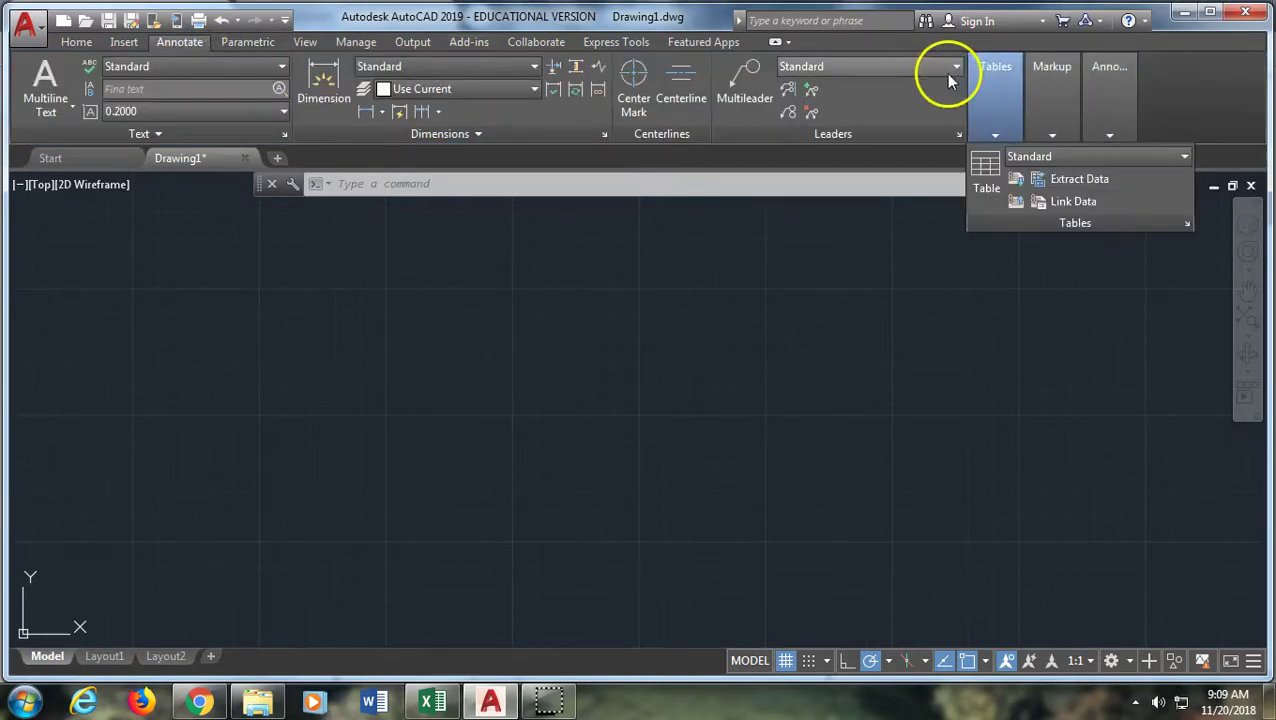
mouse_move(1078, 88)
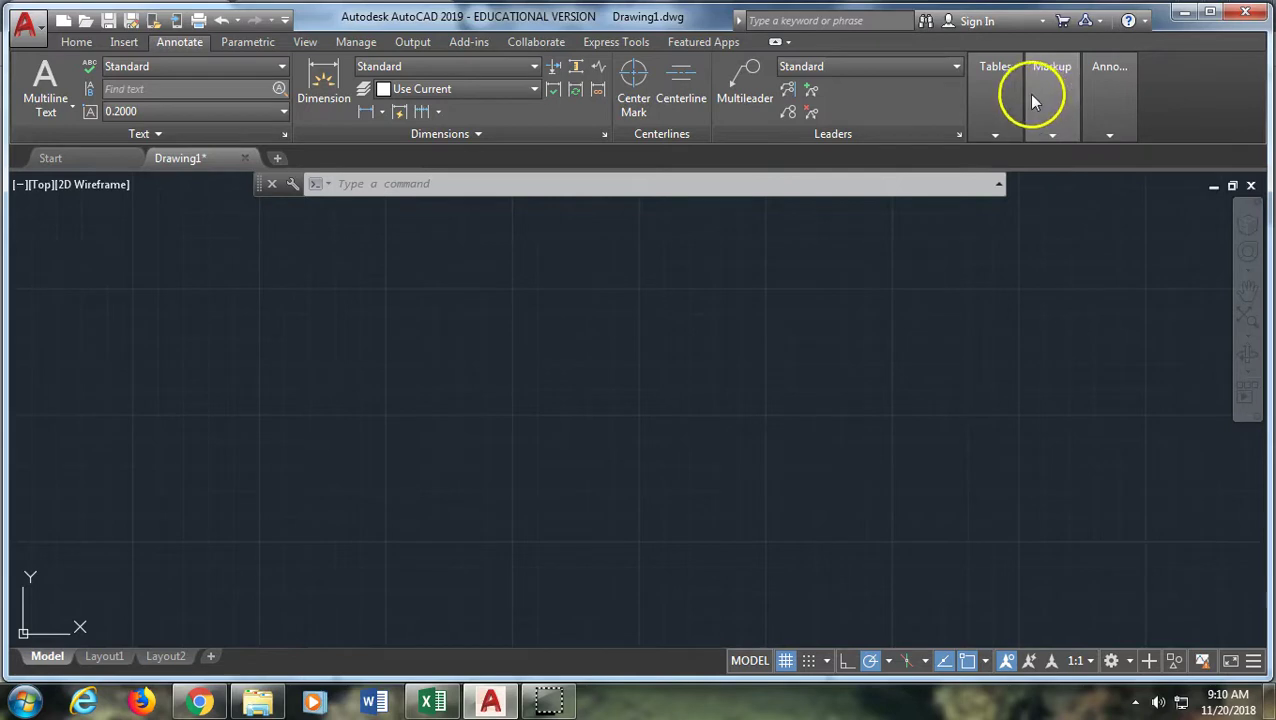
mouse_move(993, 100)
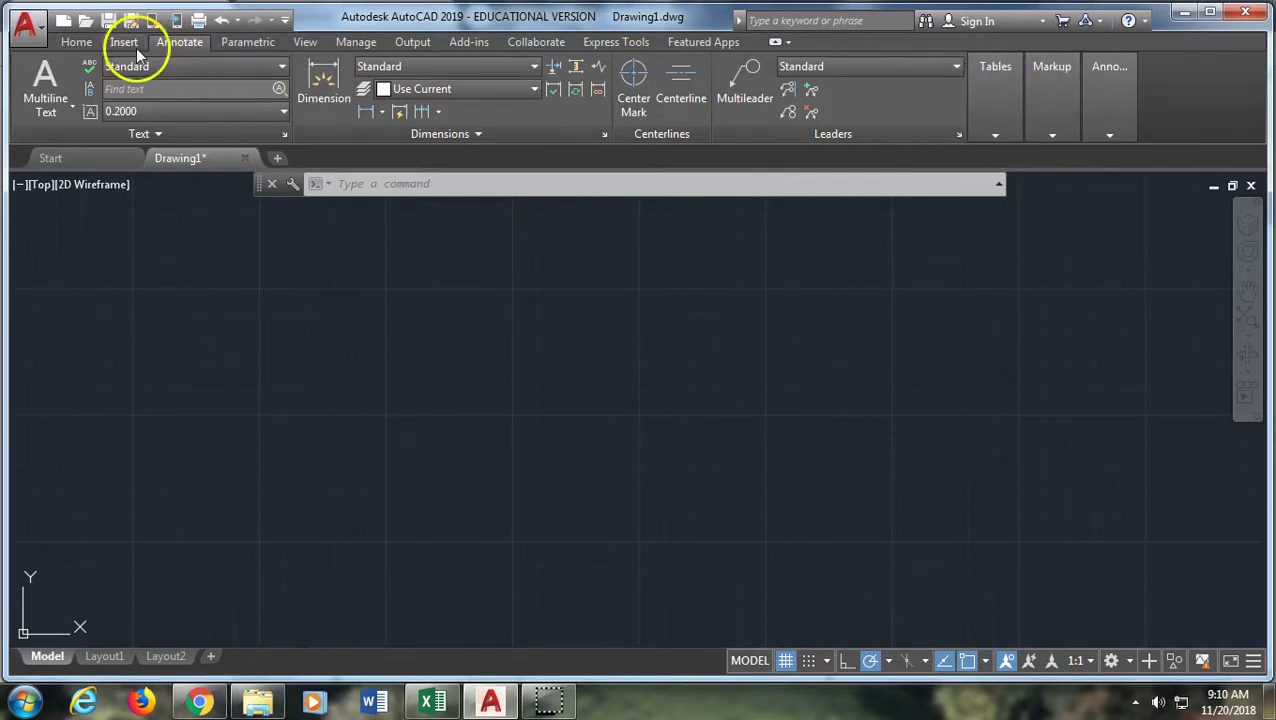
click(125, 43)
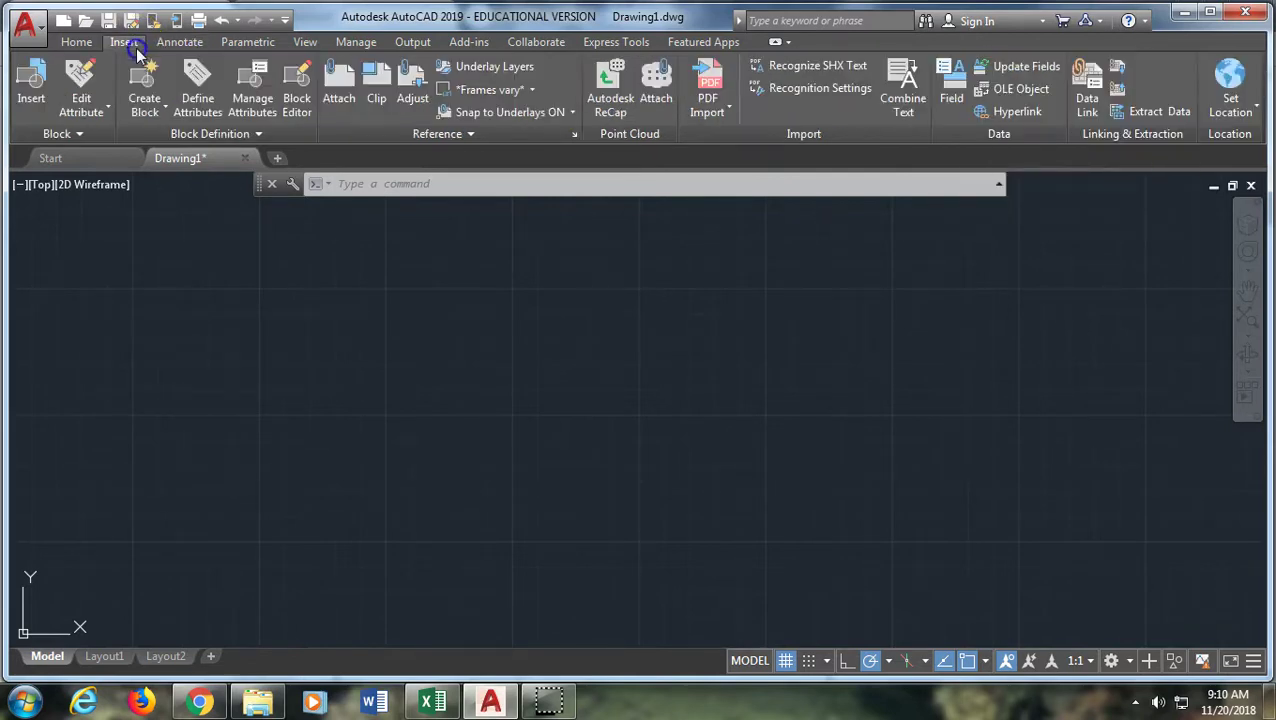
Start setting the geographic location from an online map via Set Location > From Map
click(1227, 118)
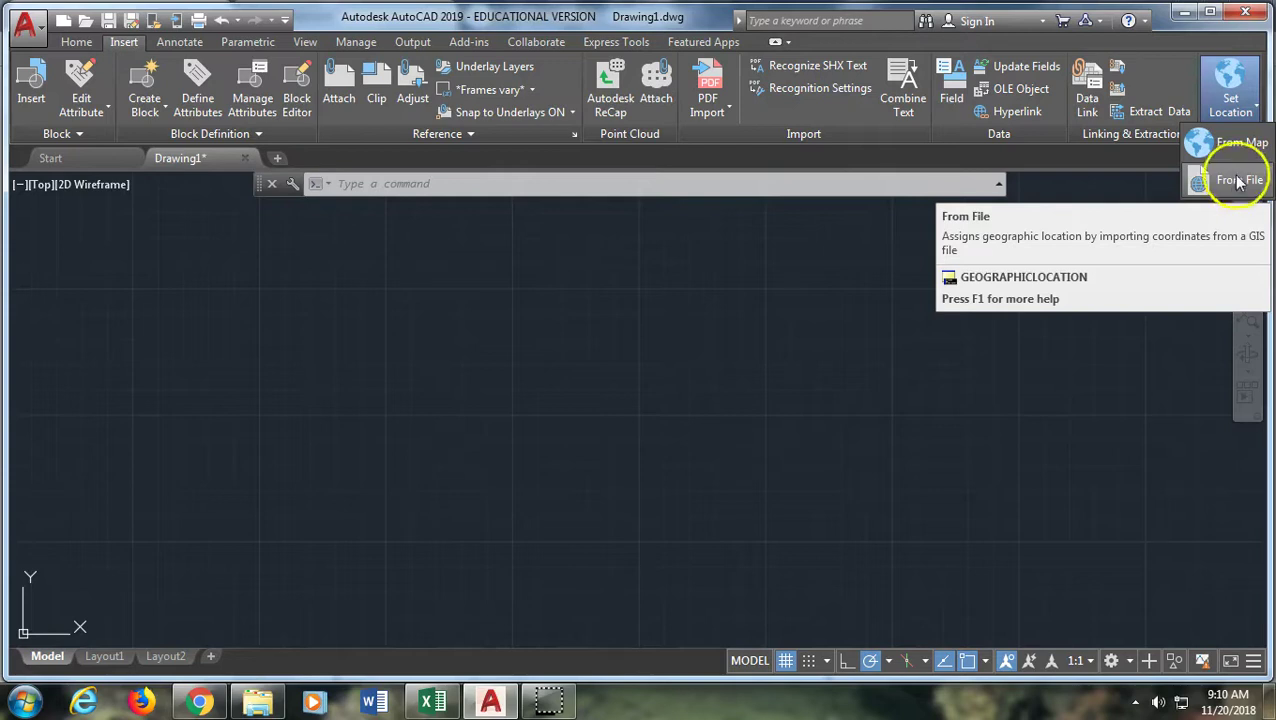
click(1236, 150)
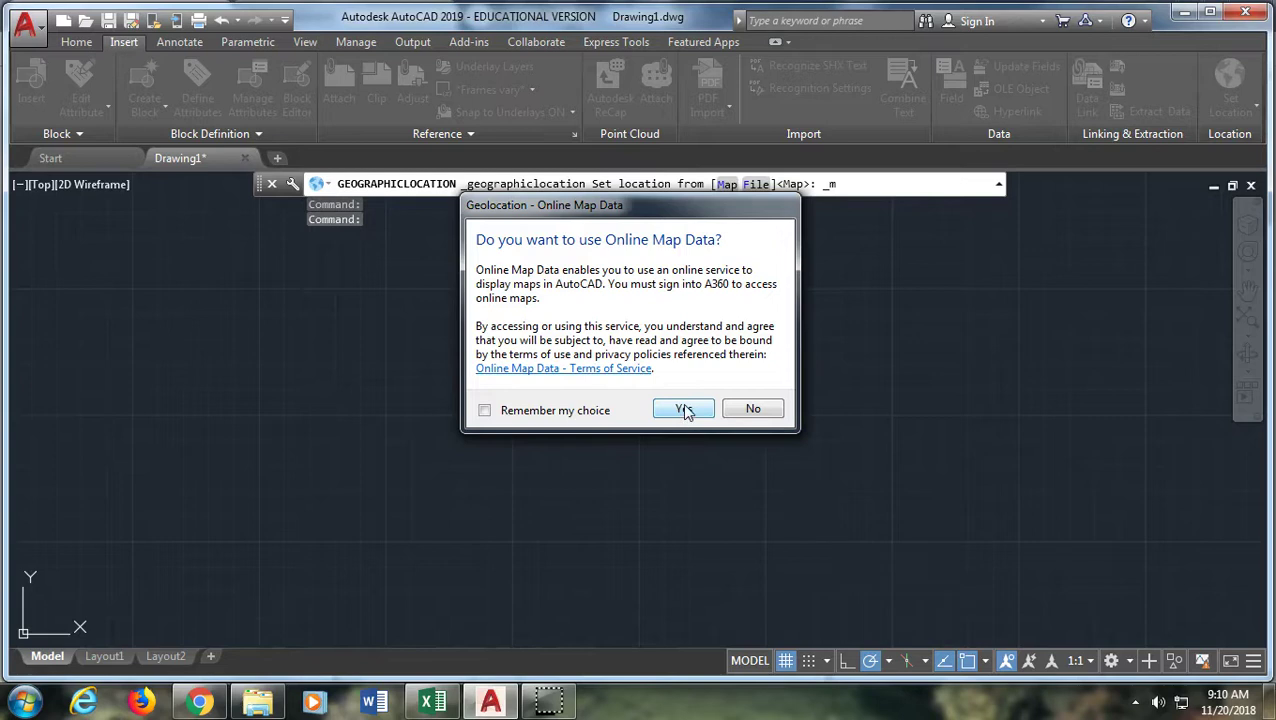
Accept online map data and sign in with the Autodesk account e-mail and password
click(684, 409)
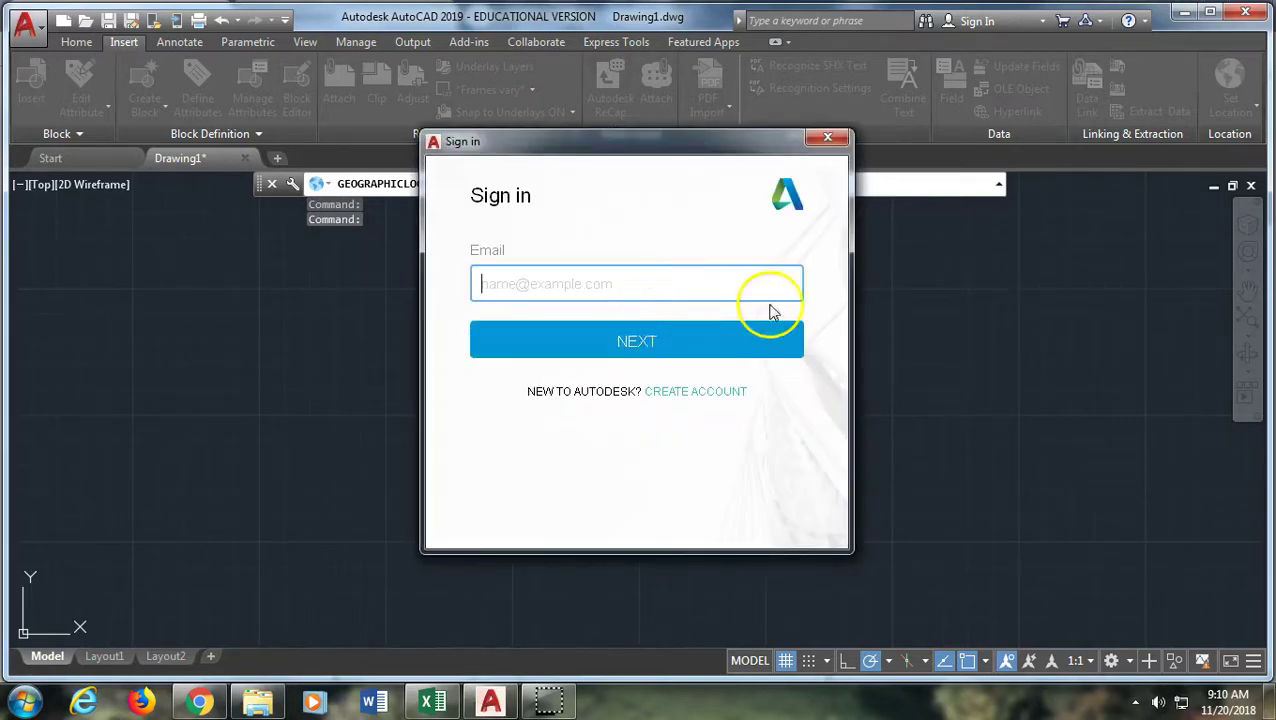
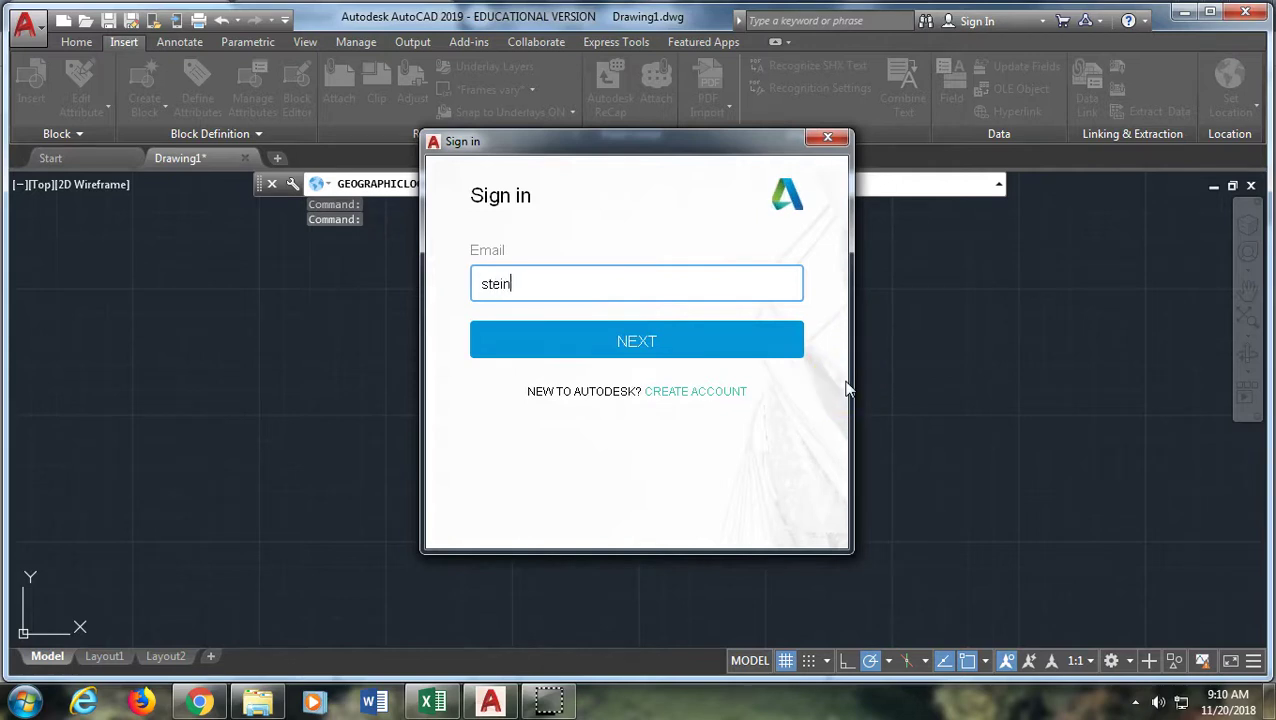
key(Return)
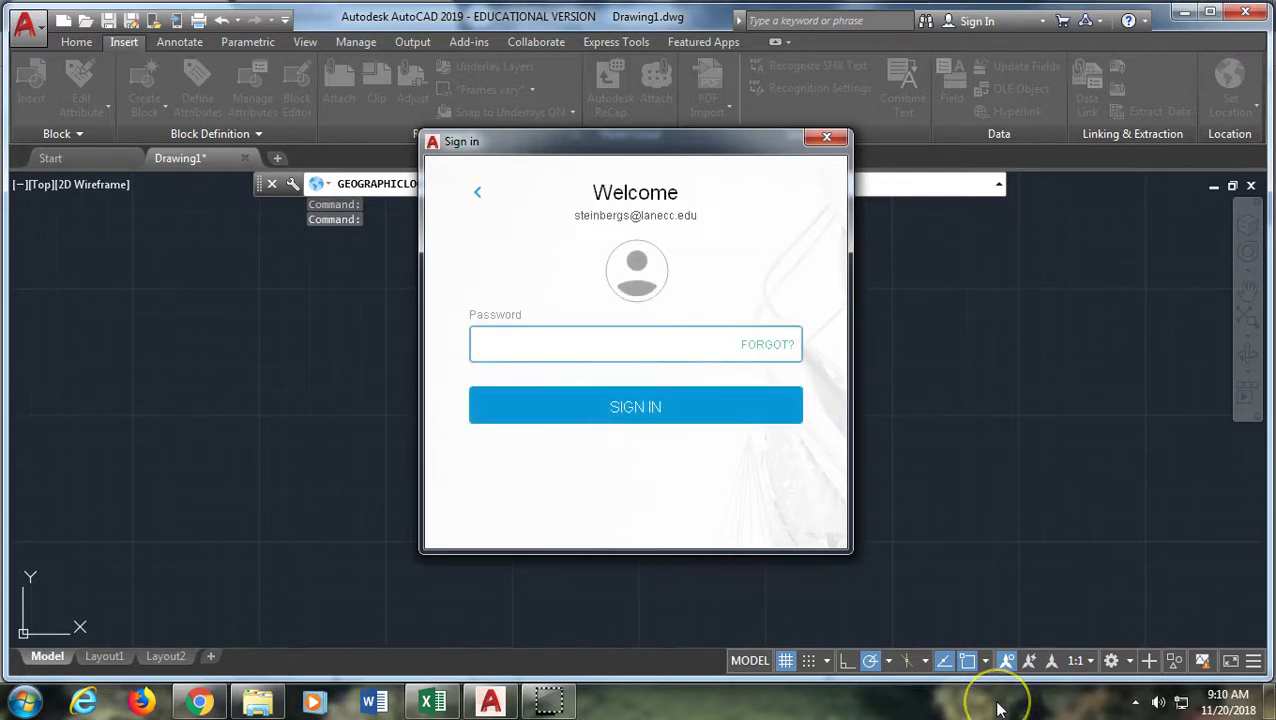
text(•)
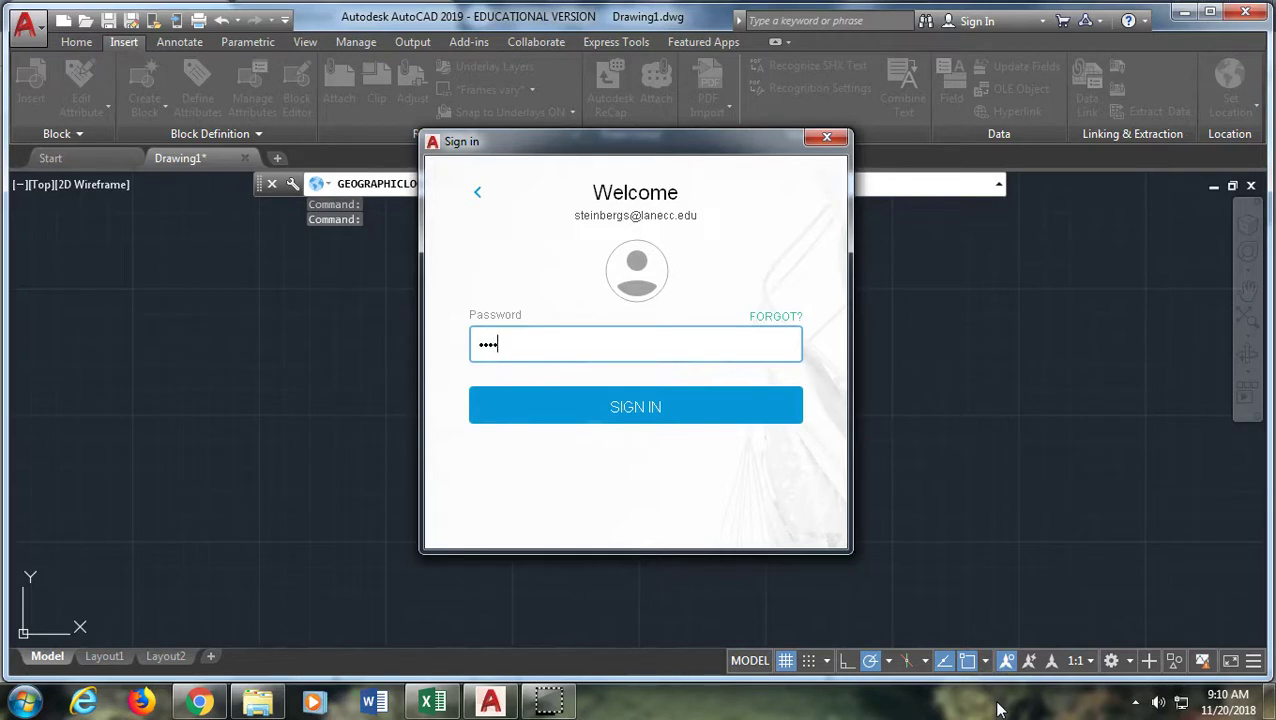
text(•••••••)
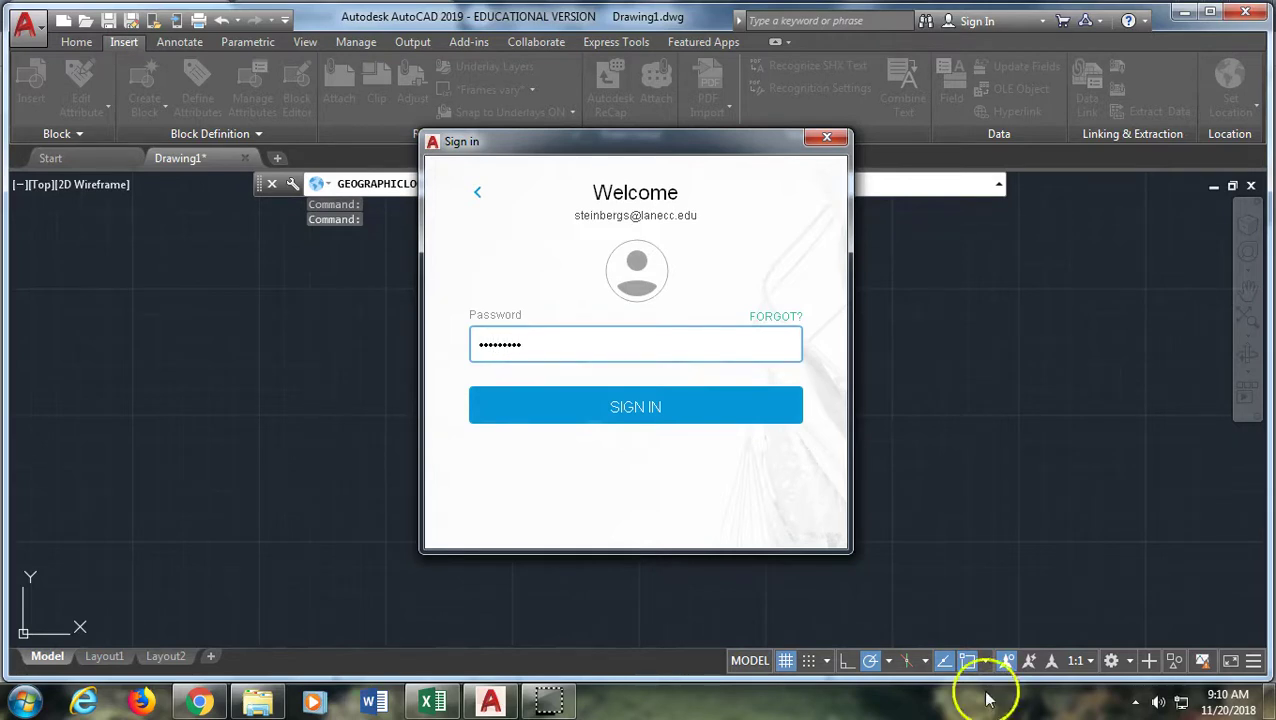
click(634, 416)
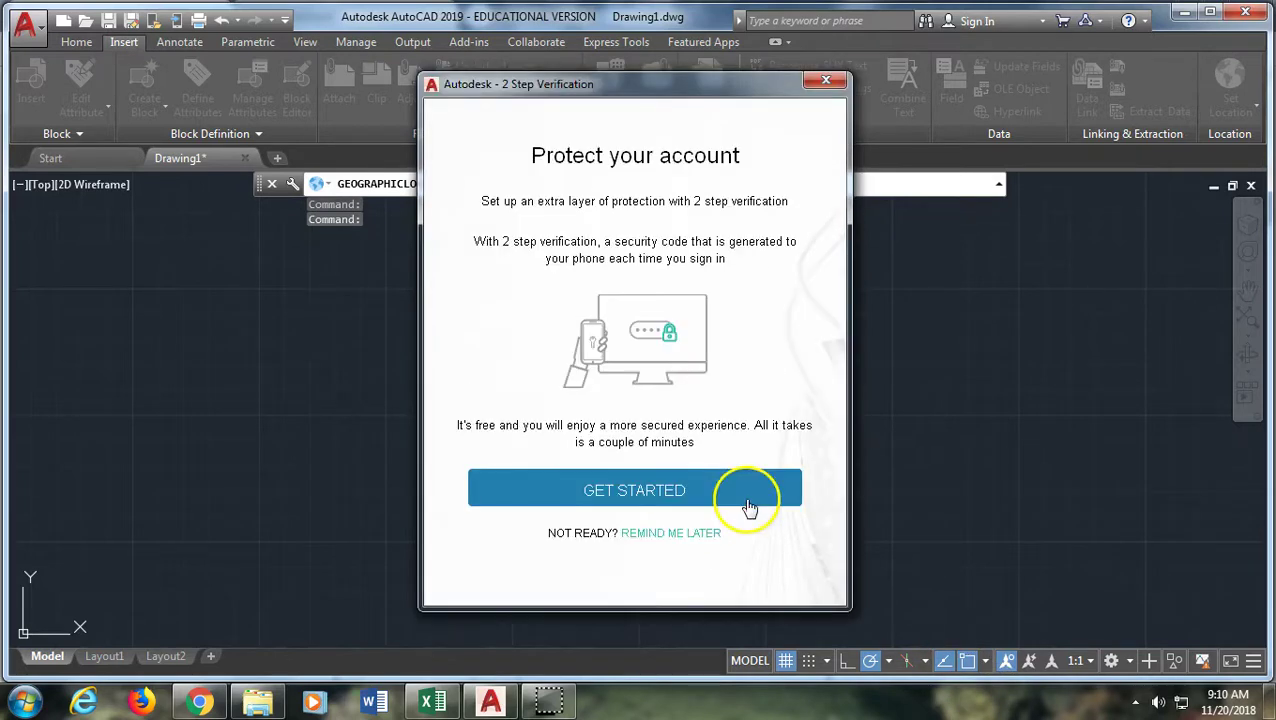
Skip 2-step verification and drop the location marker at 44.041206N 123.095668W in Eugene
click(657, 535)
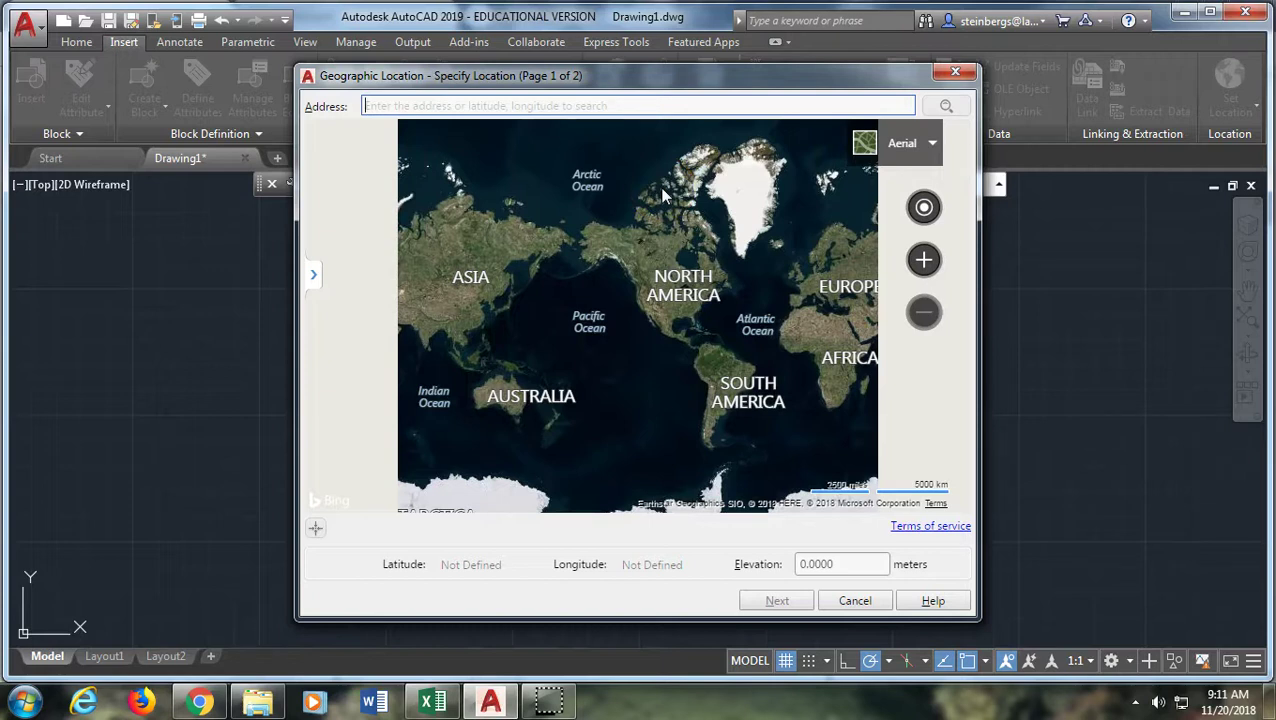
text(44.04)
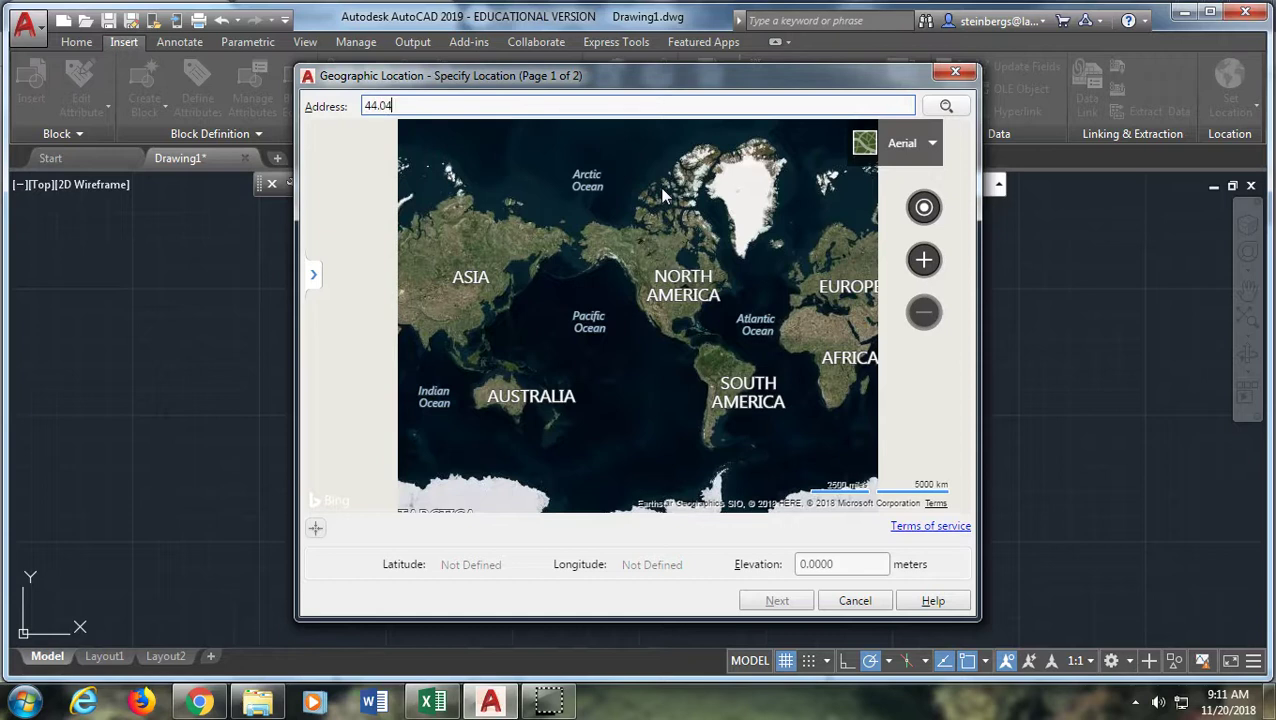
text(1206N 123.095668)
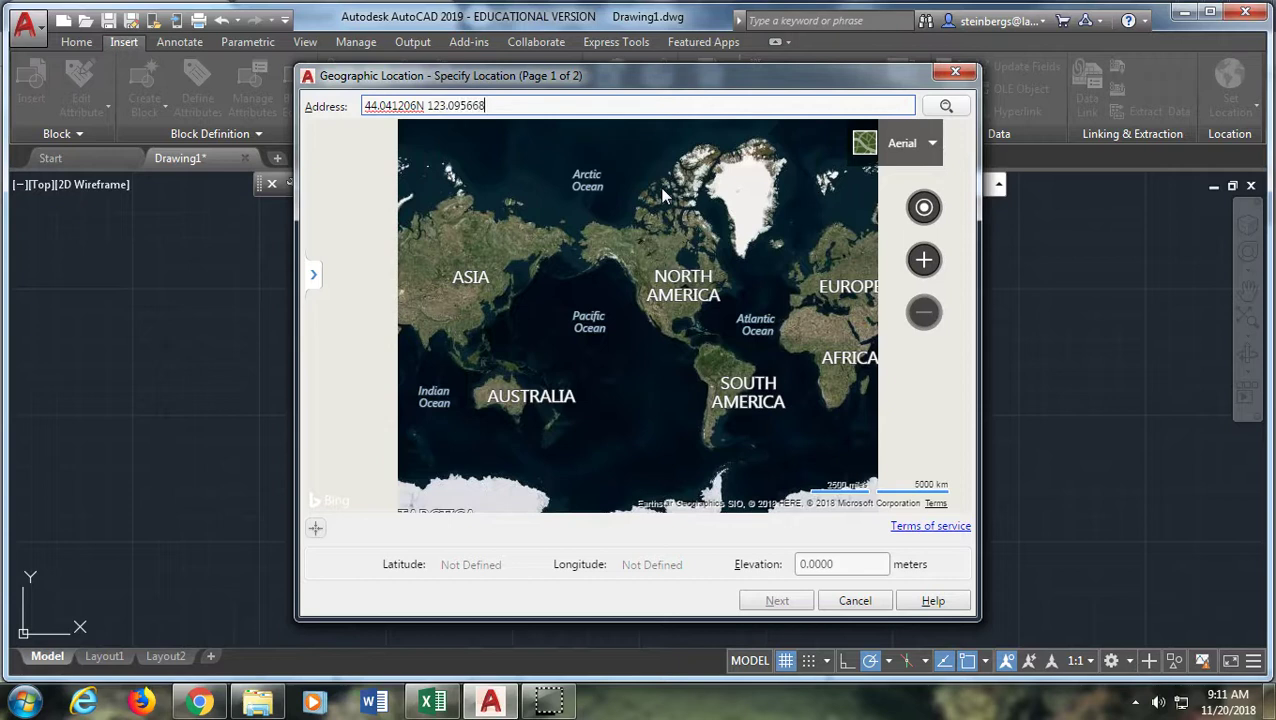
text(W)
key(Return)
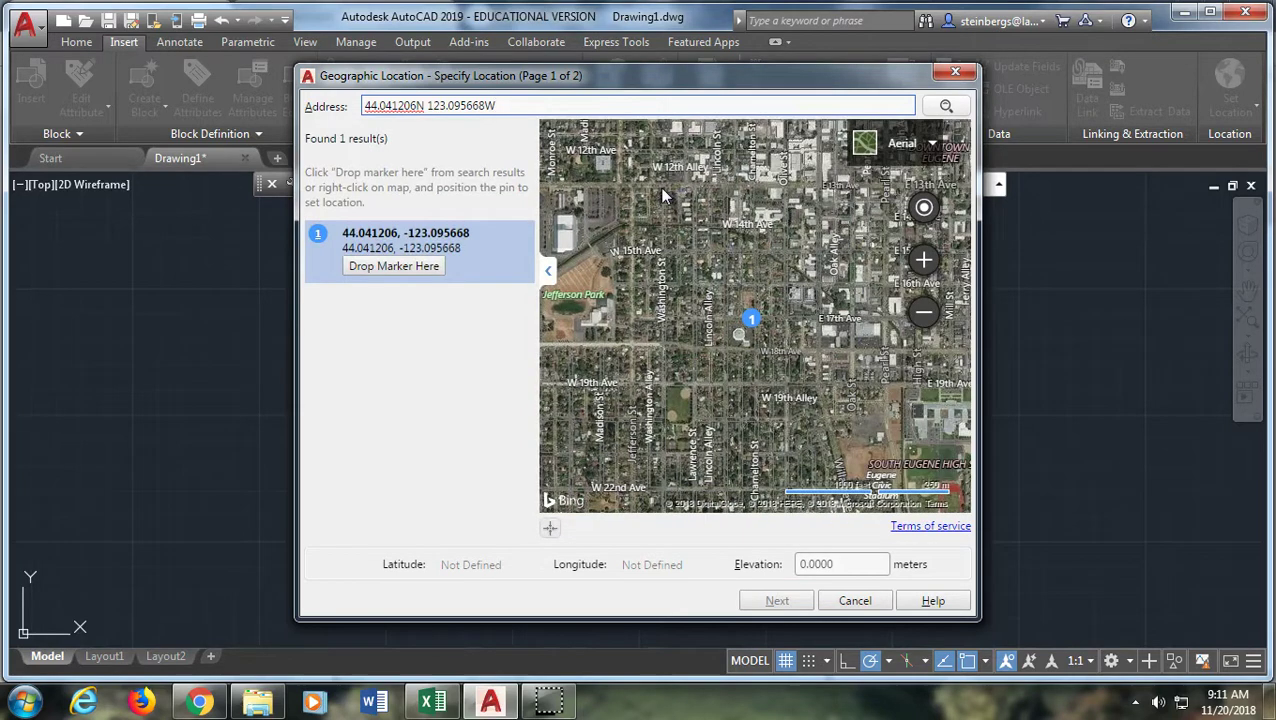
click(750, 330)
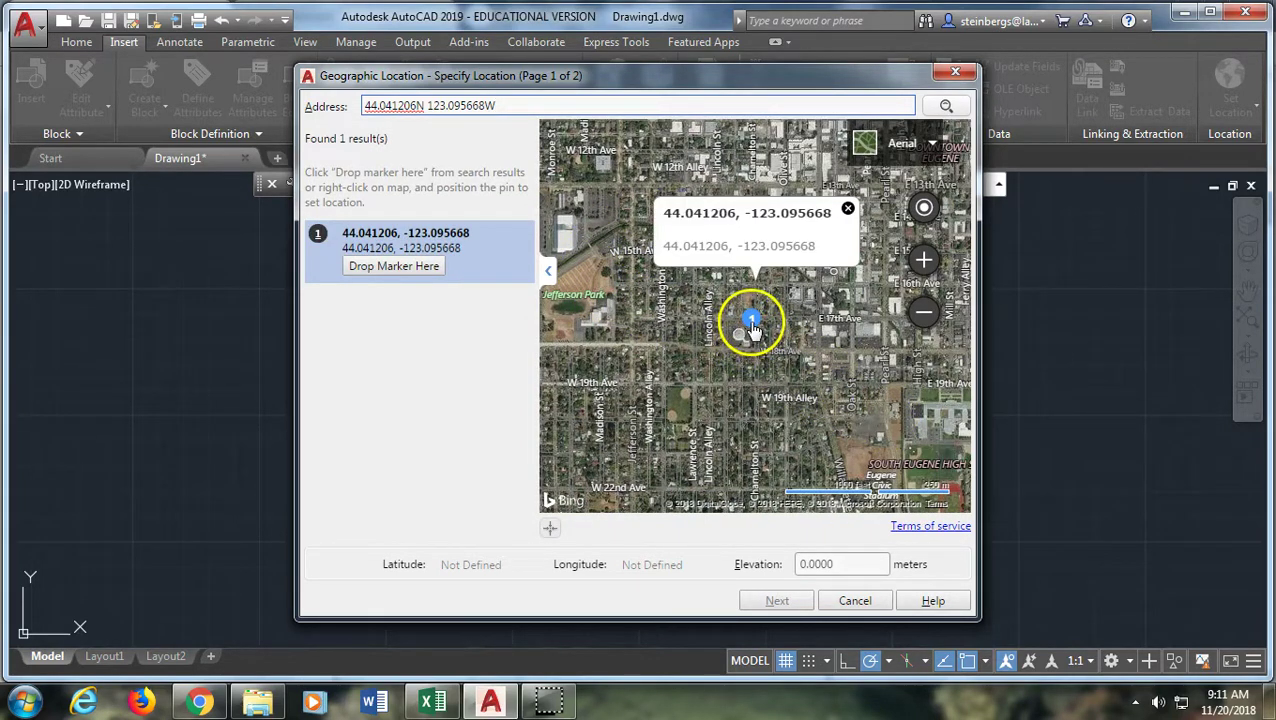
click(424, 268)
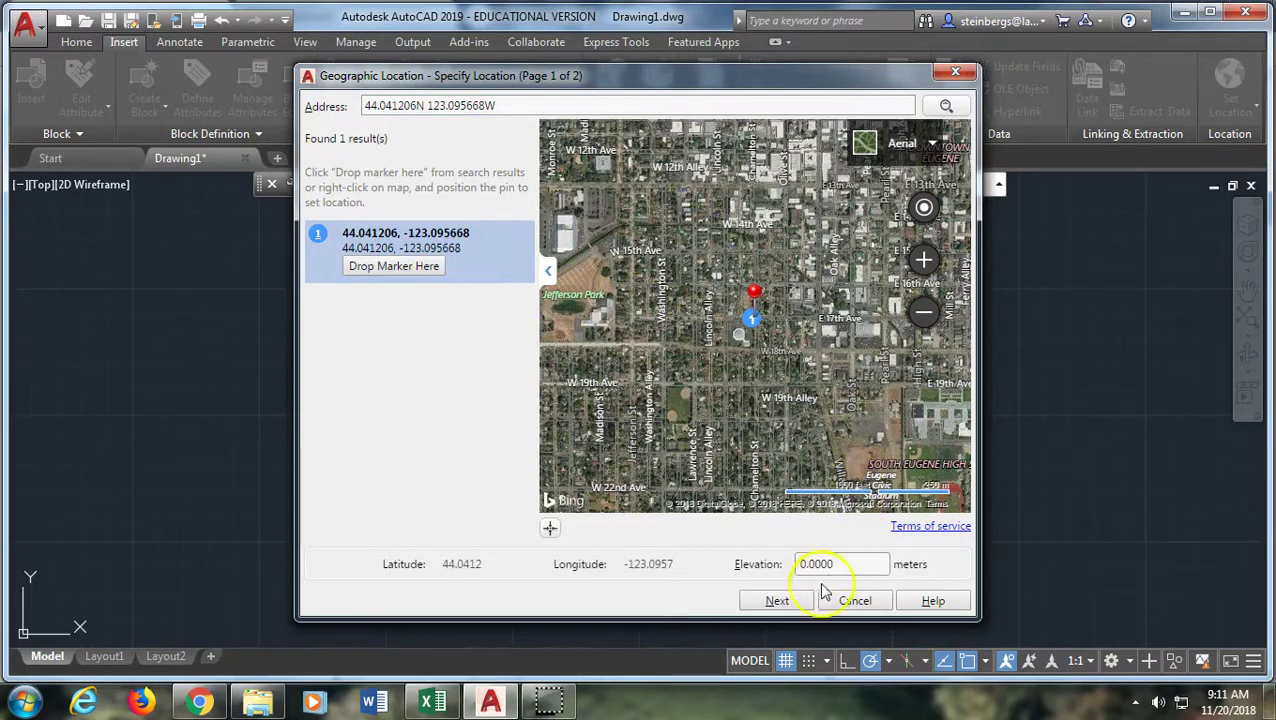
click(778, 601)
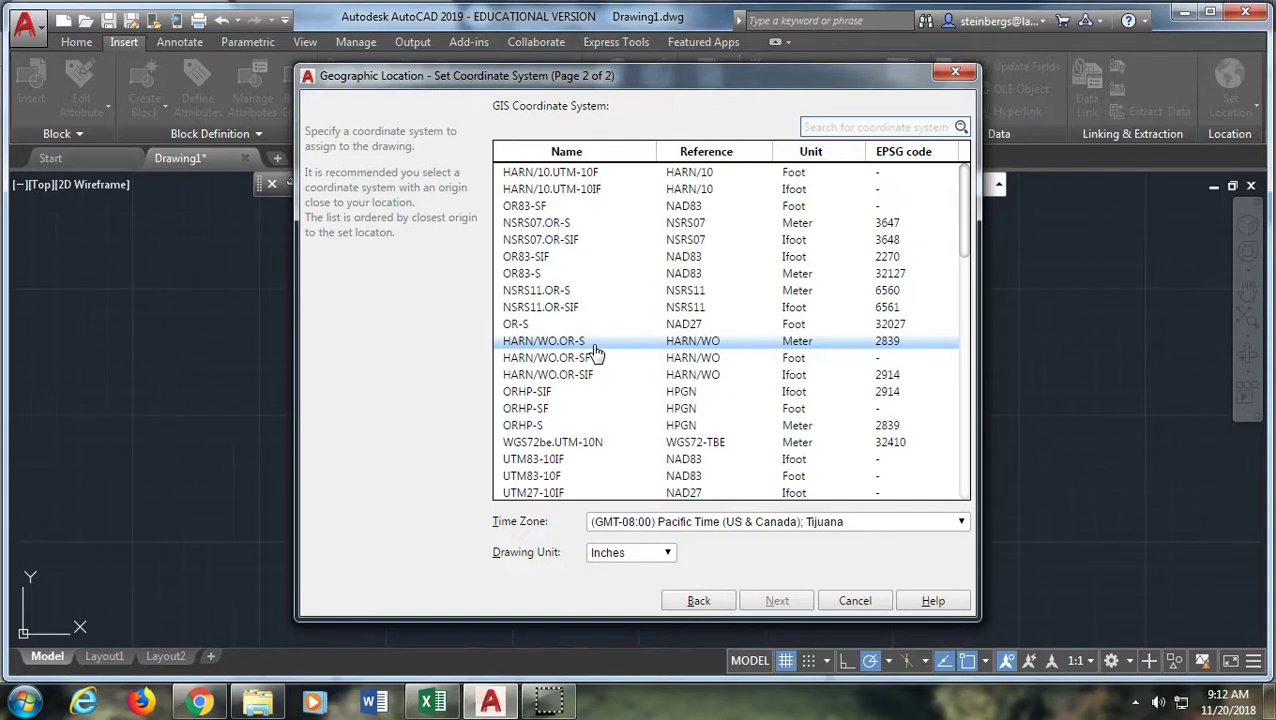
Search 'wgs' and assign WGS84.PseudoMercator as the coordinate system, keeping Inches drawing units
click(662, 326)
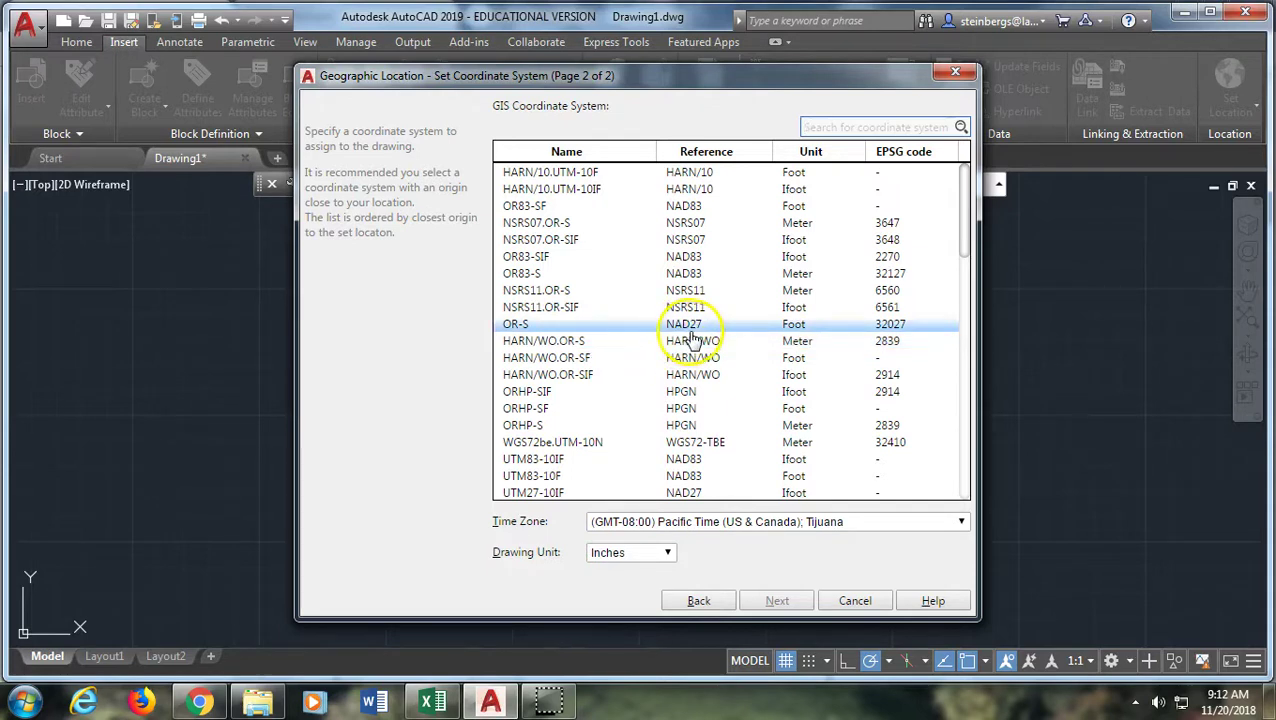
drag(690, 340, 617, 455)
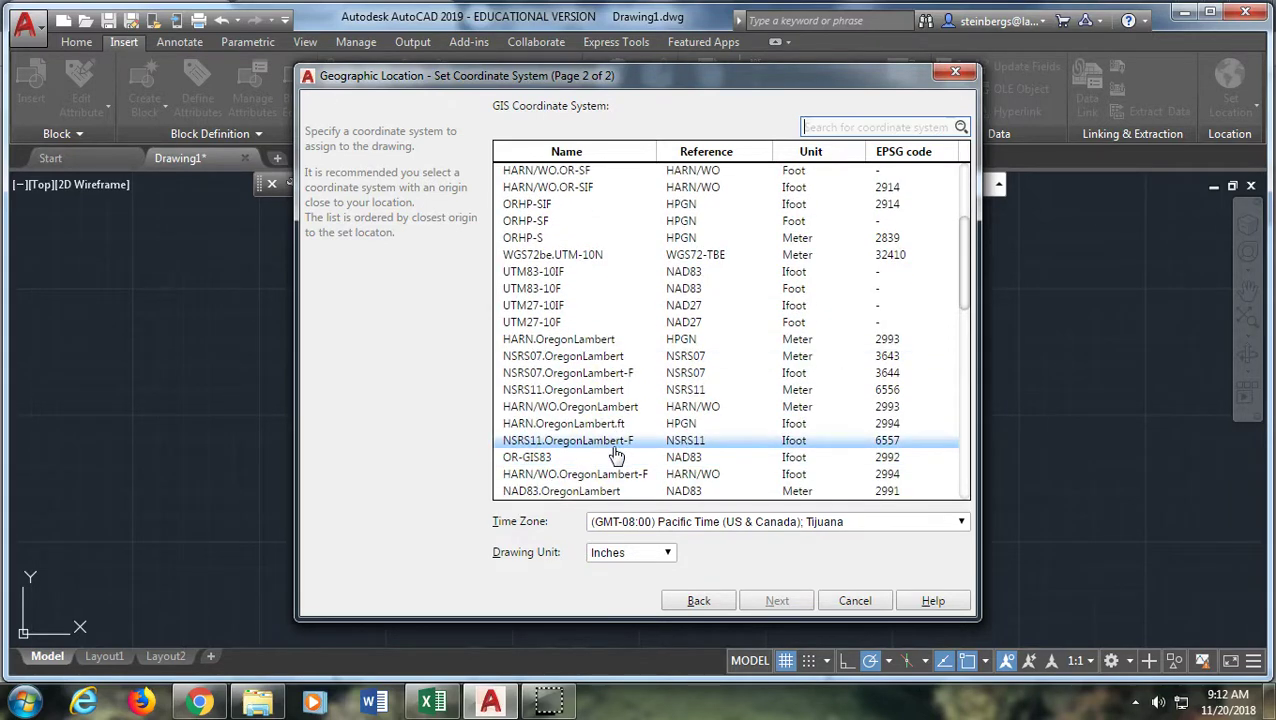
drag(616, 455, 614, 421)
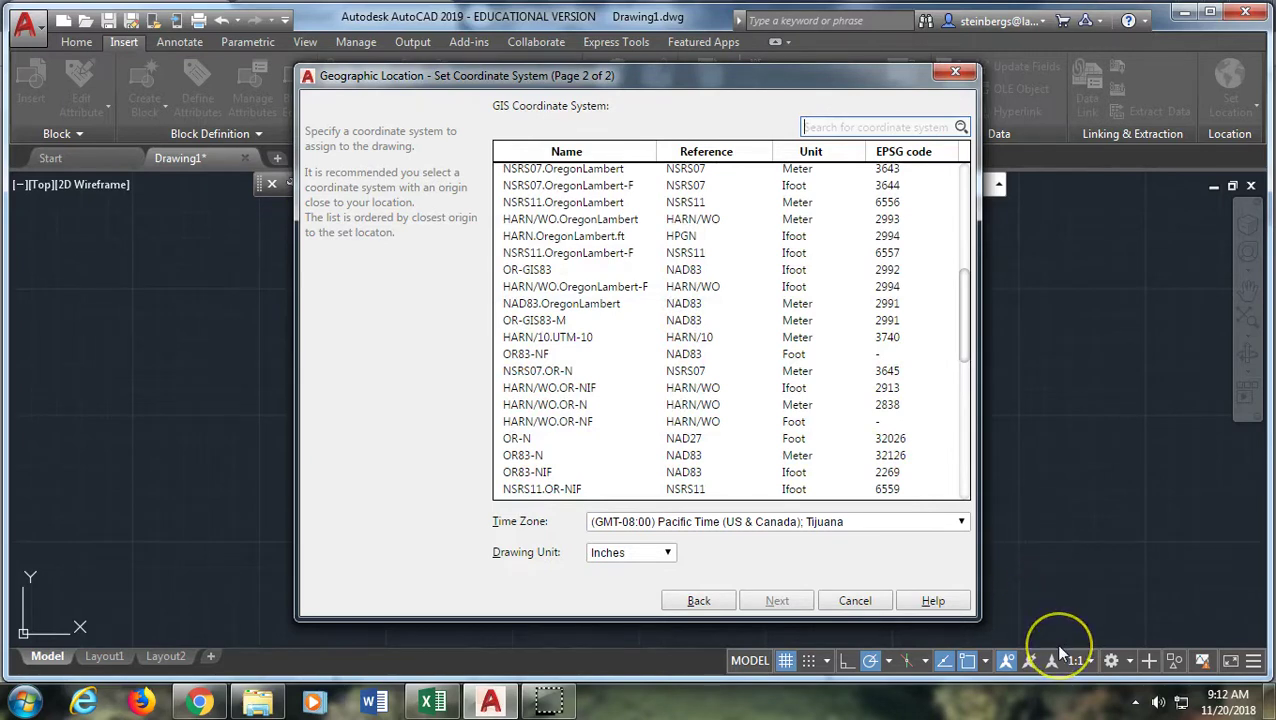
text(Nad)
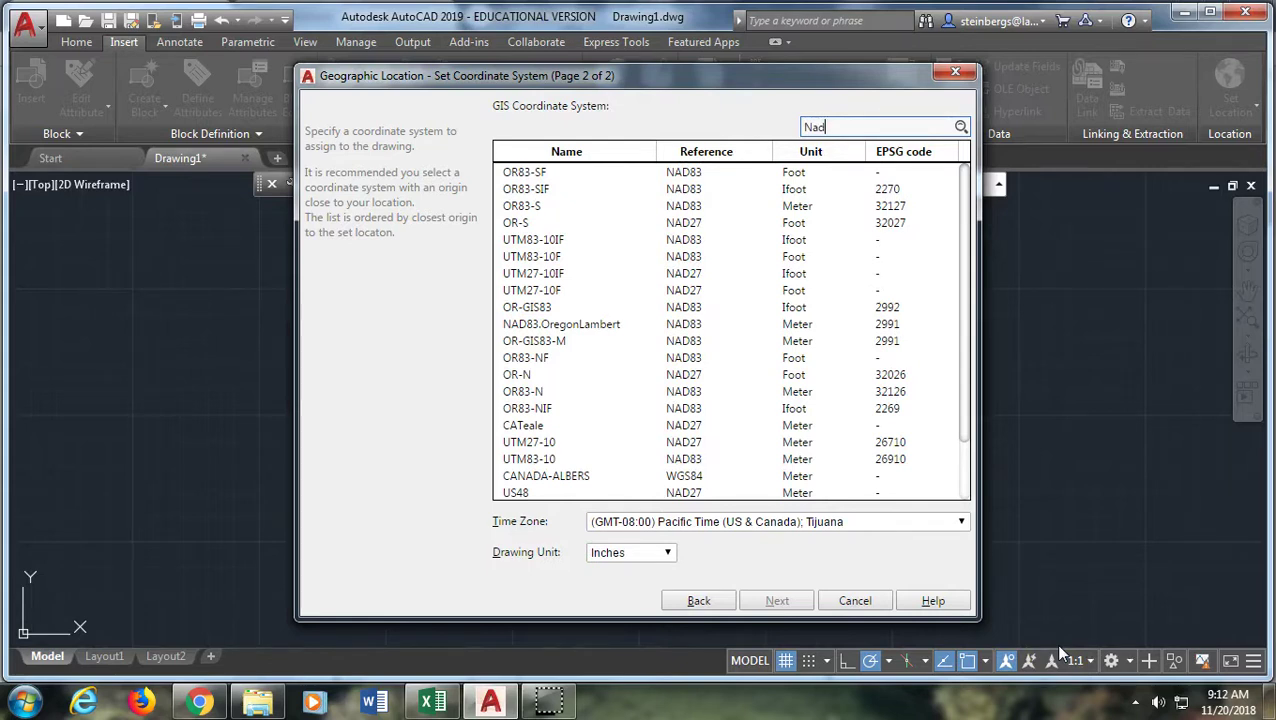
key(BackSpace)
key(BackSpace)
text(wgs)
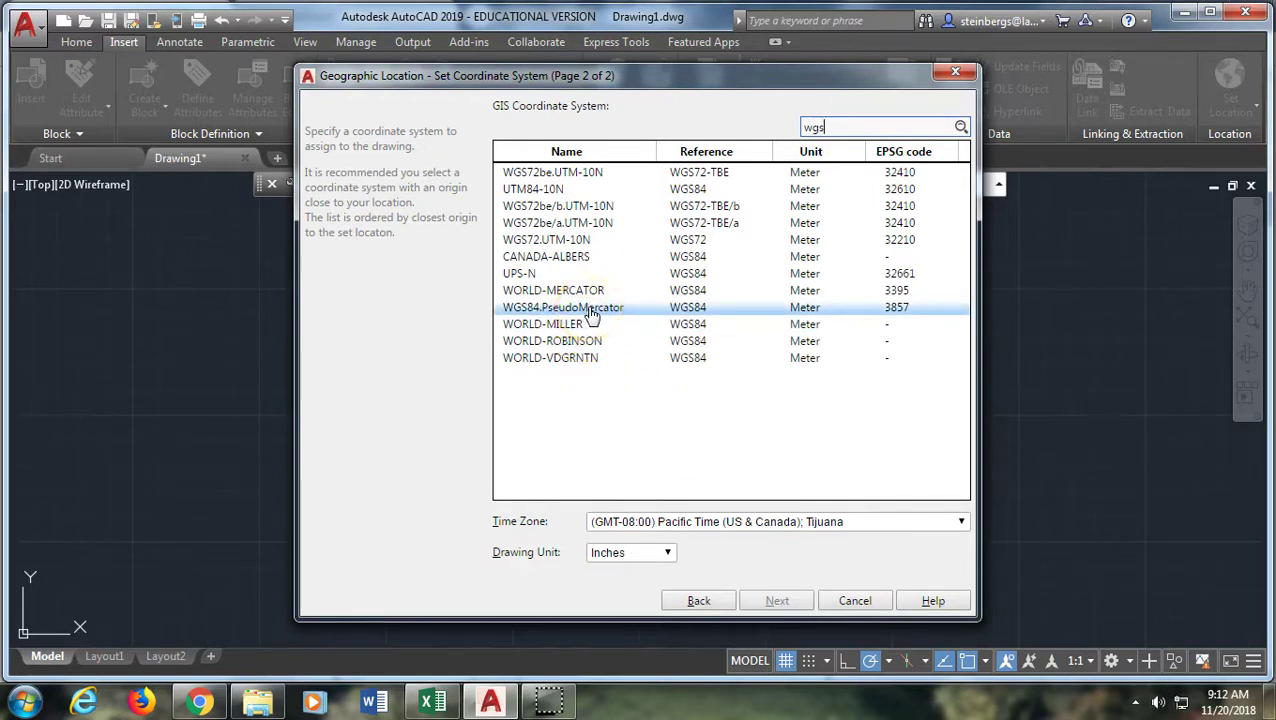
click(590, 309)
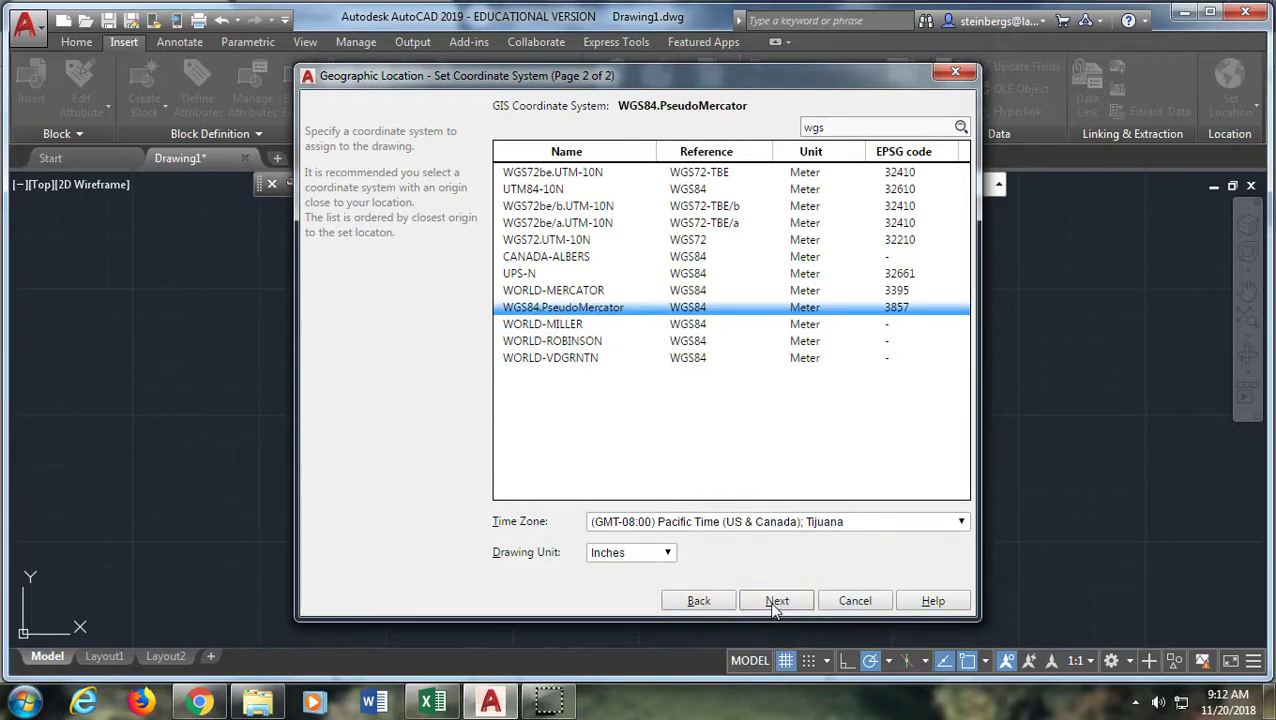
click(669, 554)
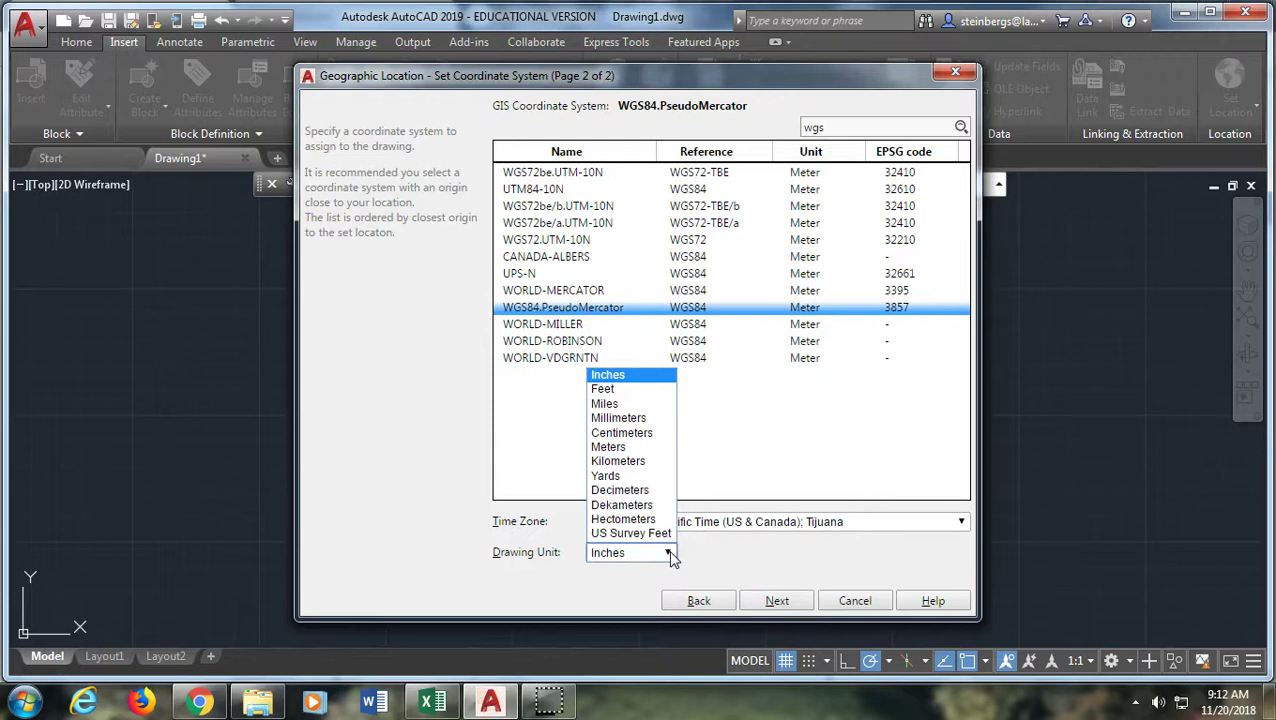
click(770, 601)
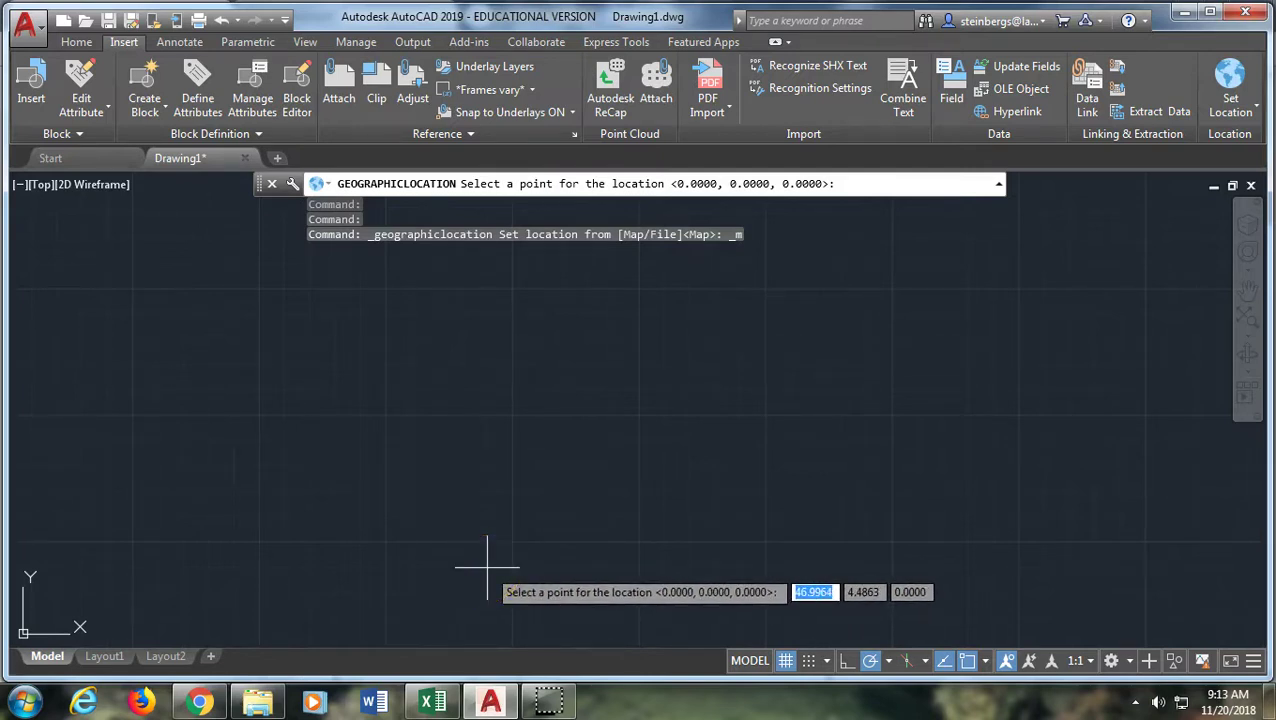
Pick the location point in the drawing and accept the default north angle
click(487, 567)
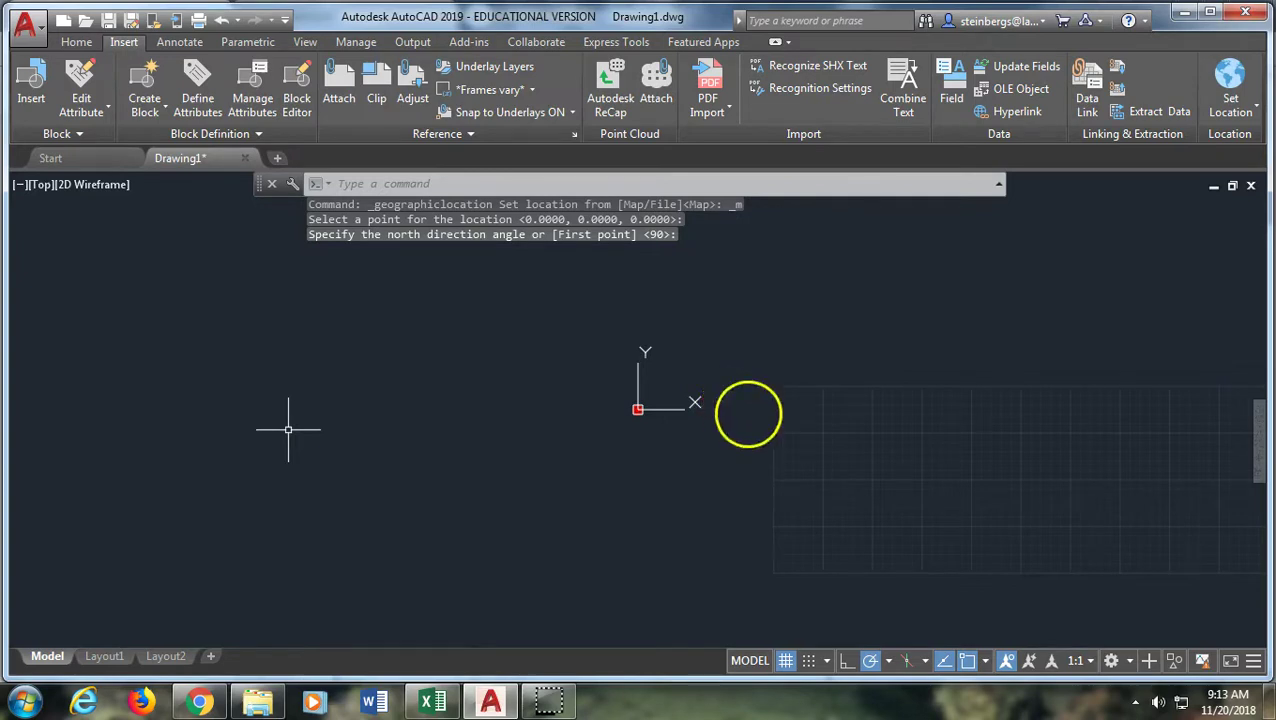
key(Return)
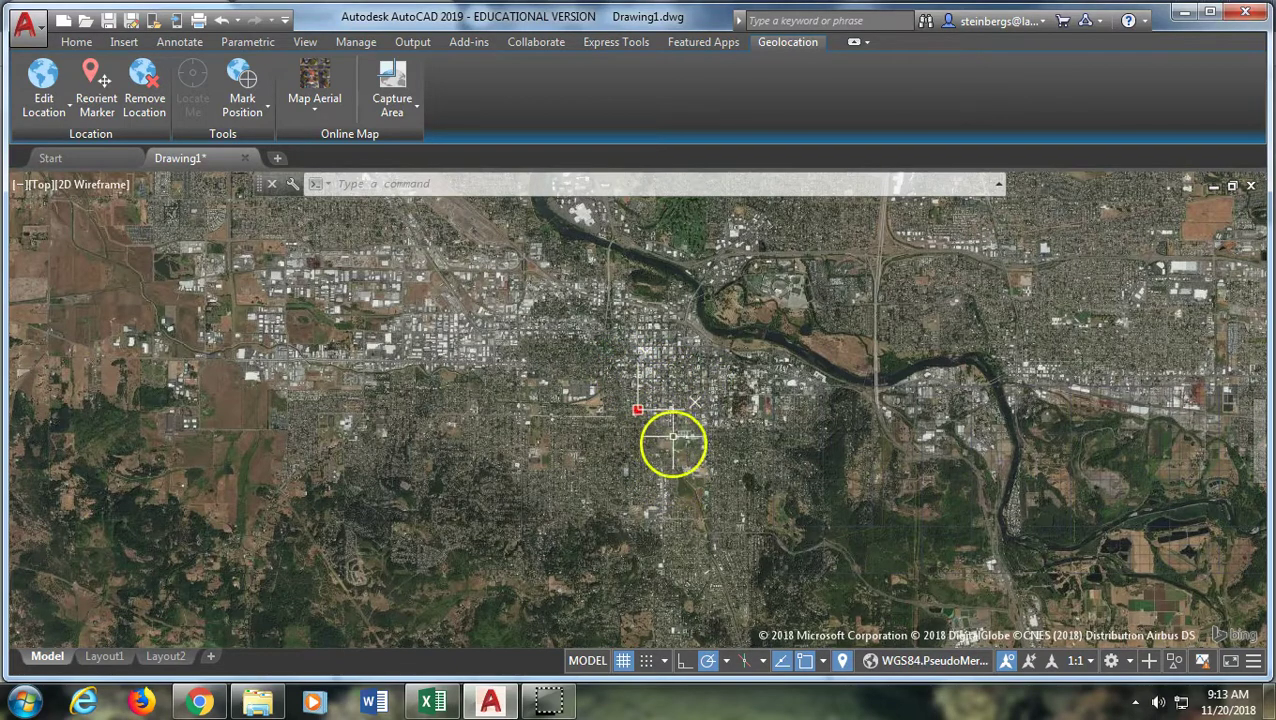
Zoom and pan the satellite map in close on the dirt lot above the marker
scroll(655, 405, up, 2)
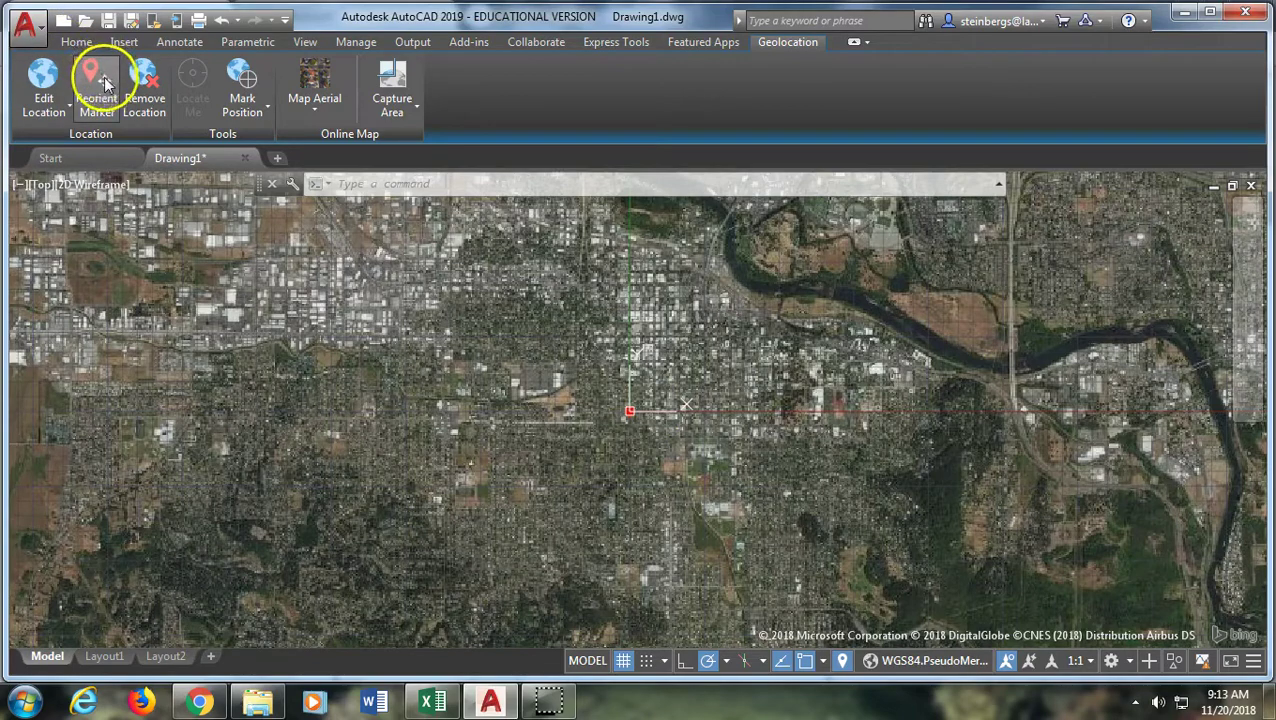
scroll(635, 390, up, 5)
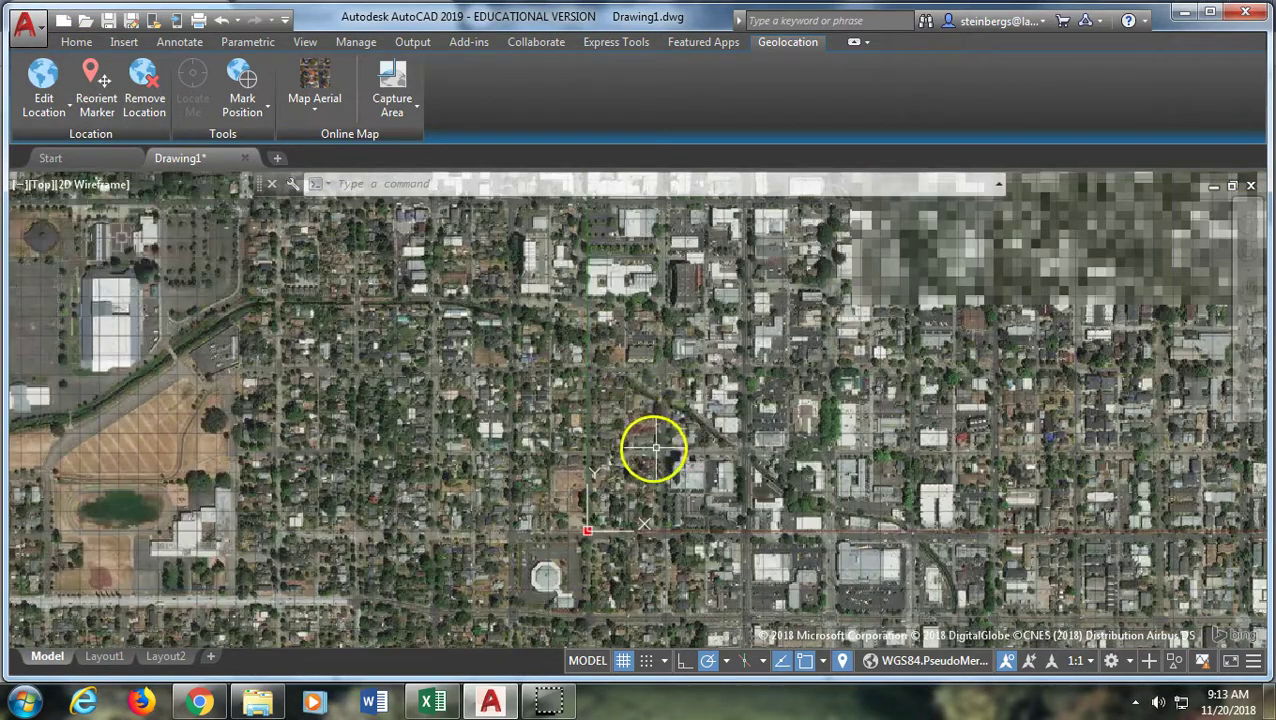
scroll(845, 420, up, 4)
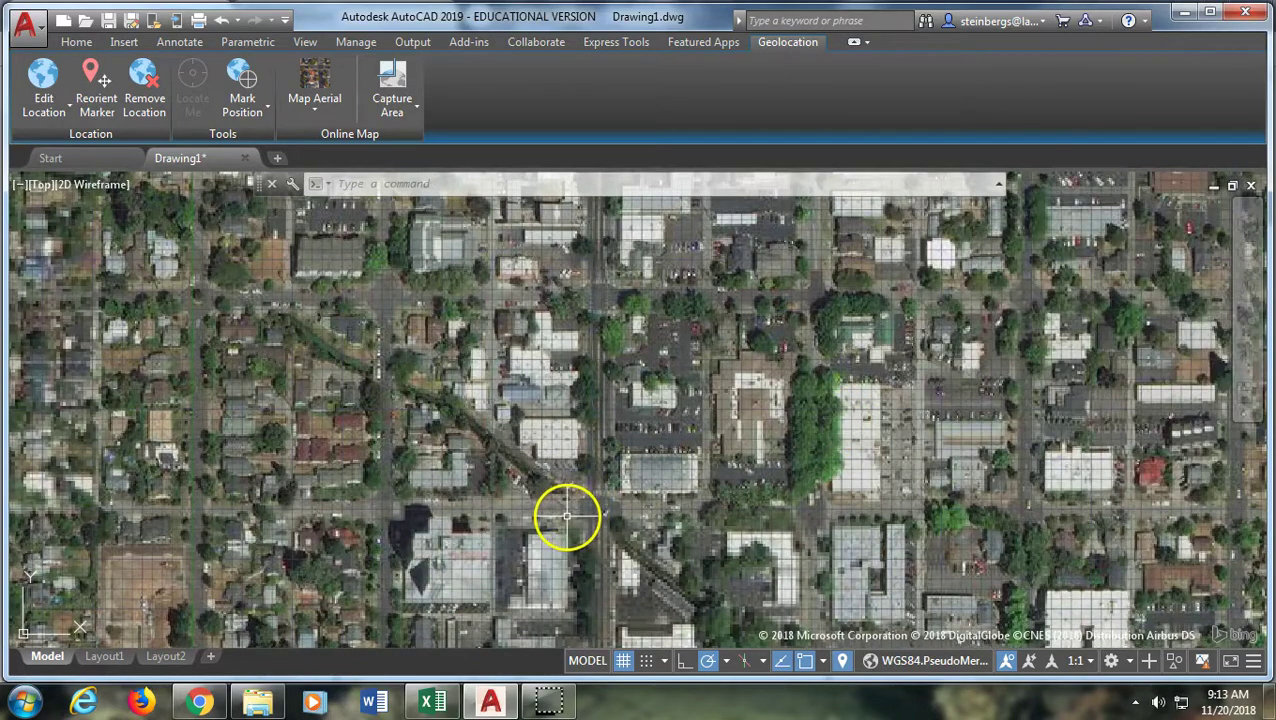
scroll(560, 512, up, 5)
middle_drag(906, 236, 1025, 175)
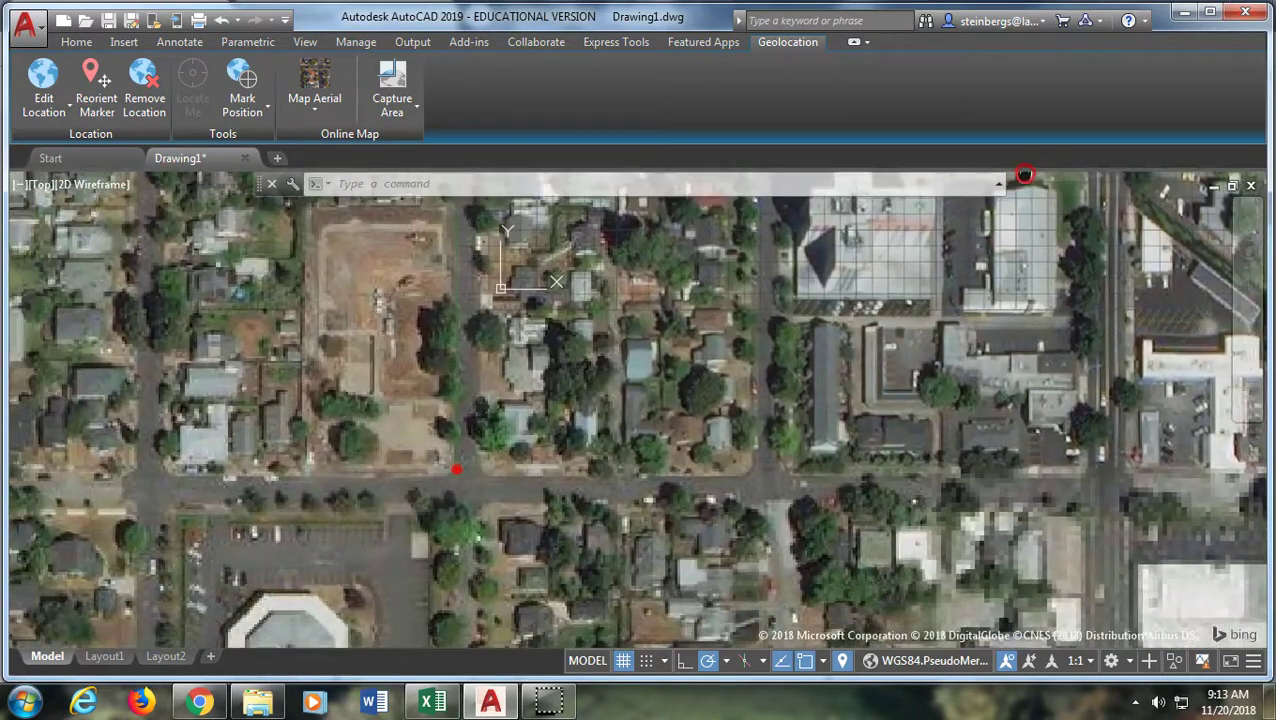
scroll(1025, 175, up, 2)
scroll(300, 445, down, 2)
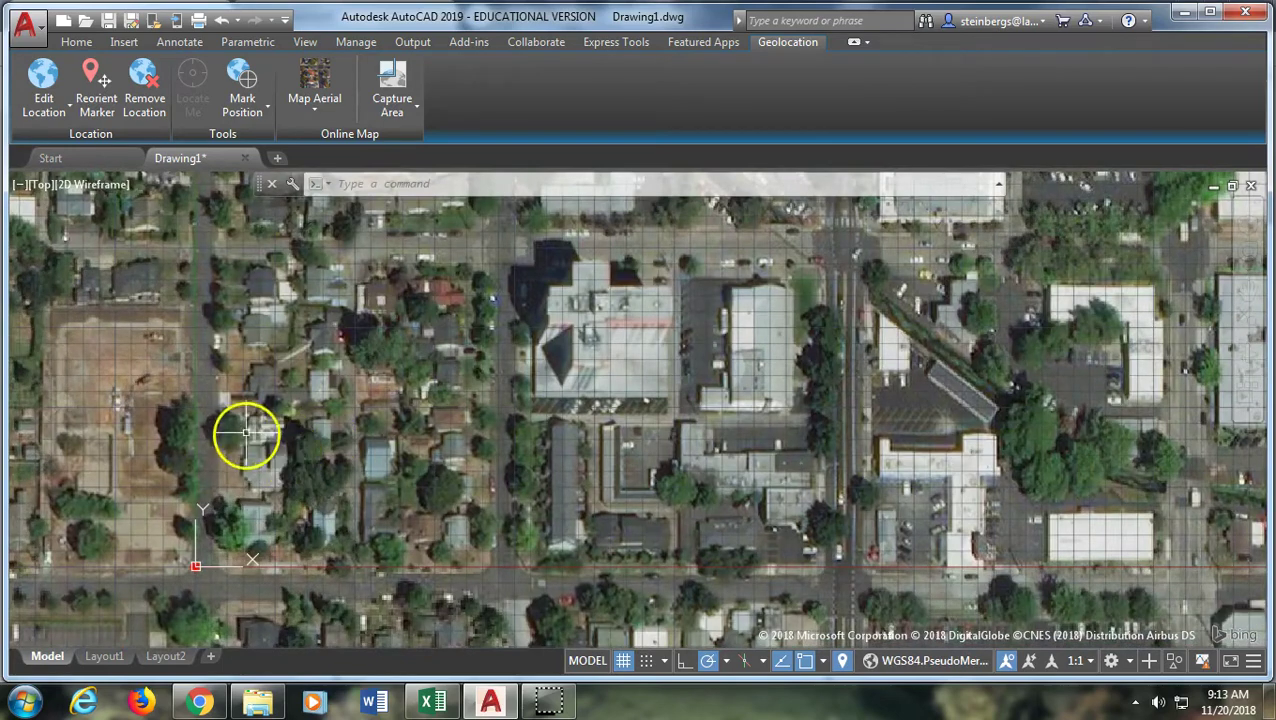
middle_drag(245, 433, 527, 421)
scroll(619, 390, up, 3)
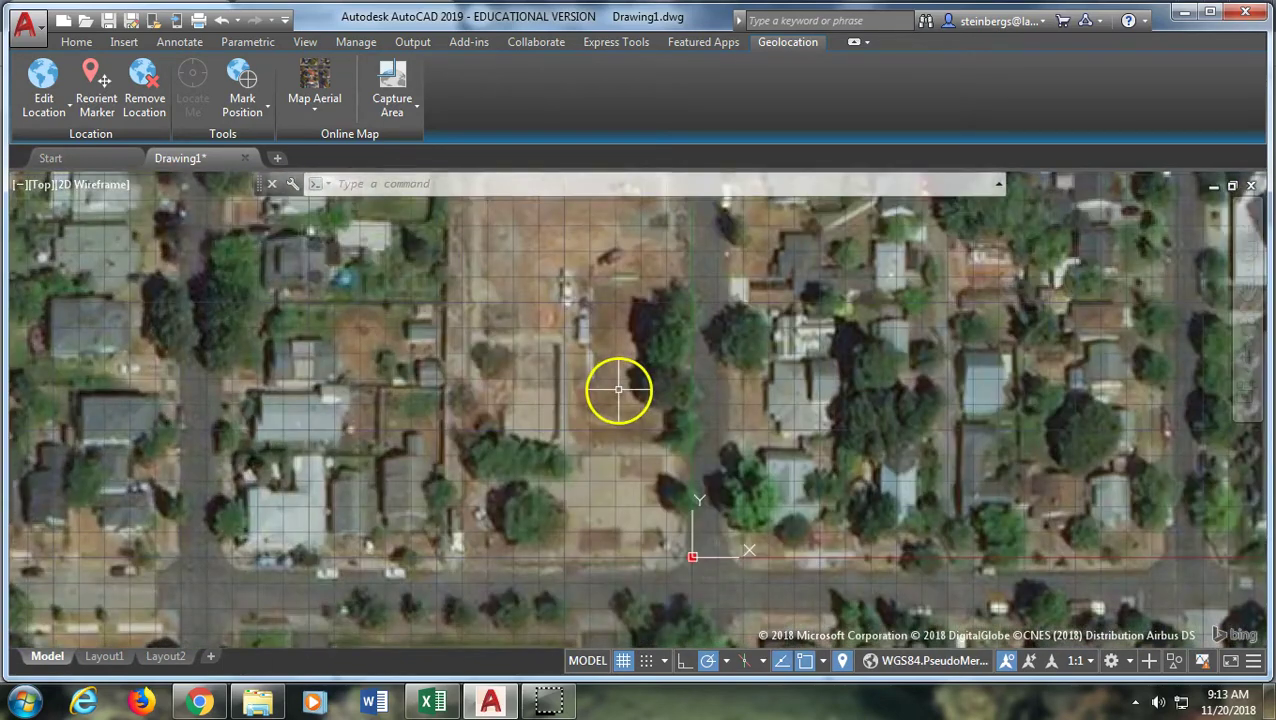
scroll(619, 390, up, 2)
scroll(632, 427, down, 2)
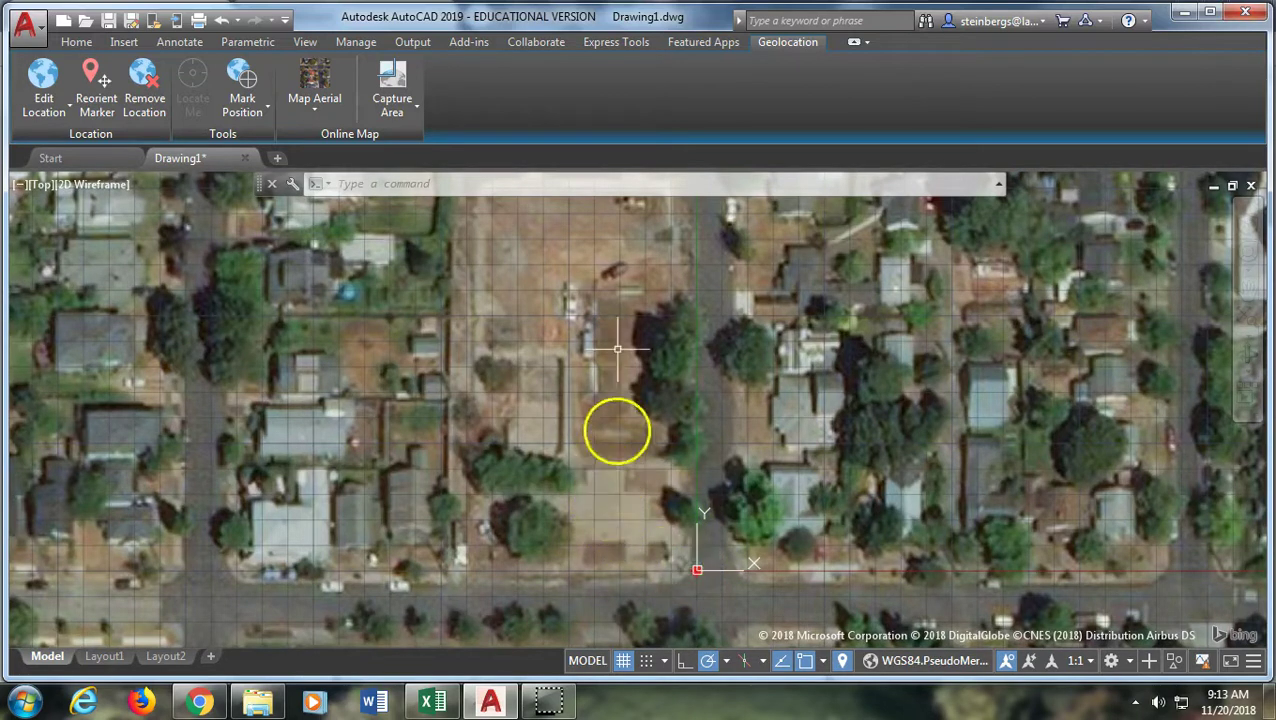
middle_drag(529, 428, 527, 504)
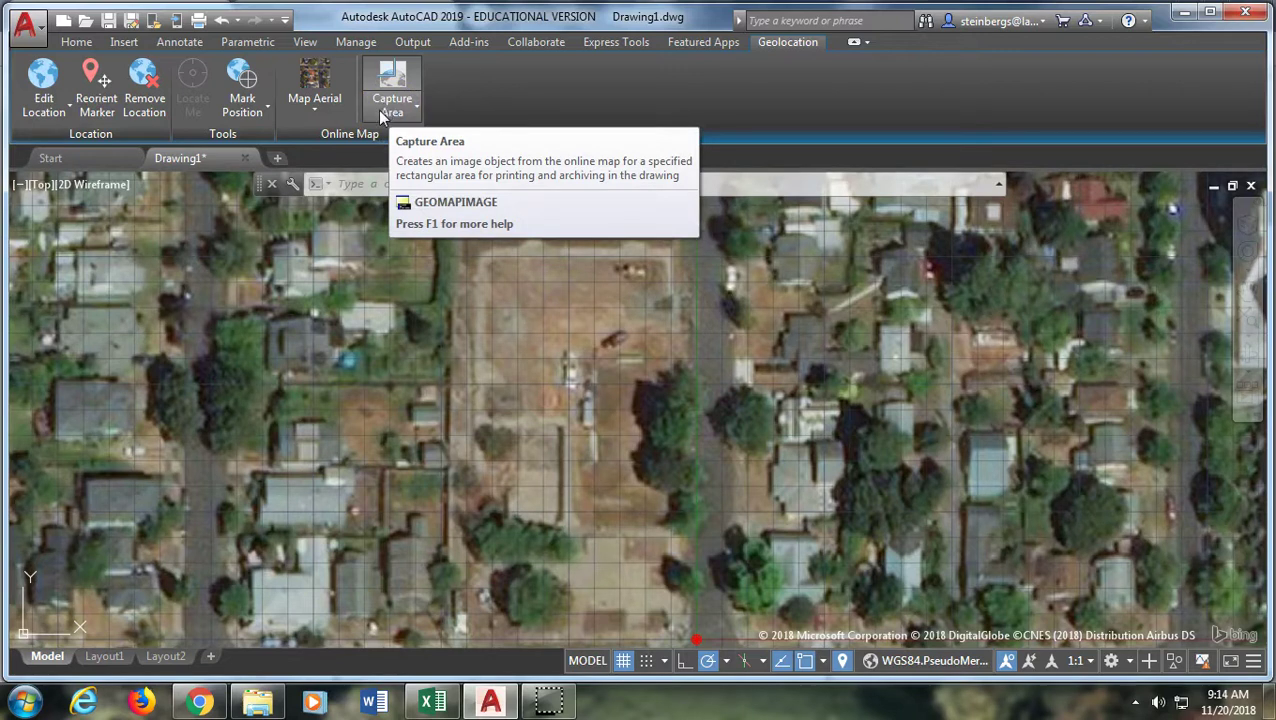
Try the Road, Hybrid and Off online map styles in turn
click(313, 110)
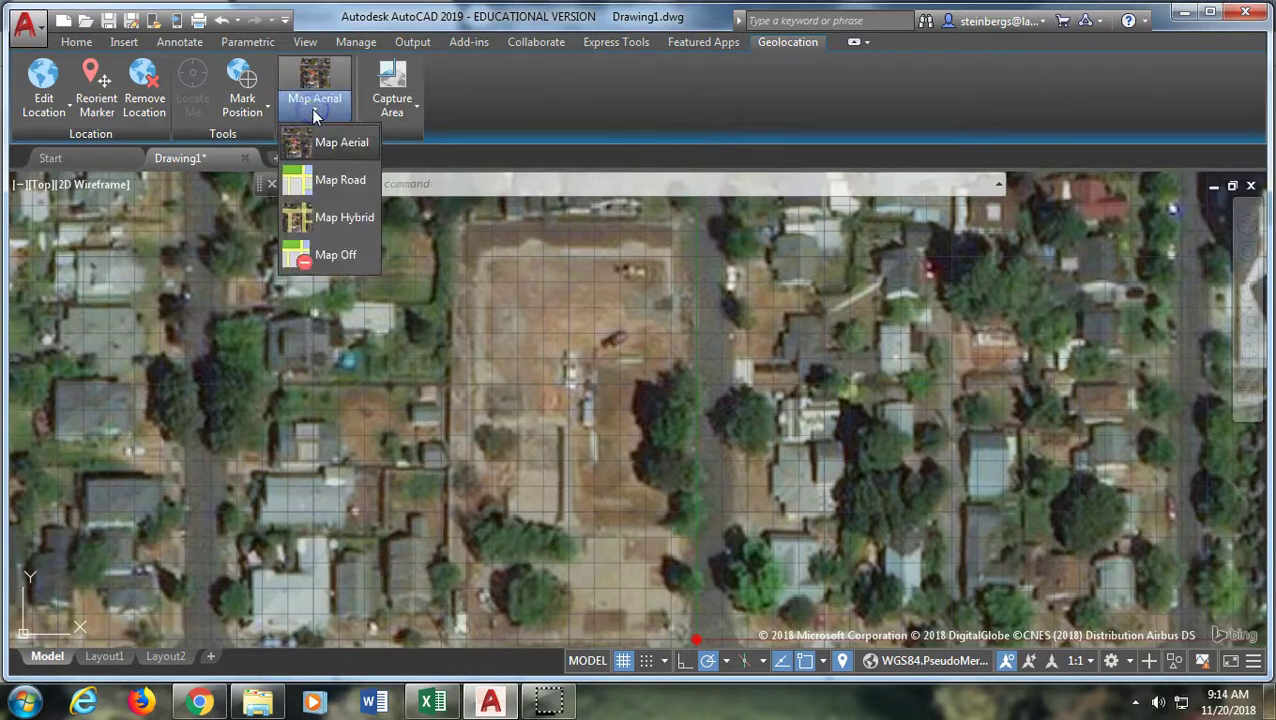
click(328, 185)
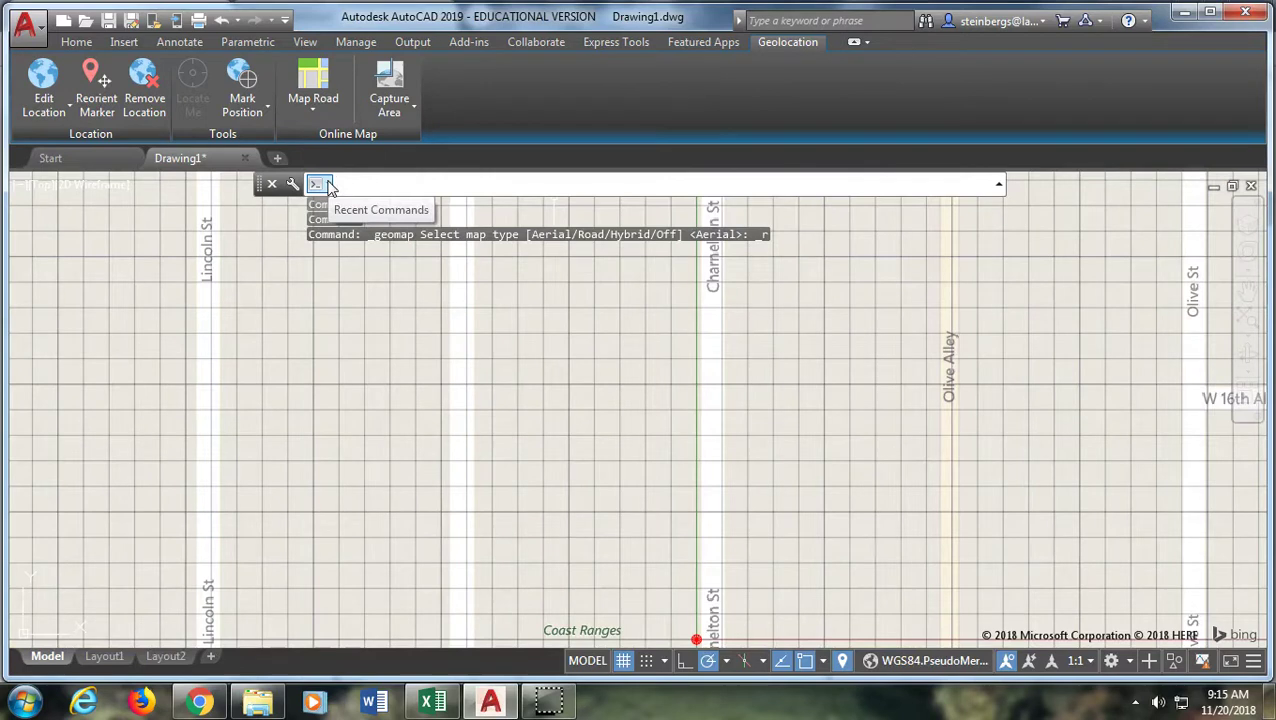
click(313, 112)
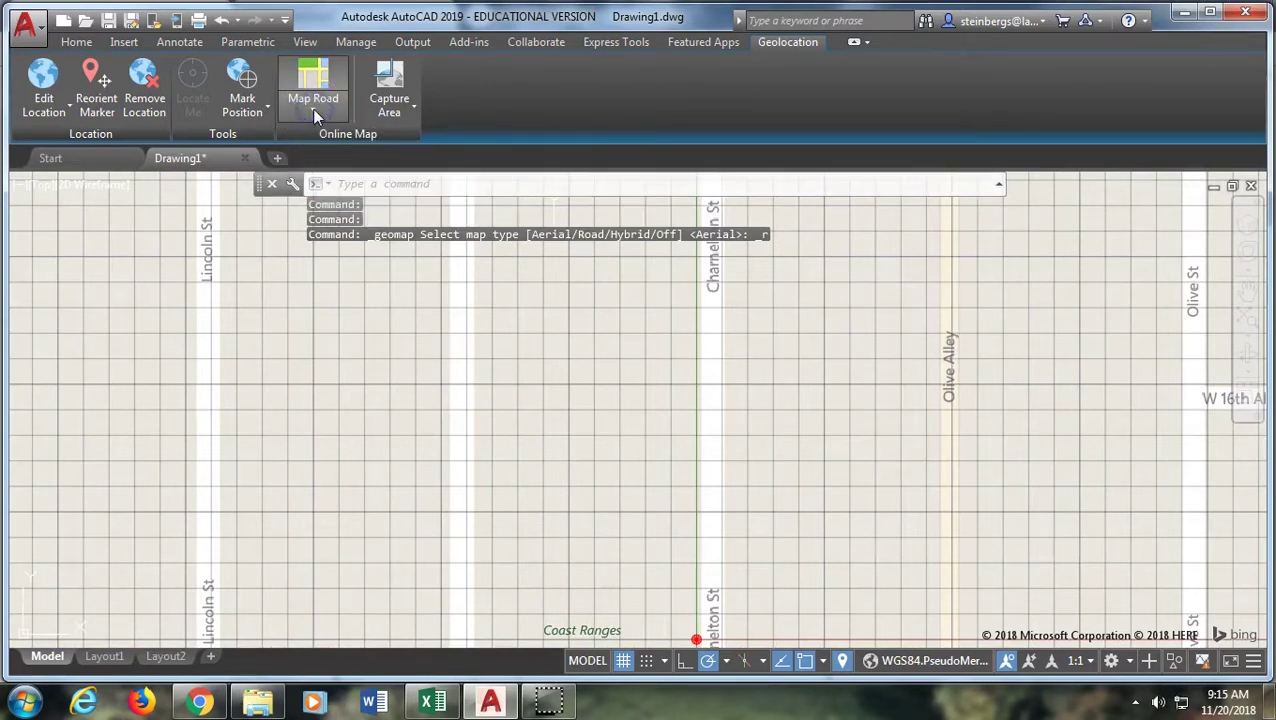
click(313, 110)
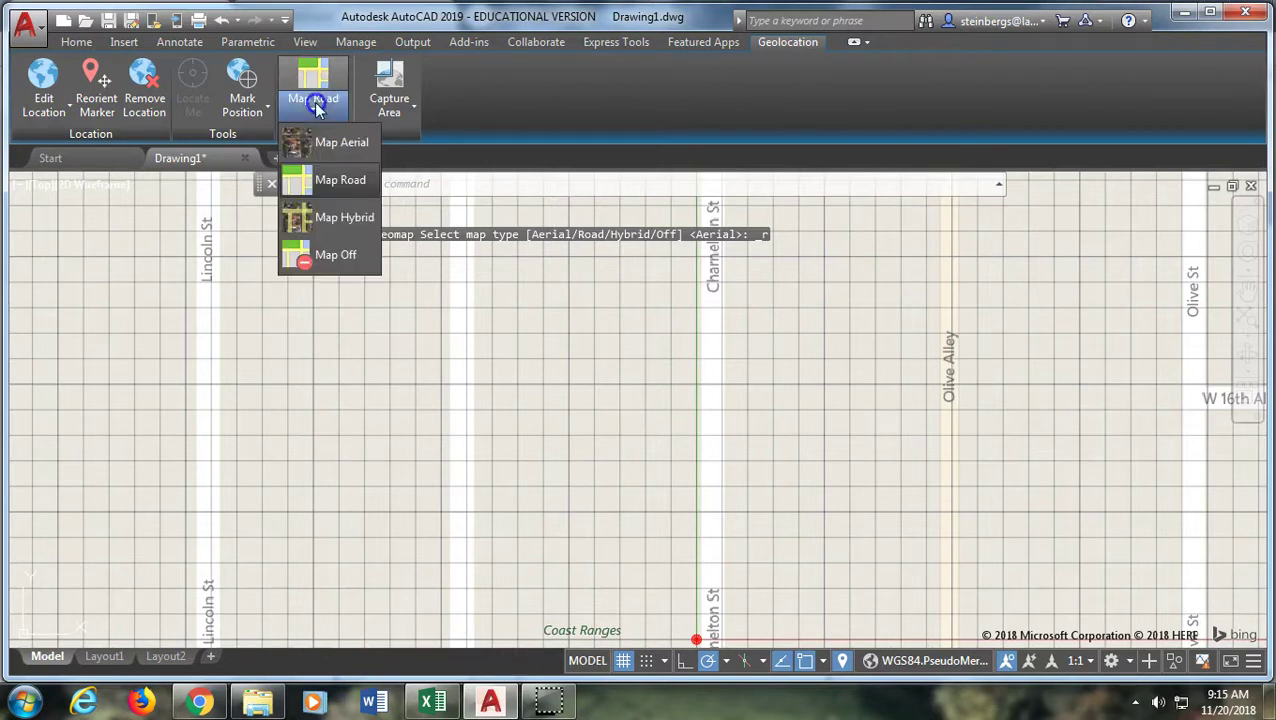
click(320, 218)
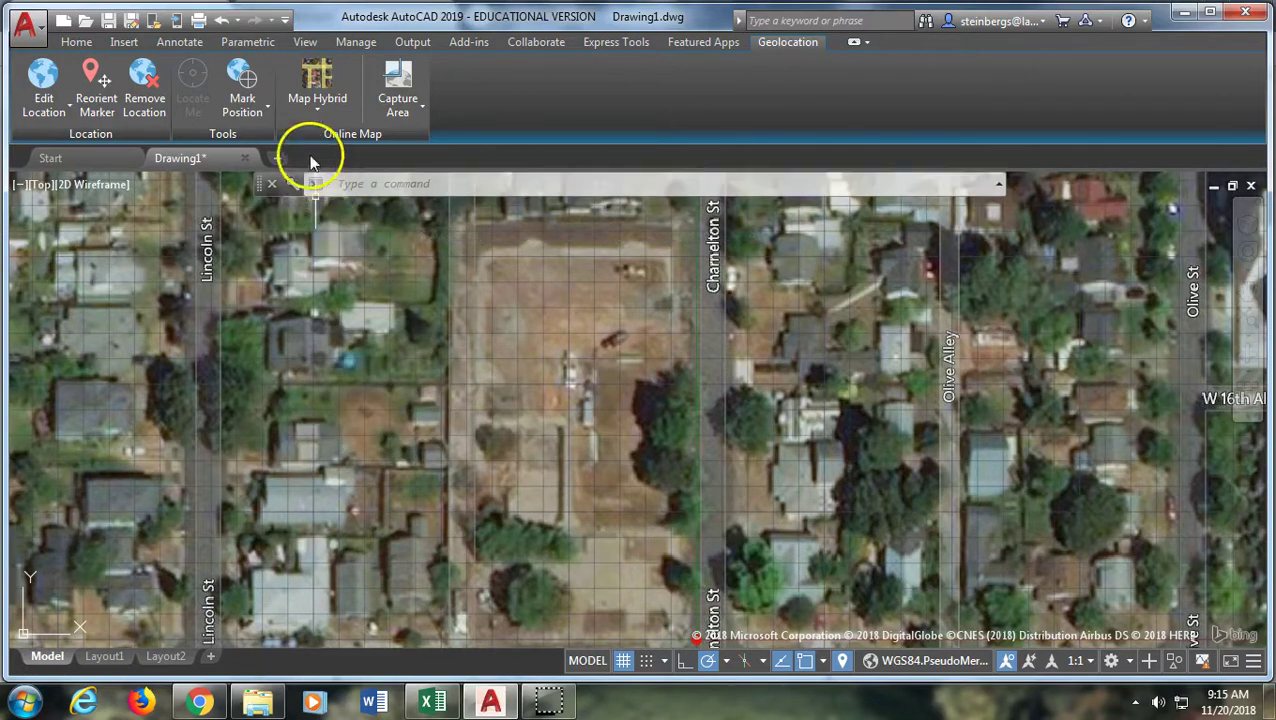
click(317, 95)
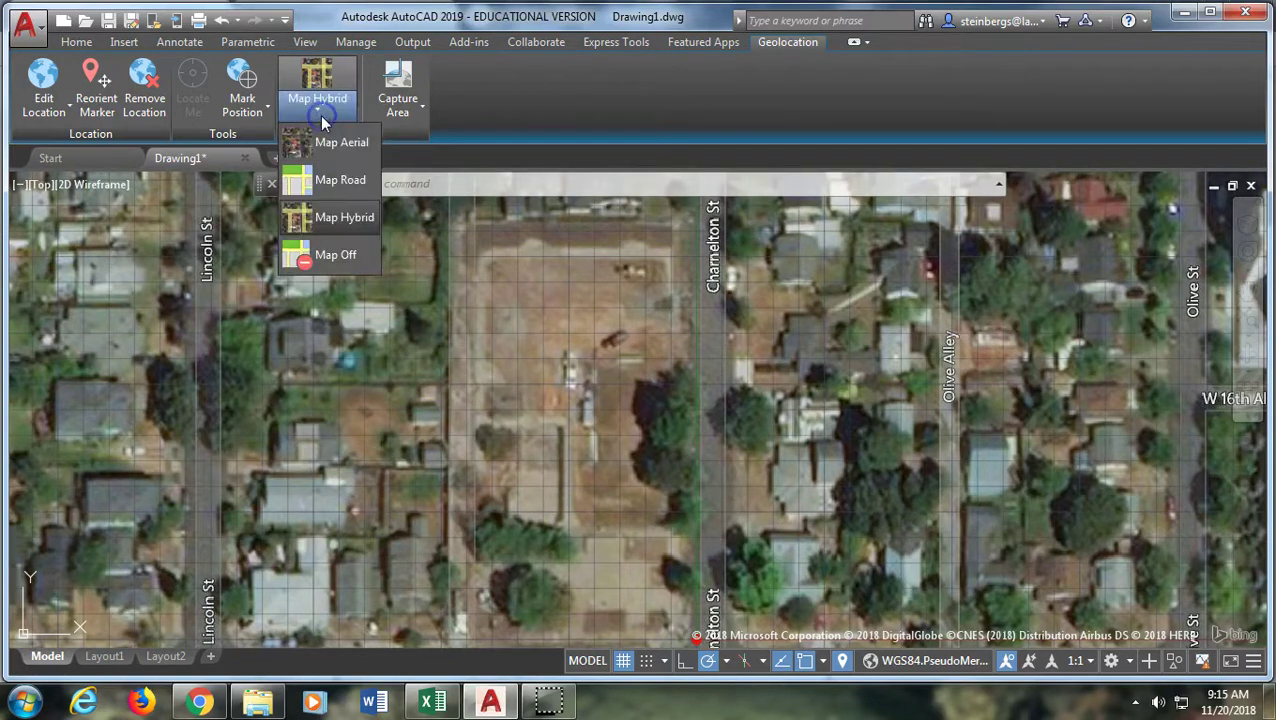
click(329, 256)
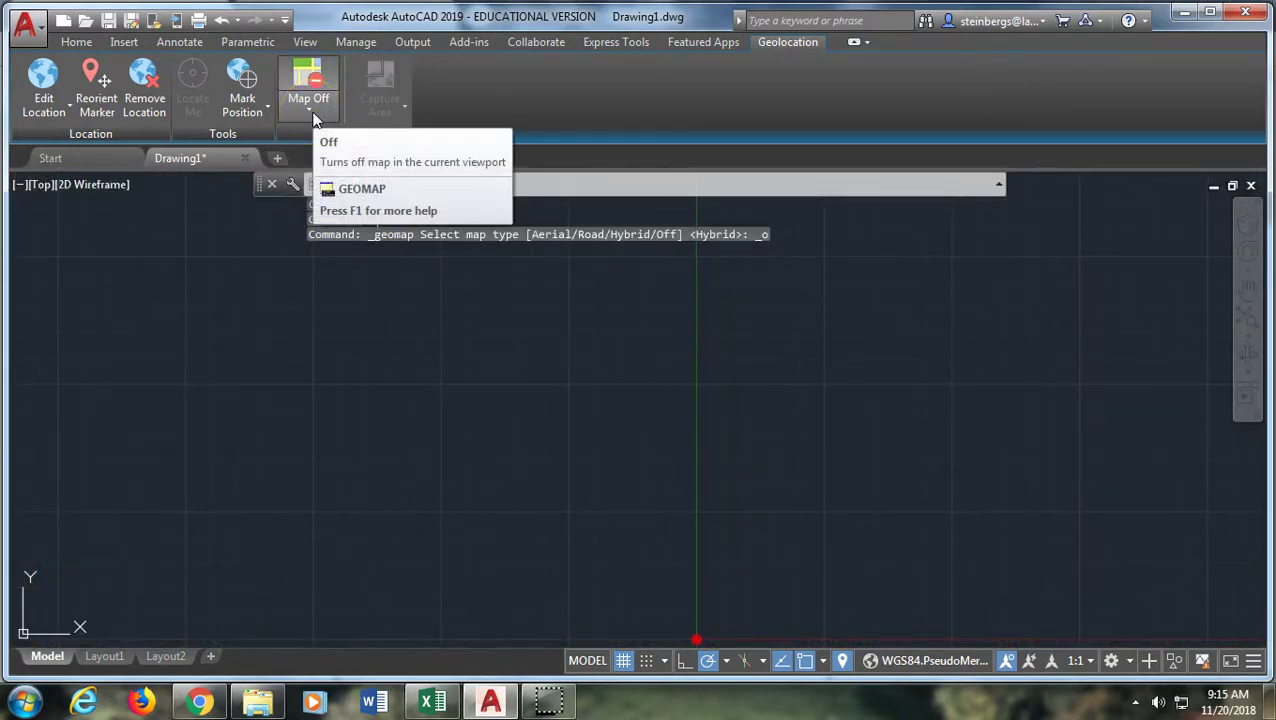
Set the online map style back to Map Road
click(312, 114)
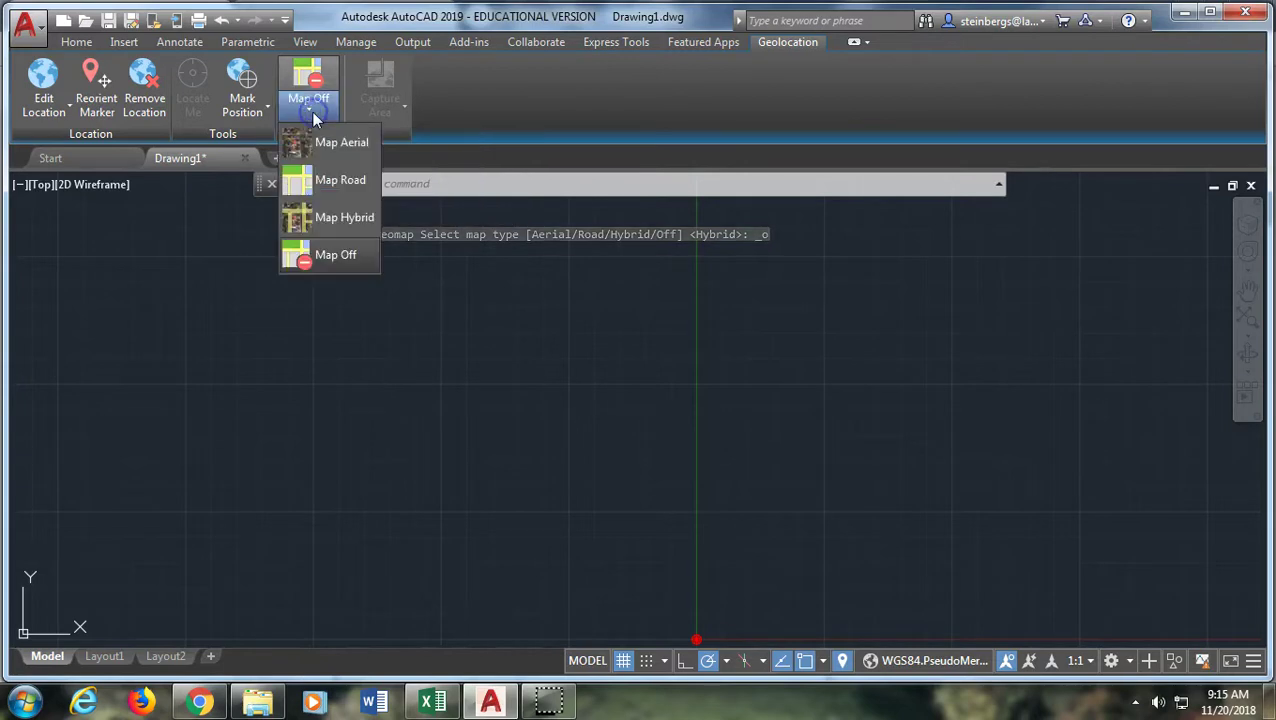
click(334, 180)
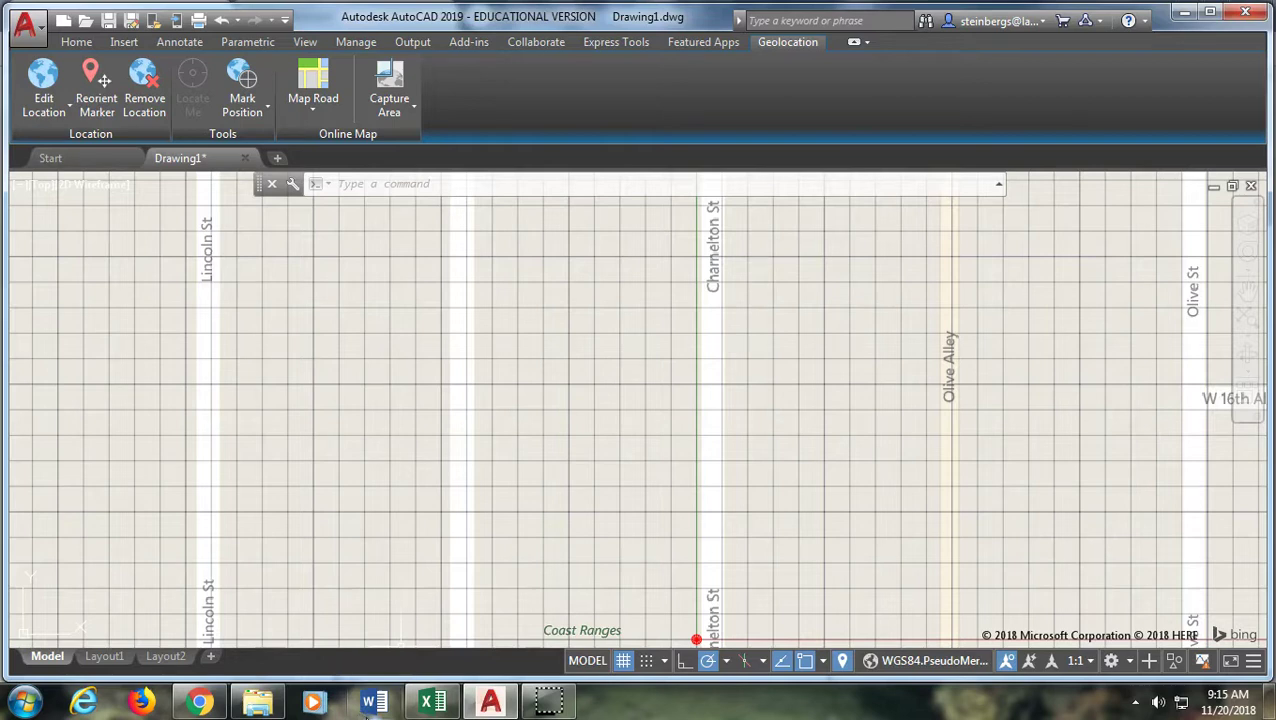
mouse_move(432, 705)
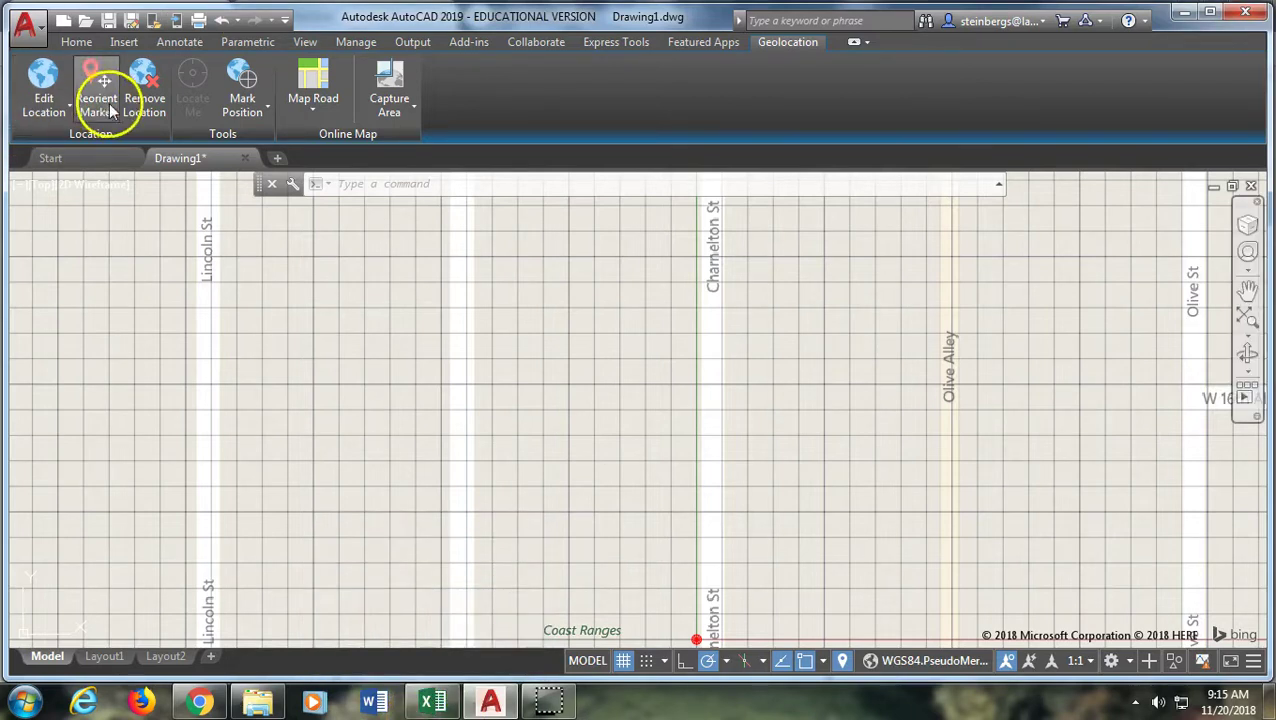
Pick two points for a linear dimension across the map streets, then cancel it
click(176, 39)
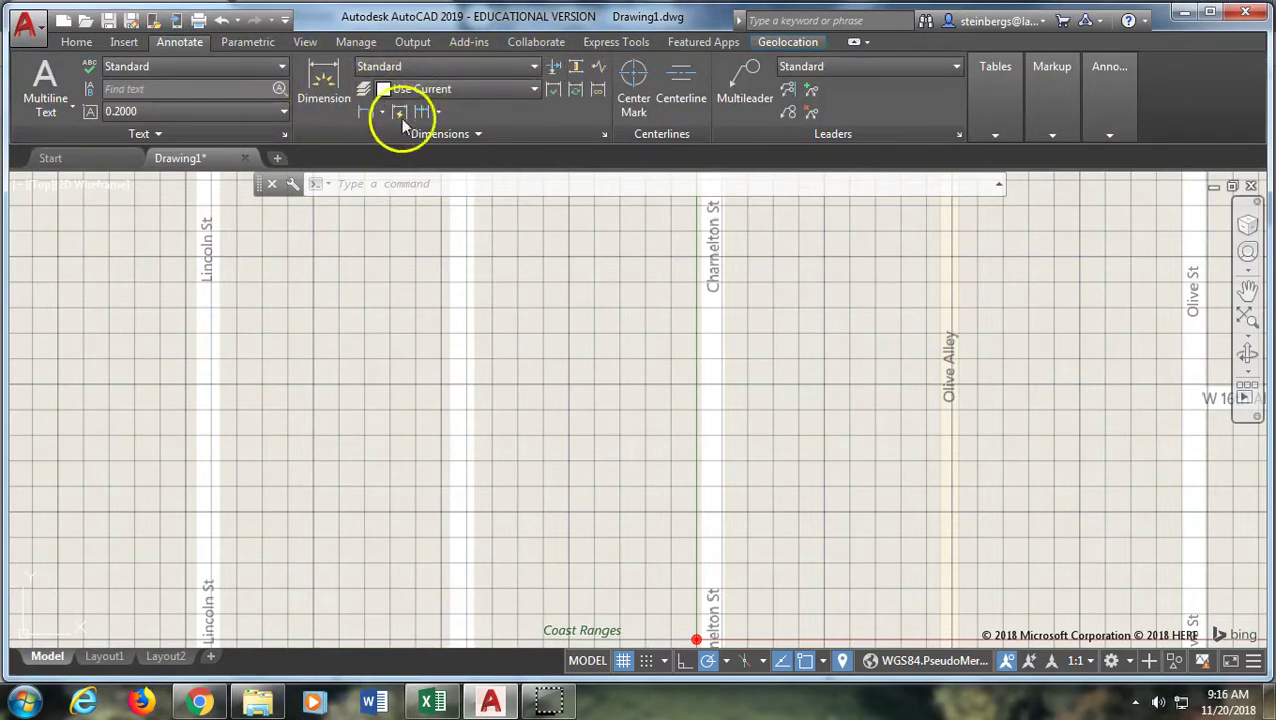
click(363, 112)
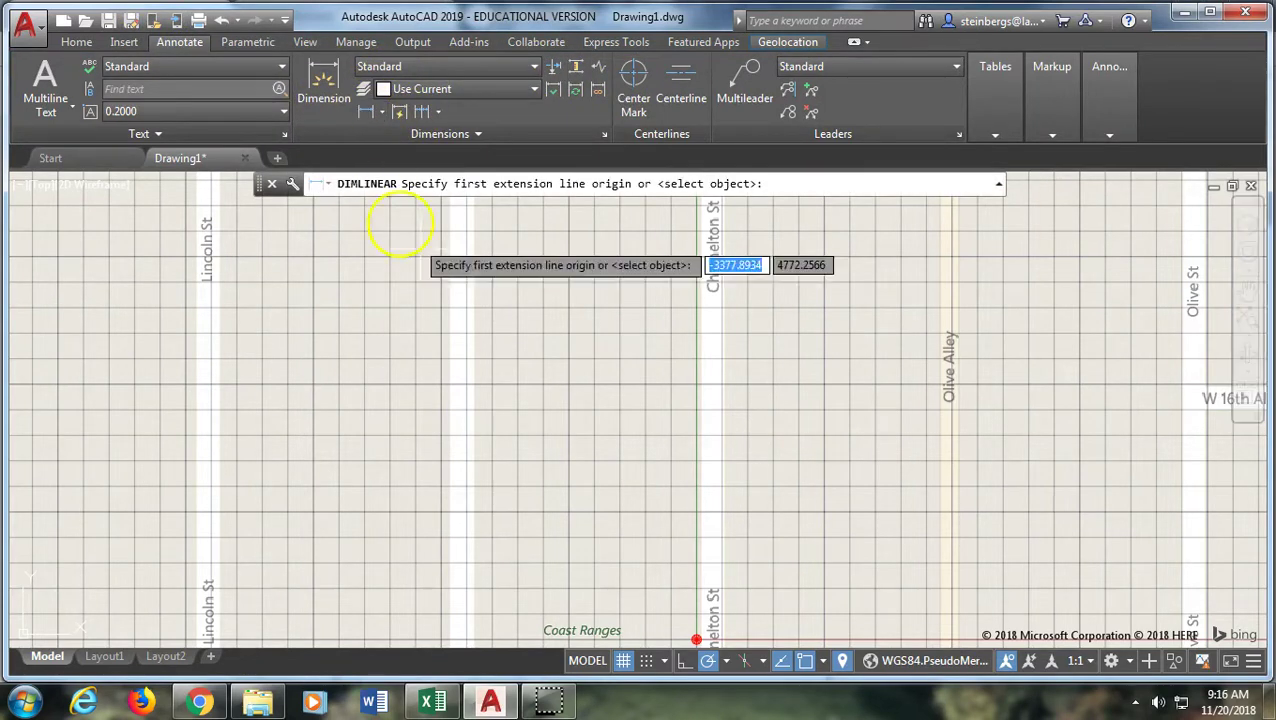
click(475, 298)
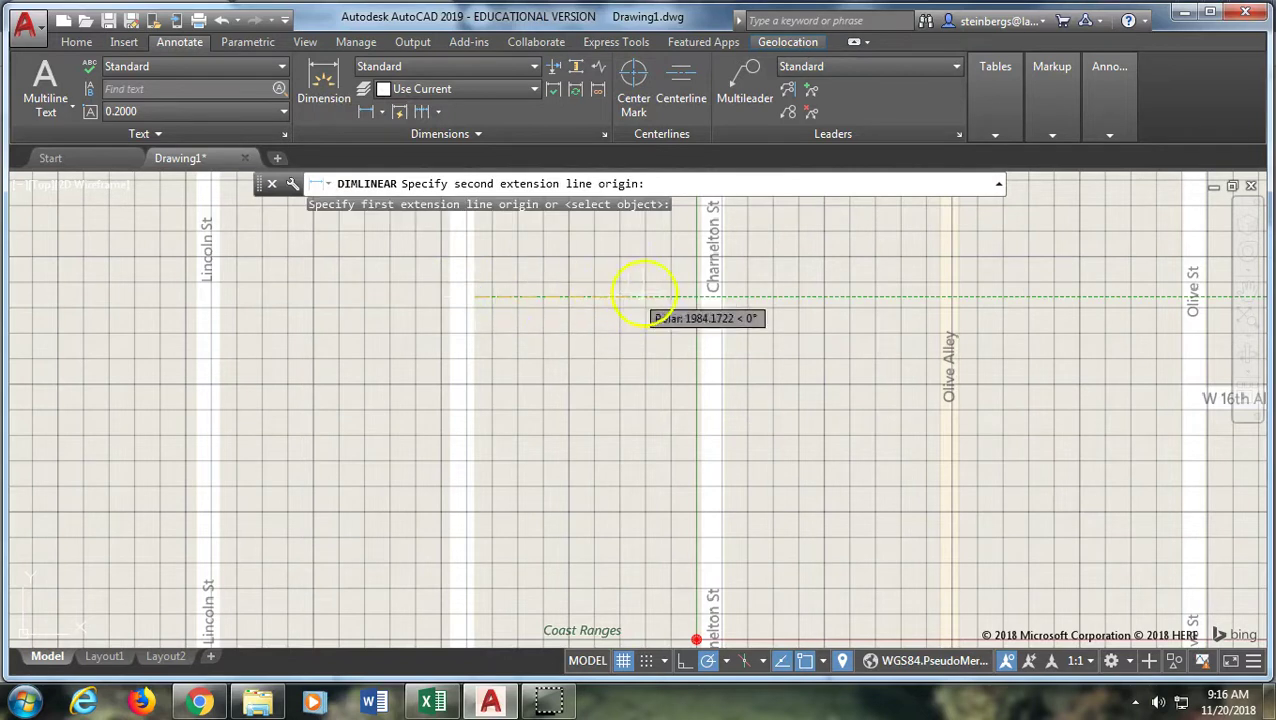
click(690, 297)
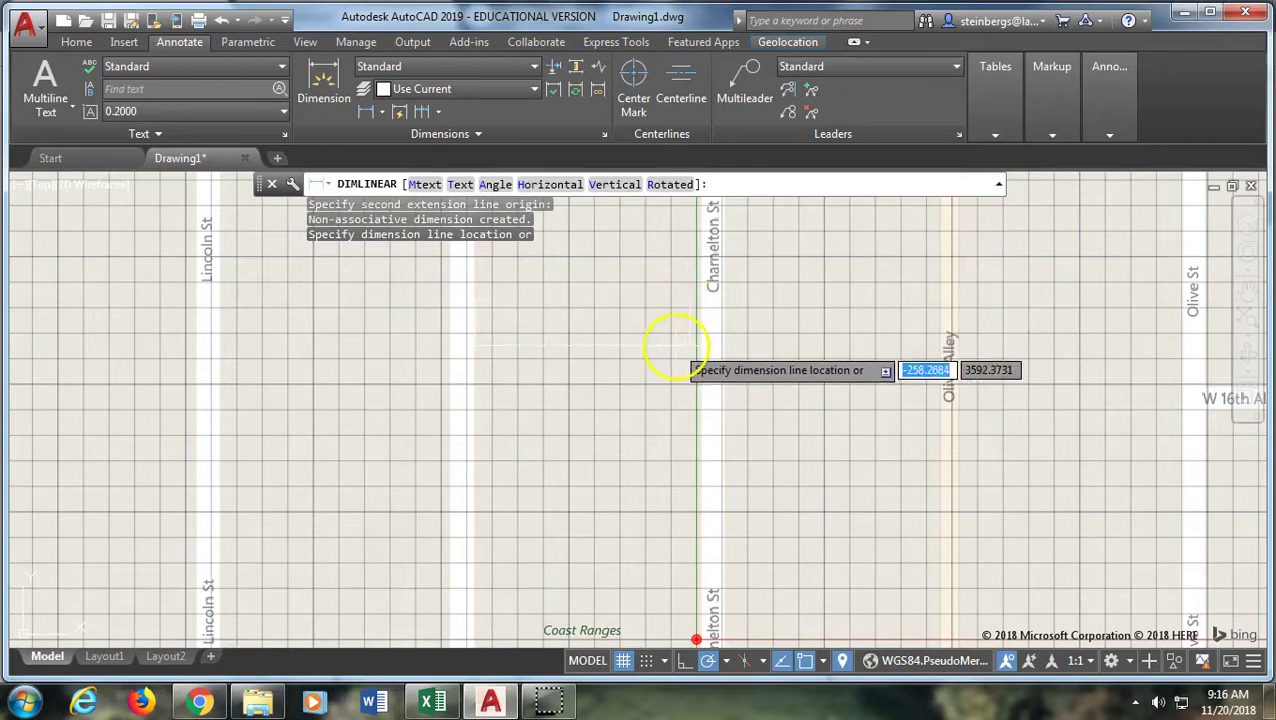
key(Escape)
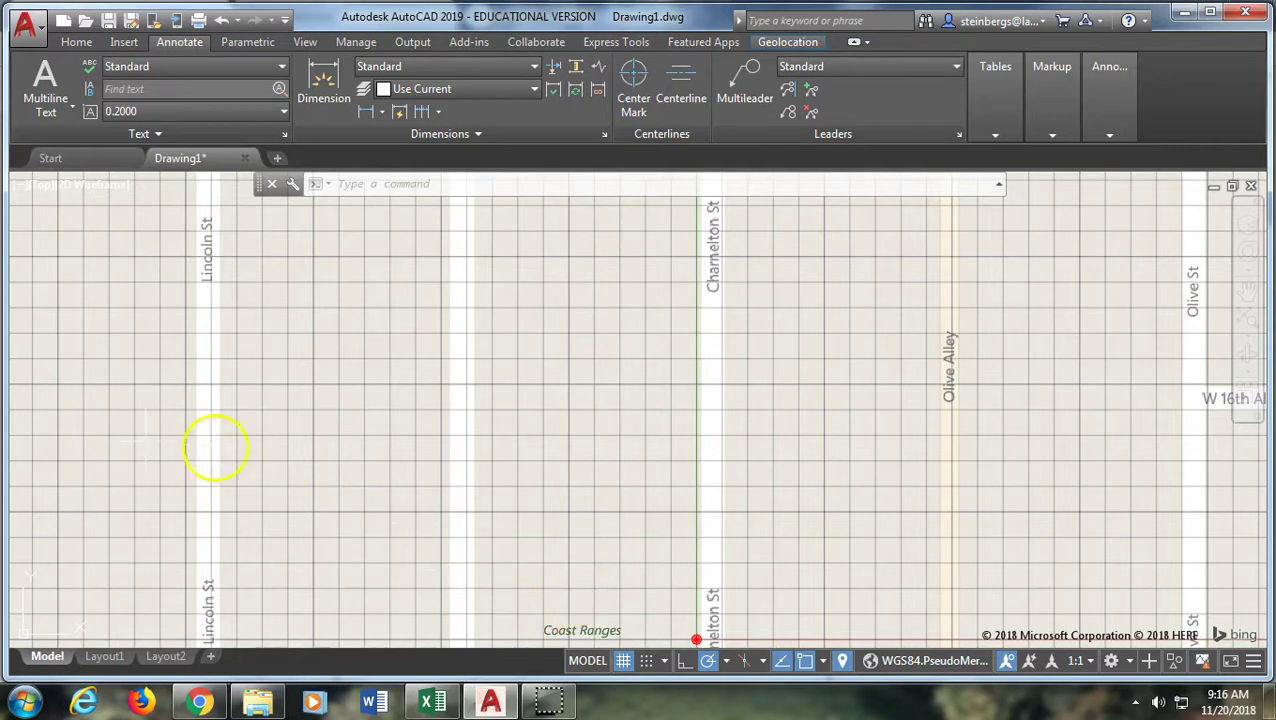
Zoom out, then back in on Eugene around the University of Oregon and Franklin Blvd
scroll(88, 507, down, 5)
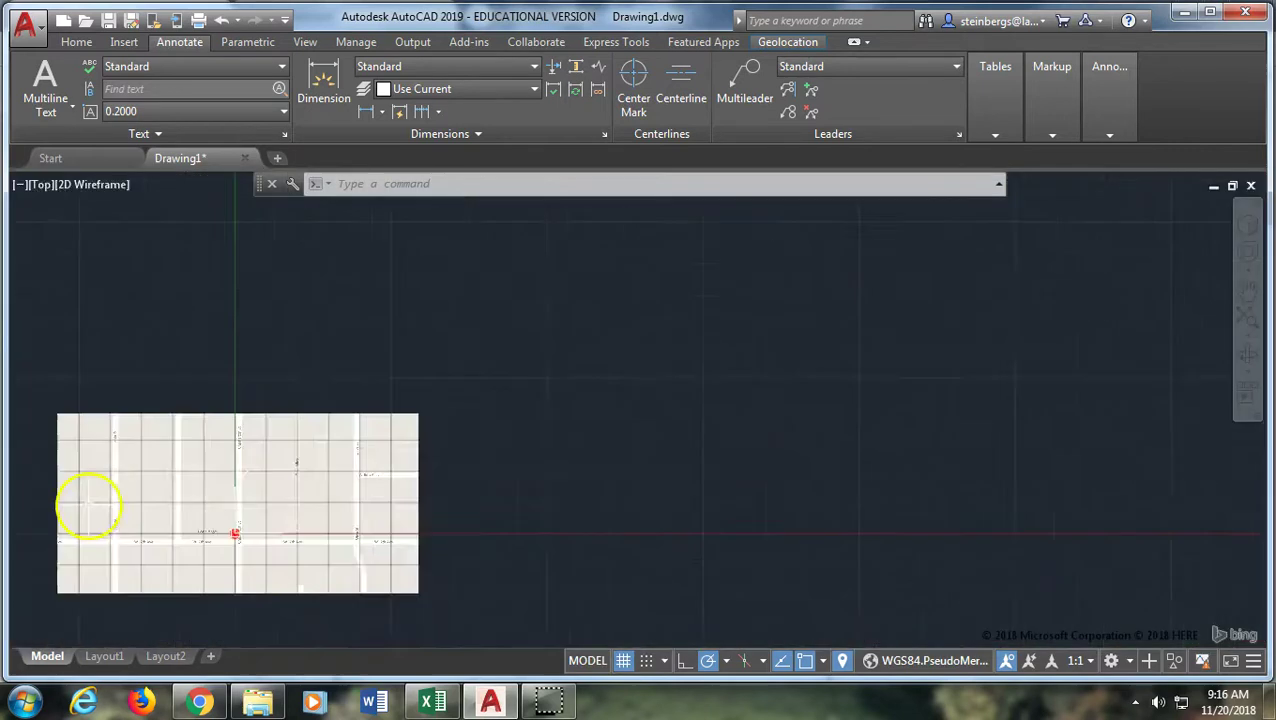
scroll(88, 507, up, 4)
scroll(305, 513, up, 3)
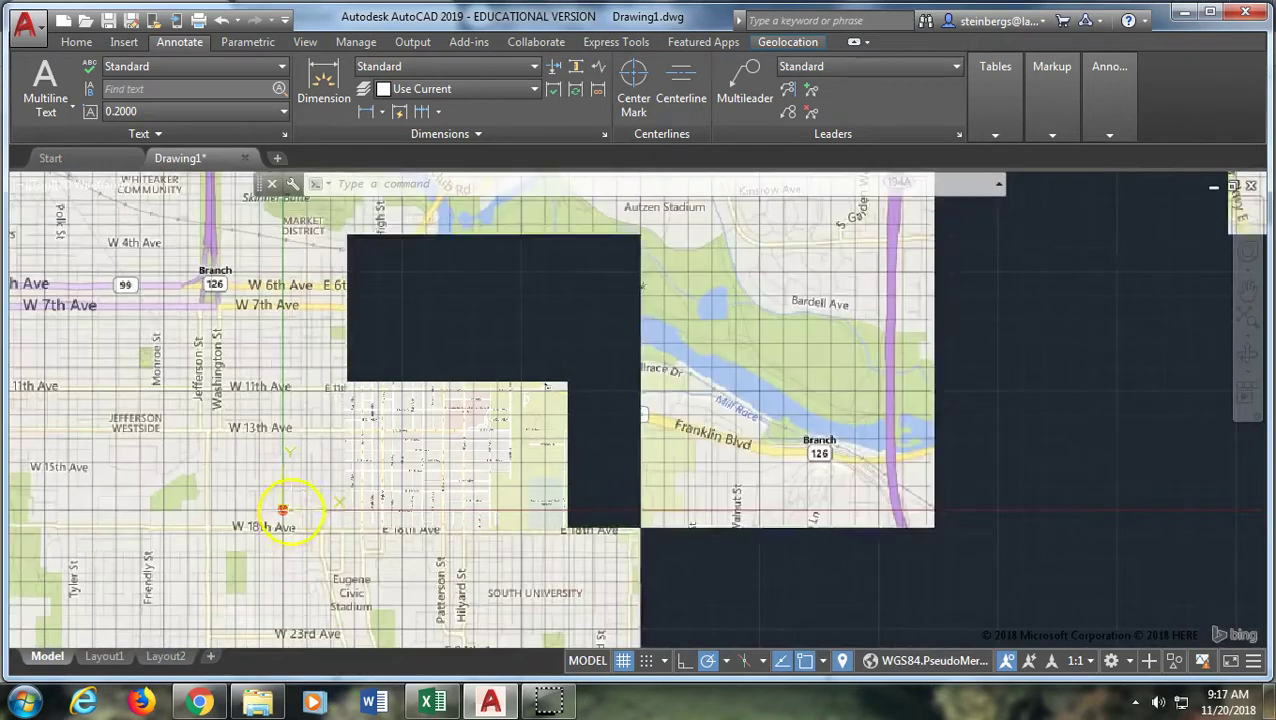
scroll(283, 512, down, 4)
scroll(318, 513, up, 3)
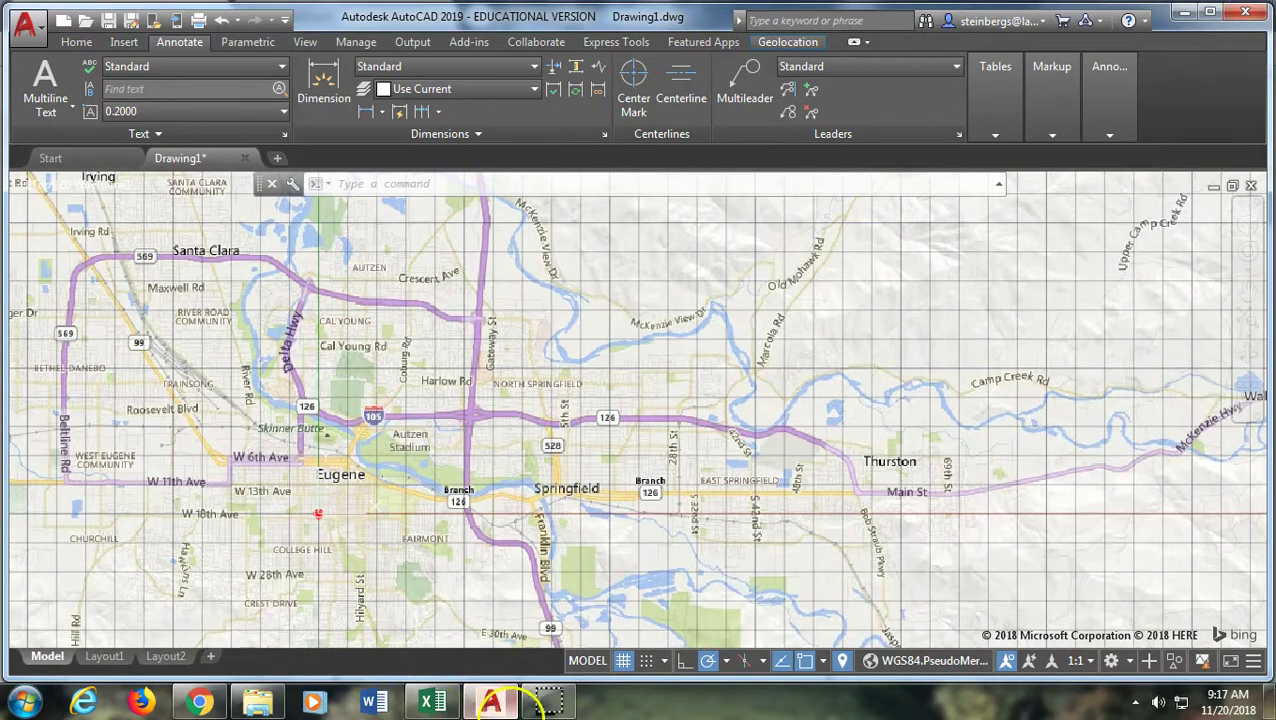
mouse_move(491, 702)
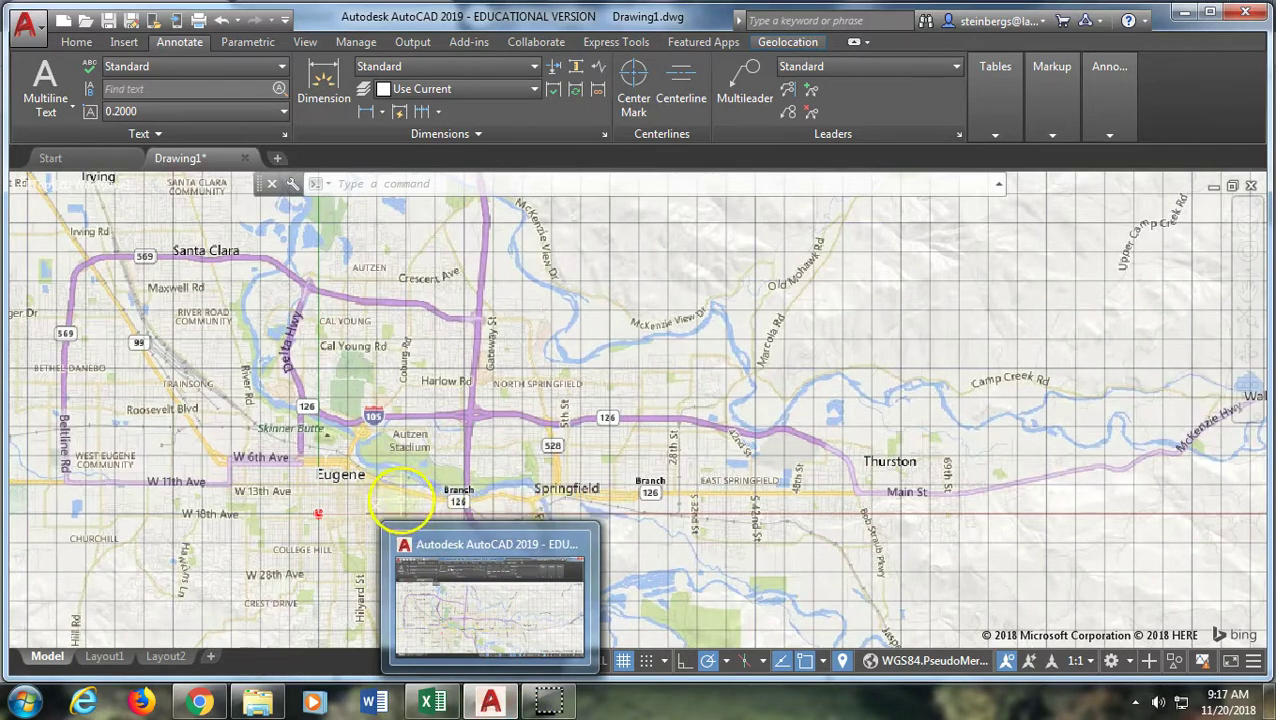
scroll(350, 508, up, 6)
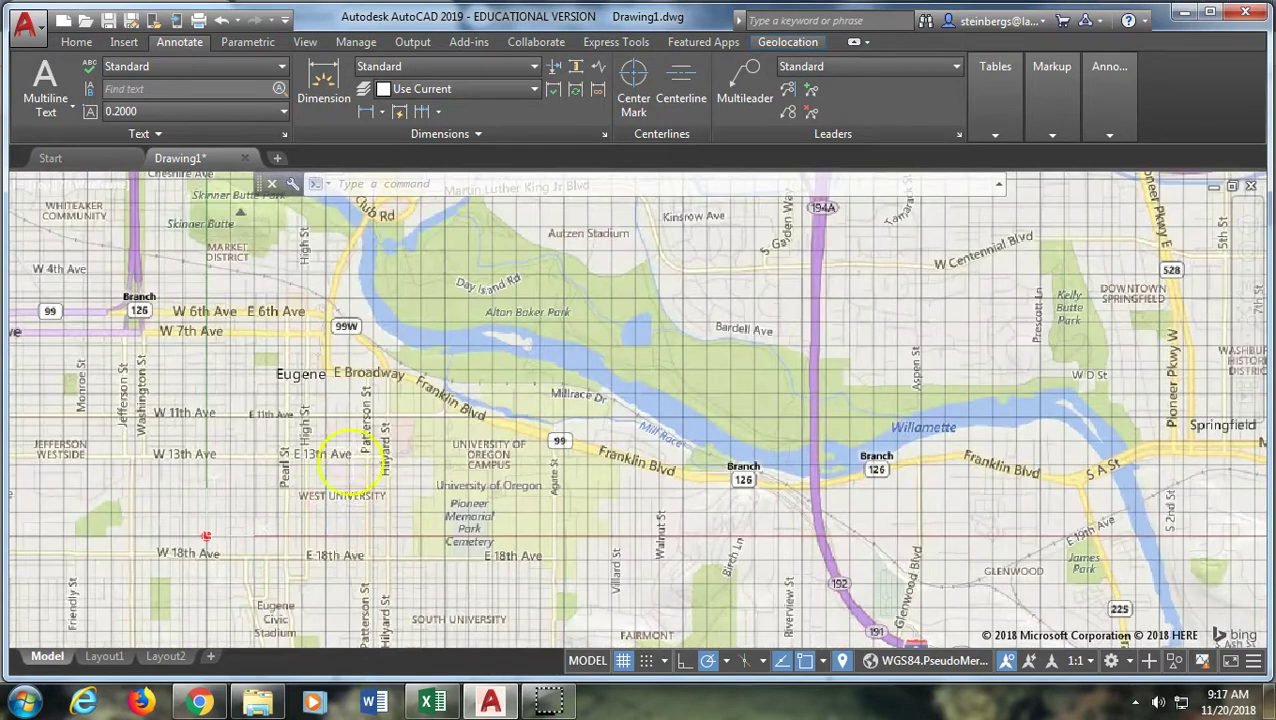
scroll(350, 440, up, 3)
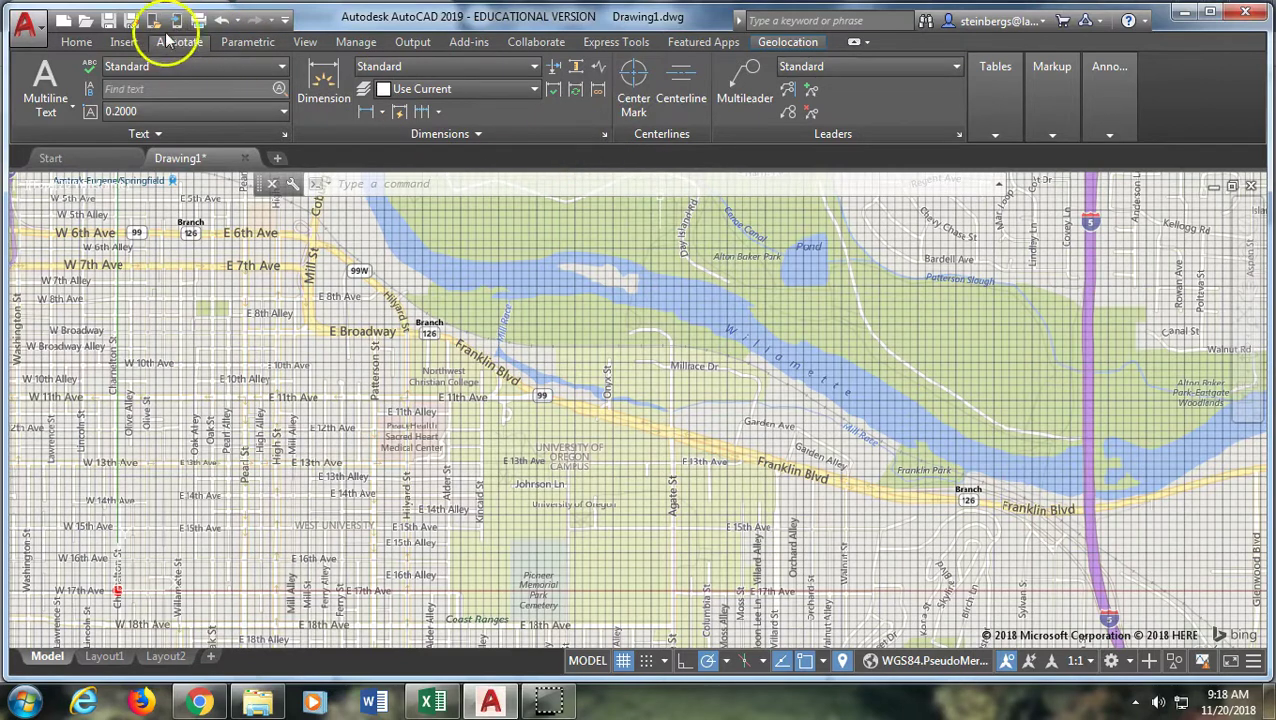
Show the Geolocation choices for capturing the online map: Capture Area or Capture Viewport
click(128, 42)
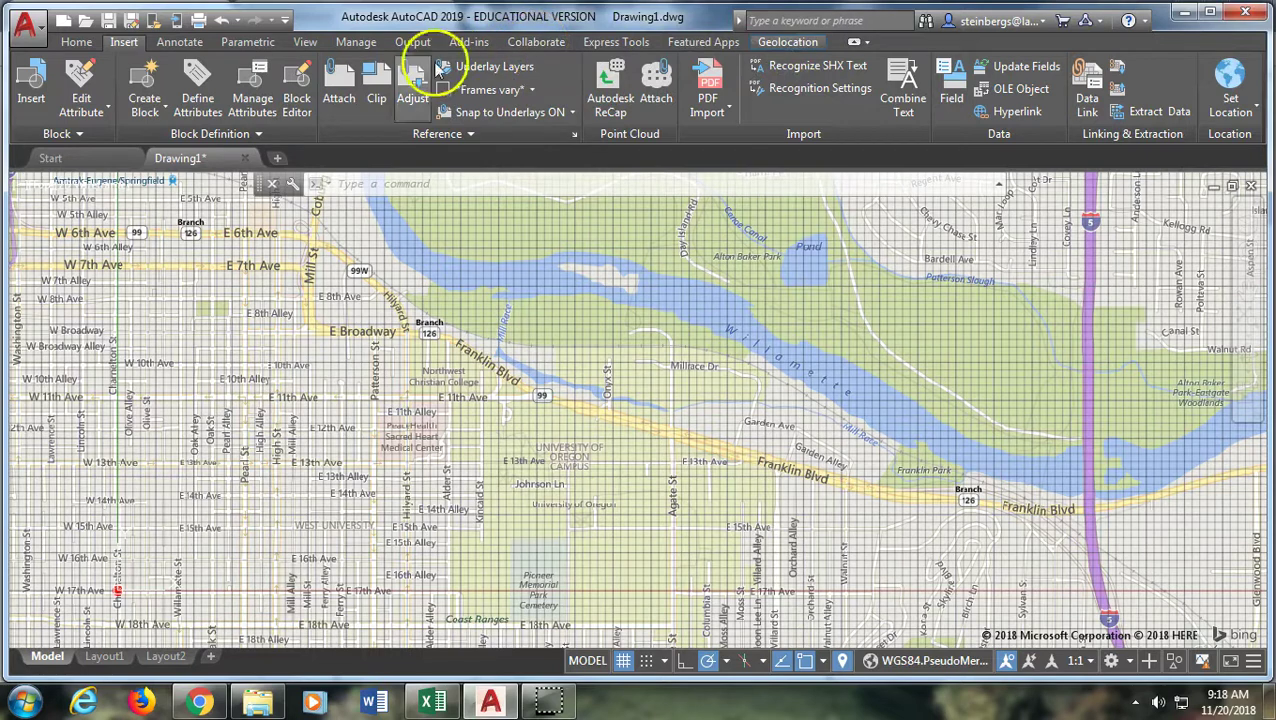
click(790, 43)
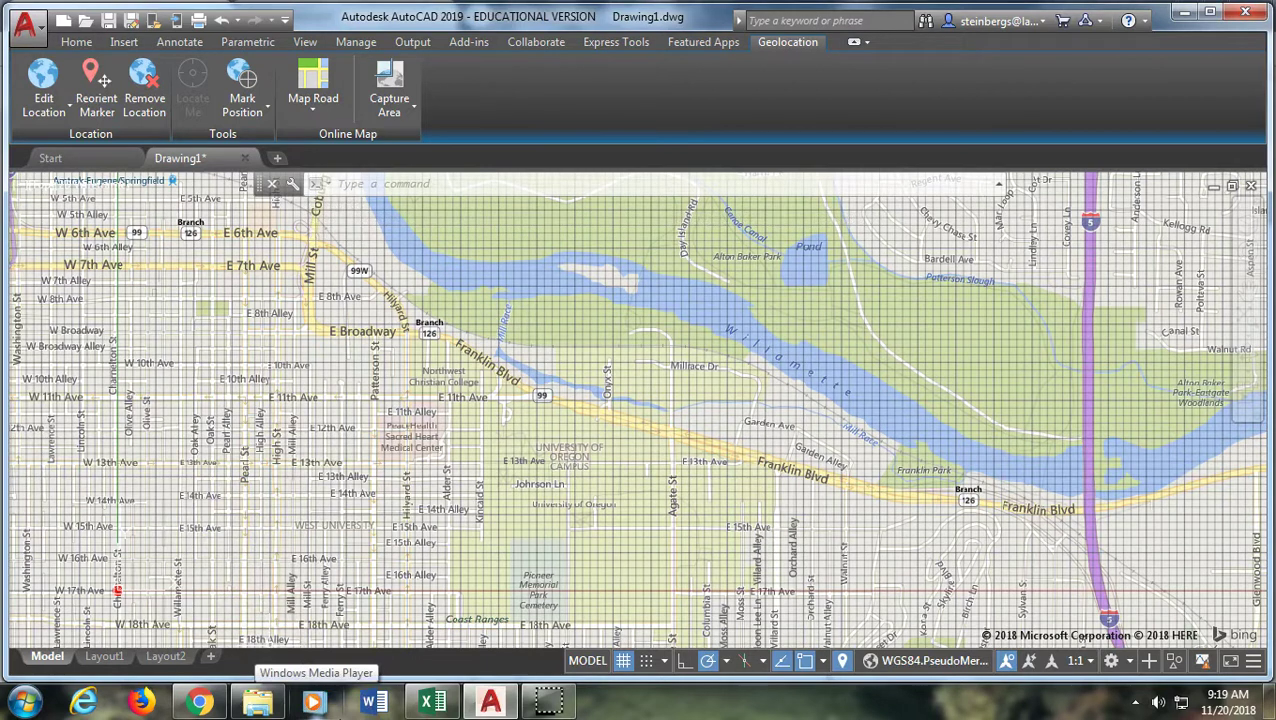
click(390, 112)
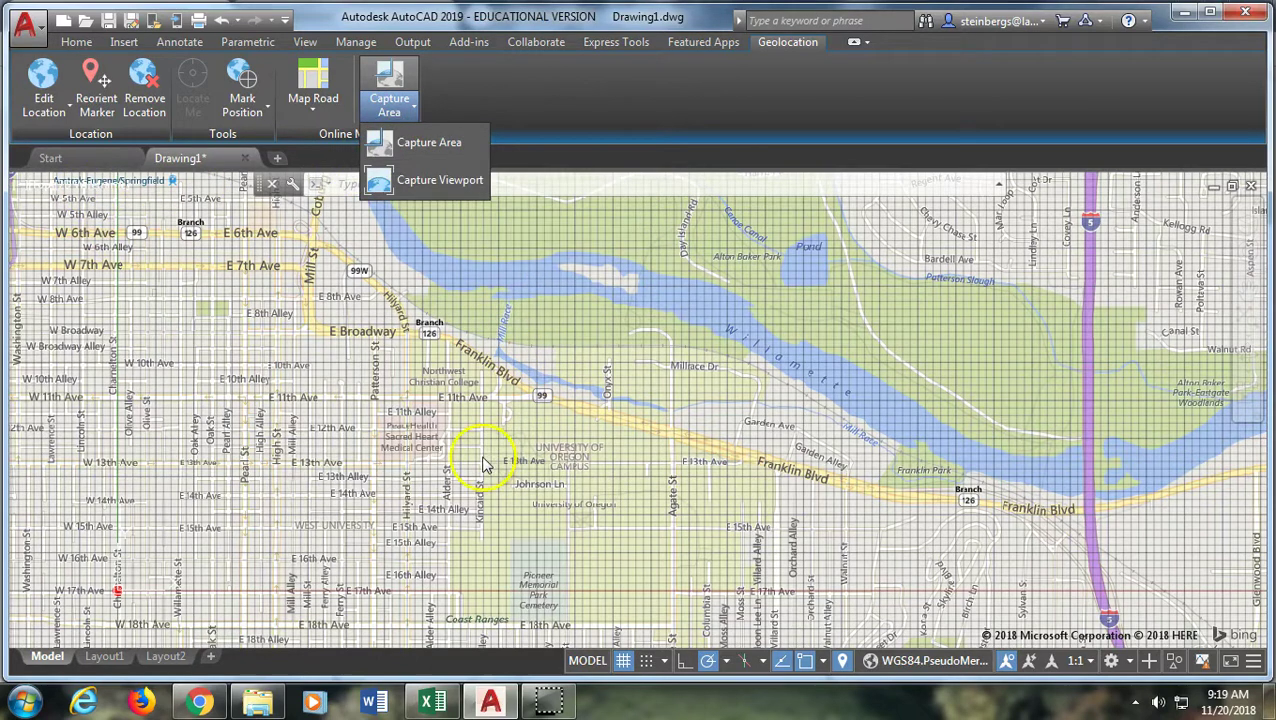
click(548, 700)
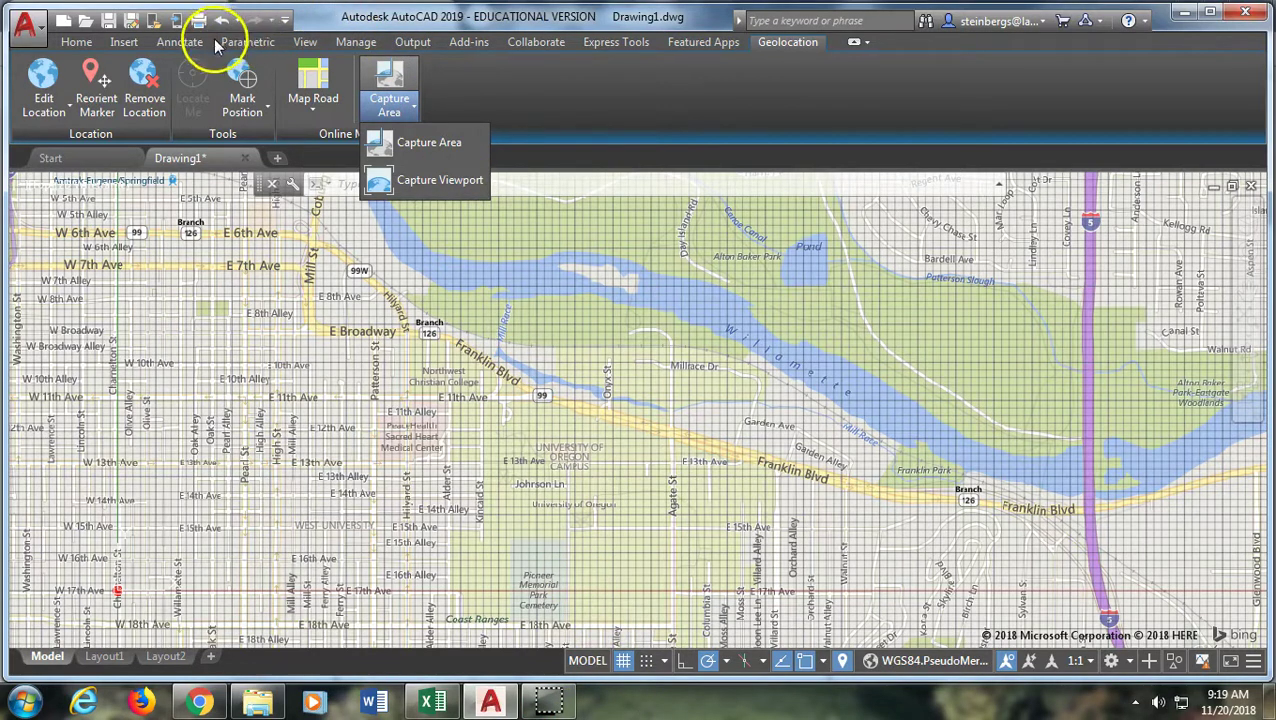
Open the Shared Views palette from the Collaborate tools; it prompts for a subscription
click(535, 43)
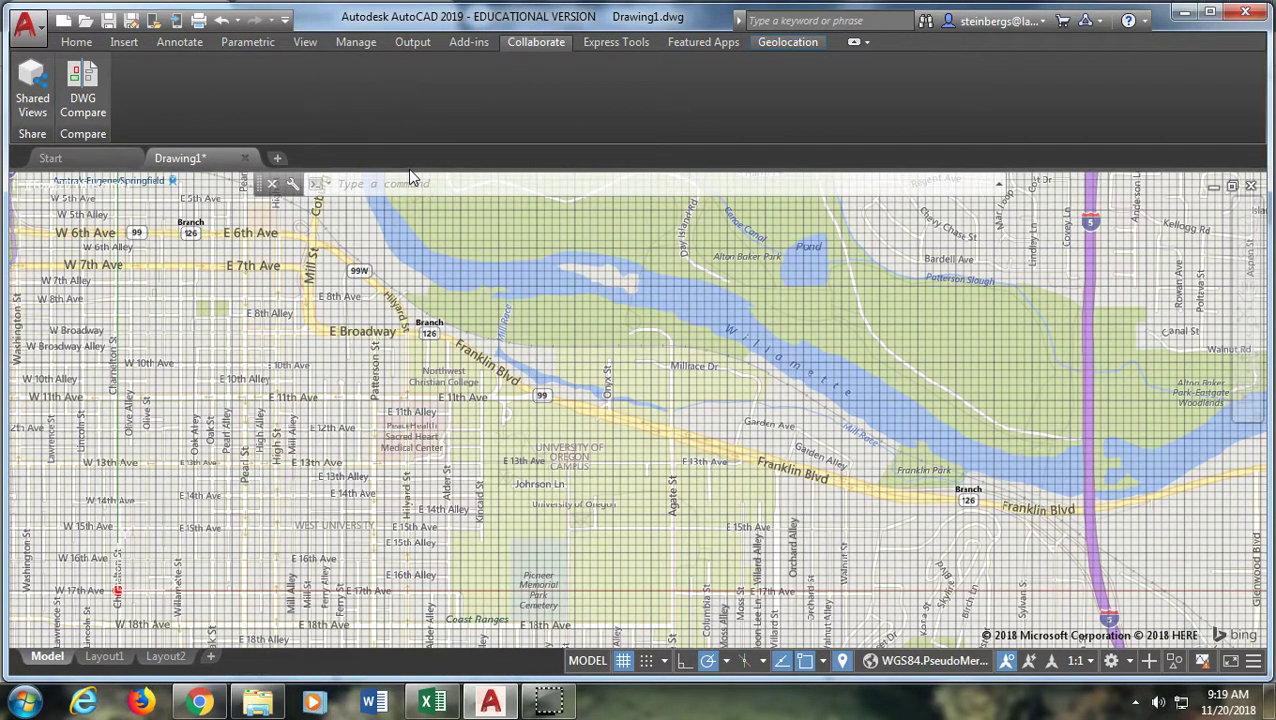
click(33, 105)
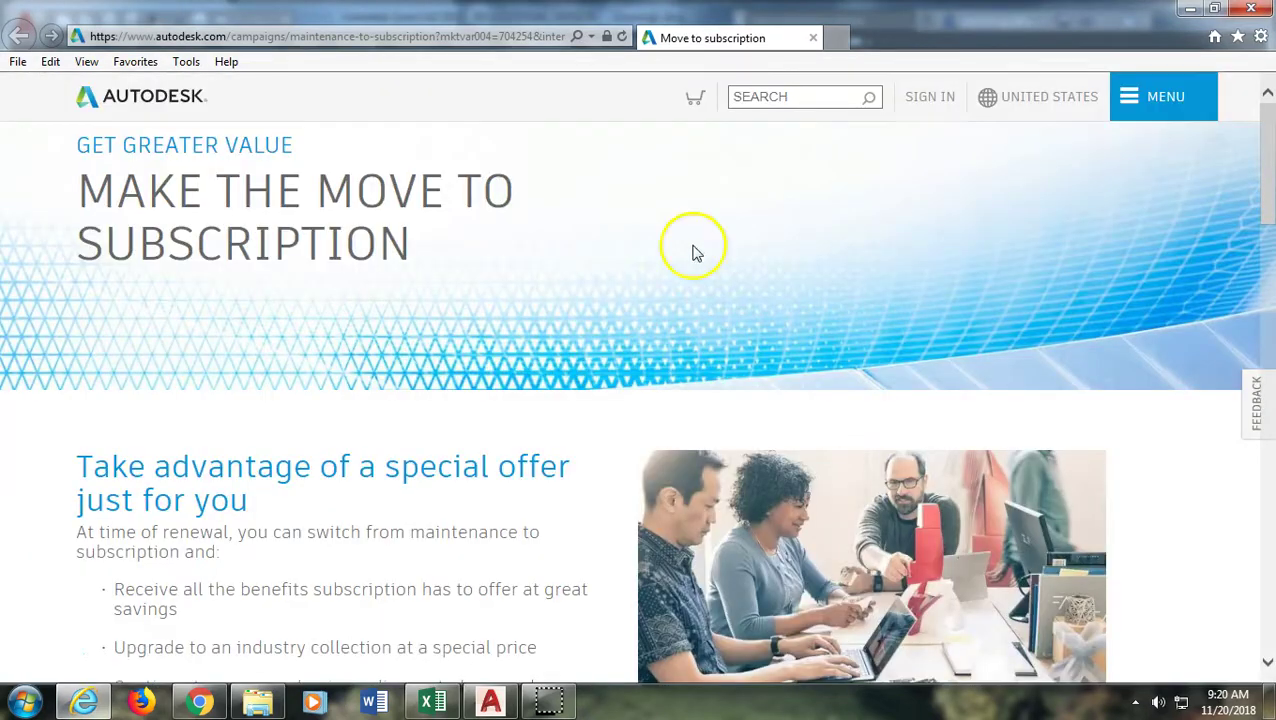
Scroll through Autodesk's 'Make the Move to Subscription' page, then close Internet Explorer
scroll(530, 360, down, 5)
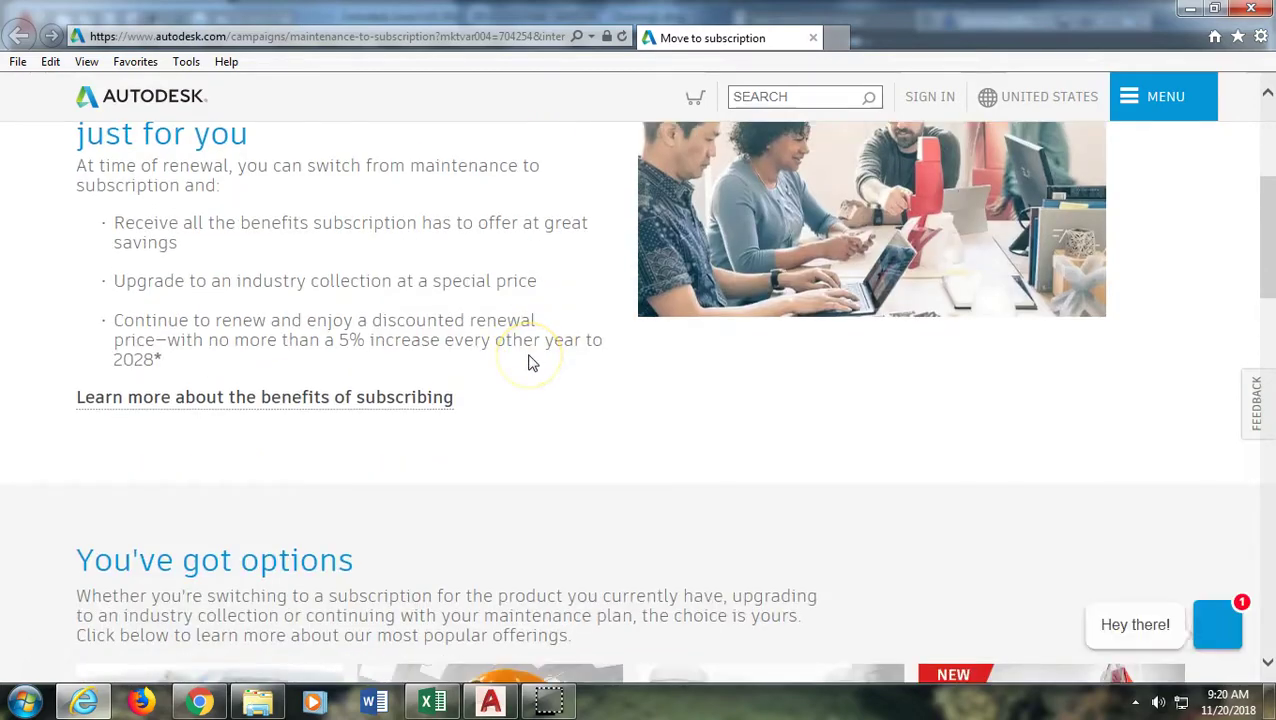
scroll(531, 362, down, 4)
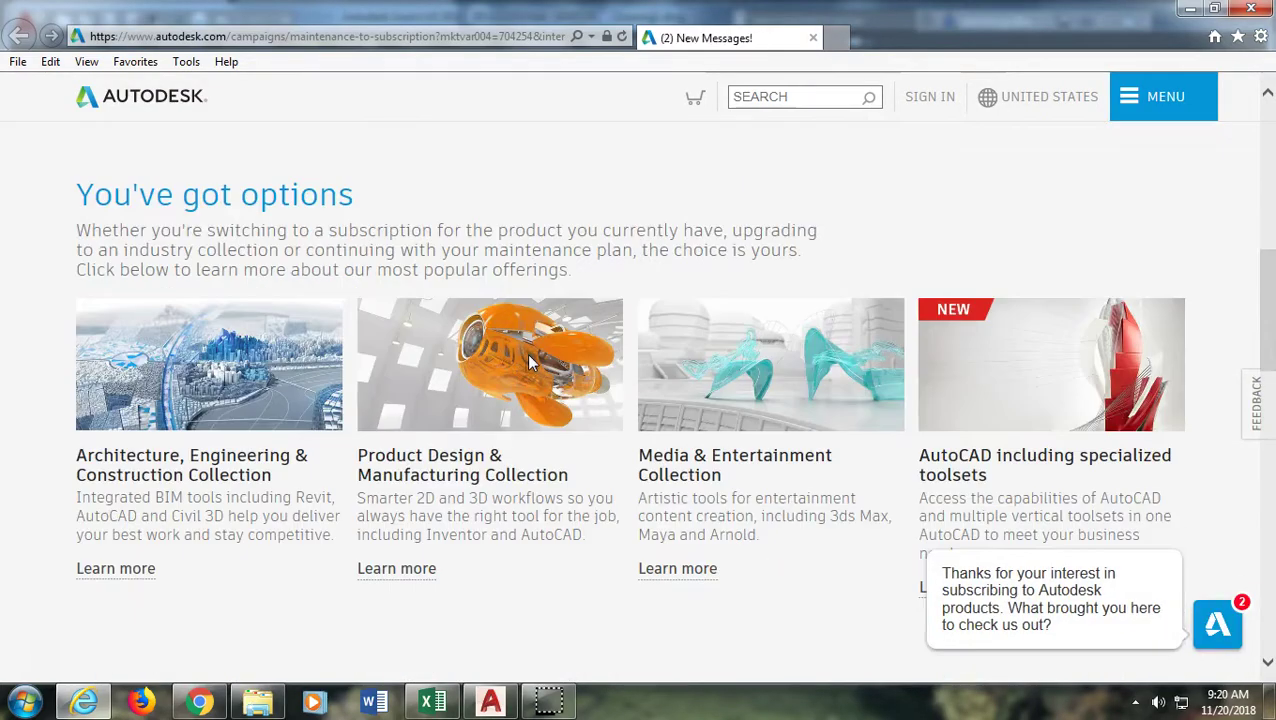
scroll(527, 358, down, 8)
scroll(530, 355, up, 6)
scroll(530, 355, up, 10)
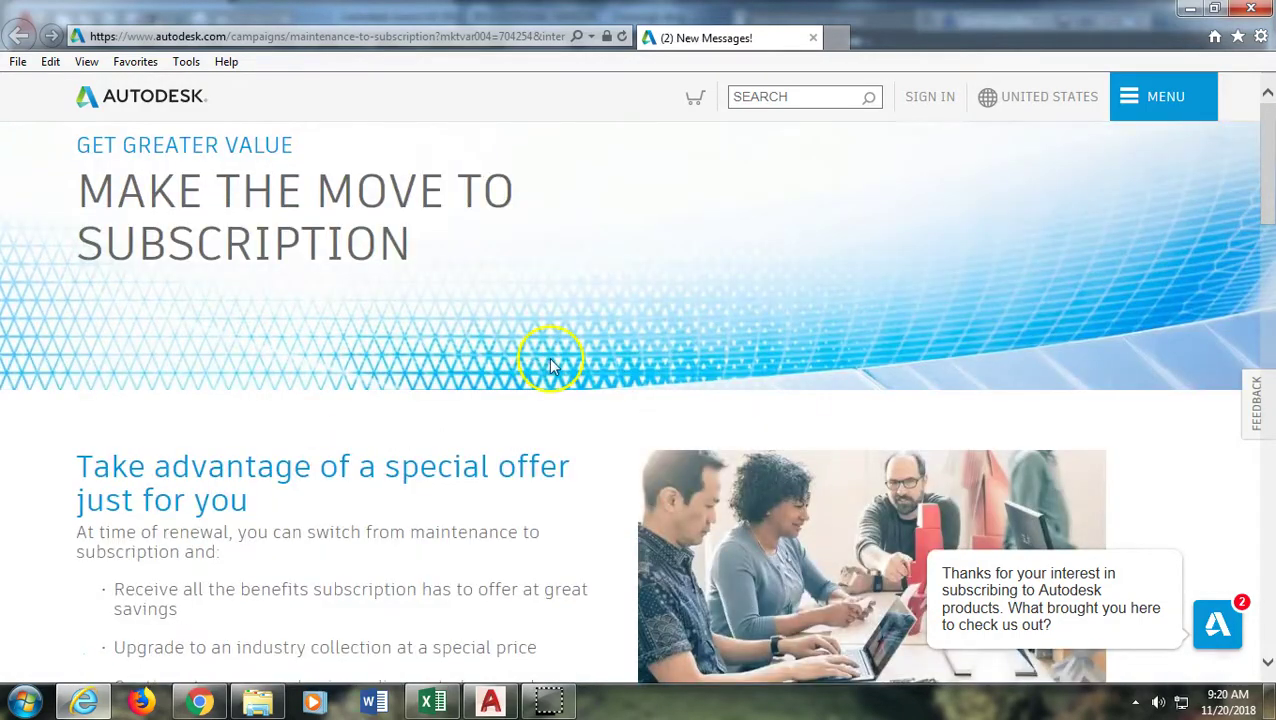
click(1240, 10)
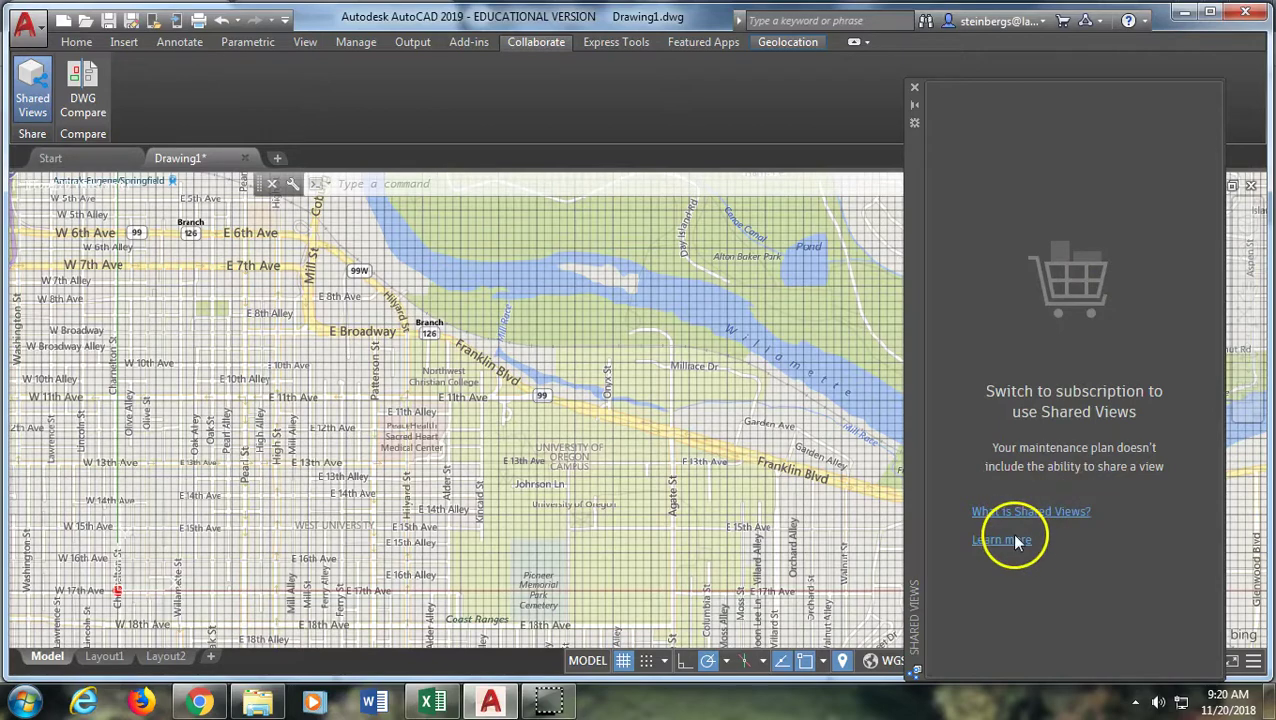
click(1018, 511)
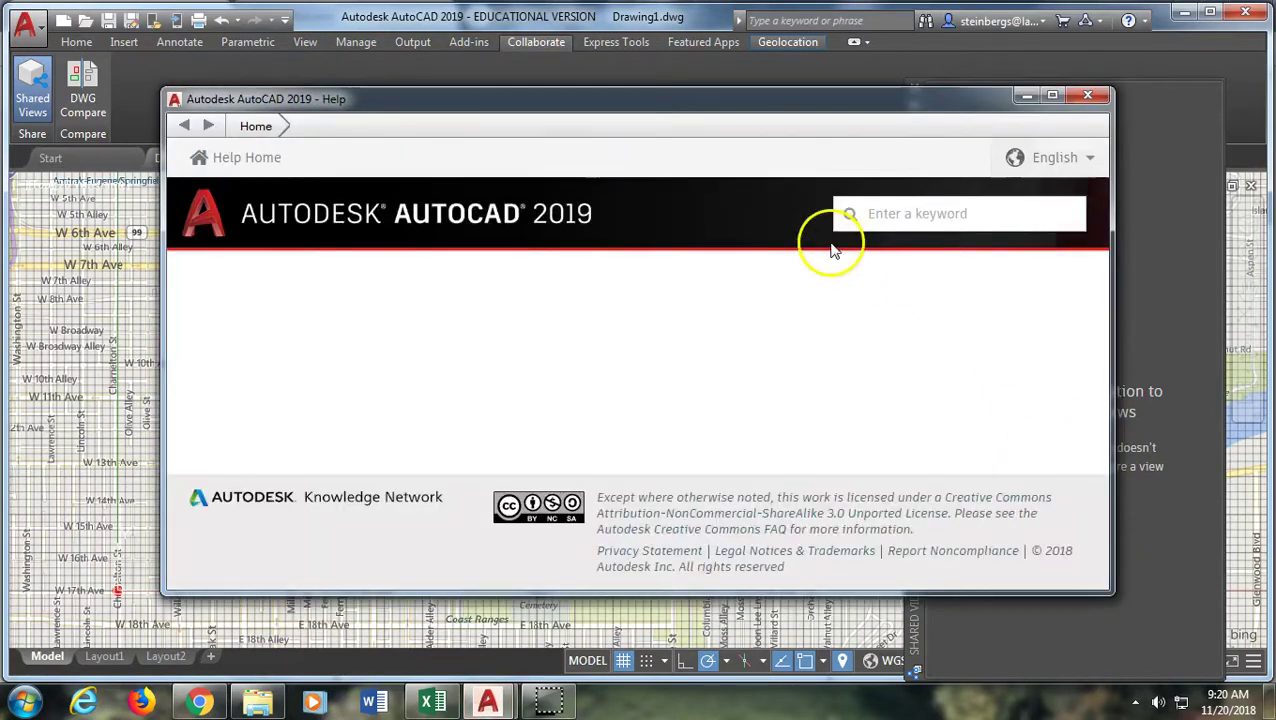
scroll(615, 315, down, 1)
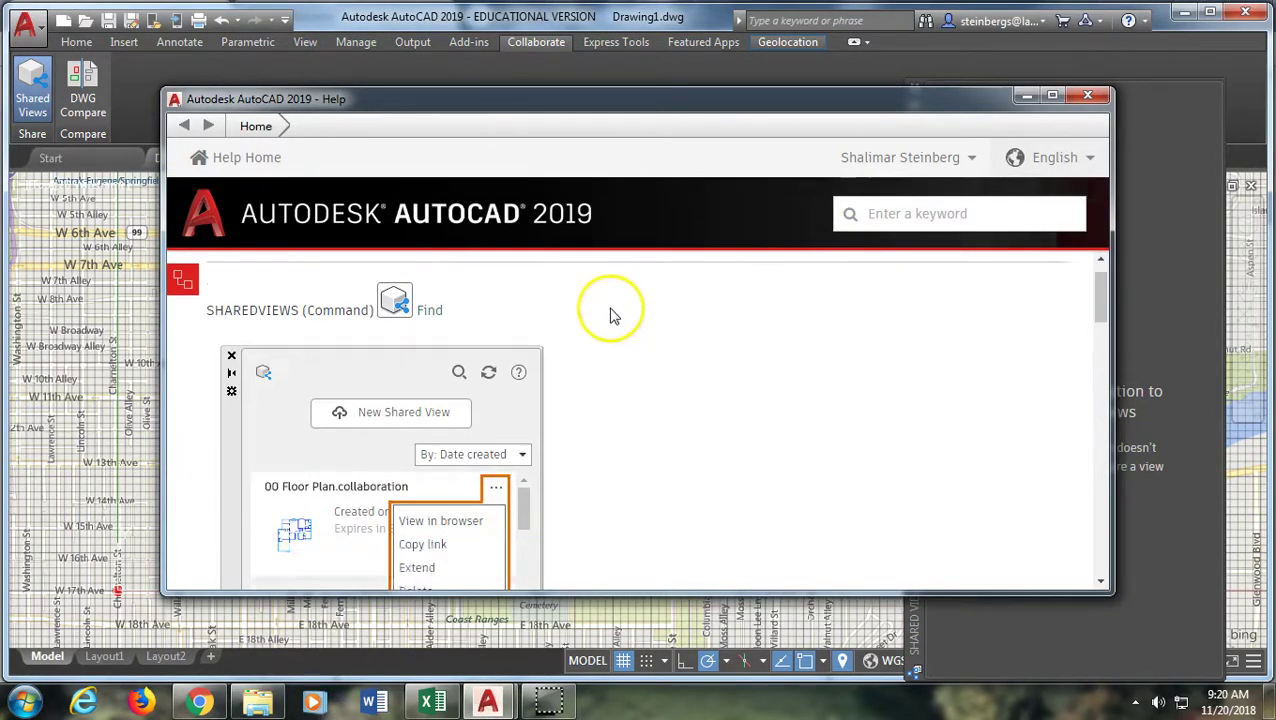
scroll(614, 315, down, 2)
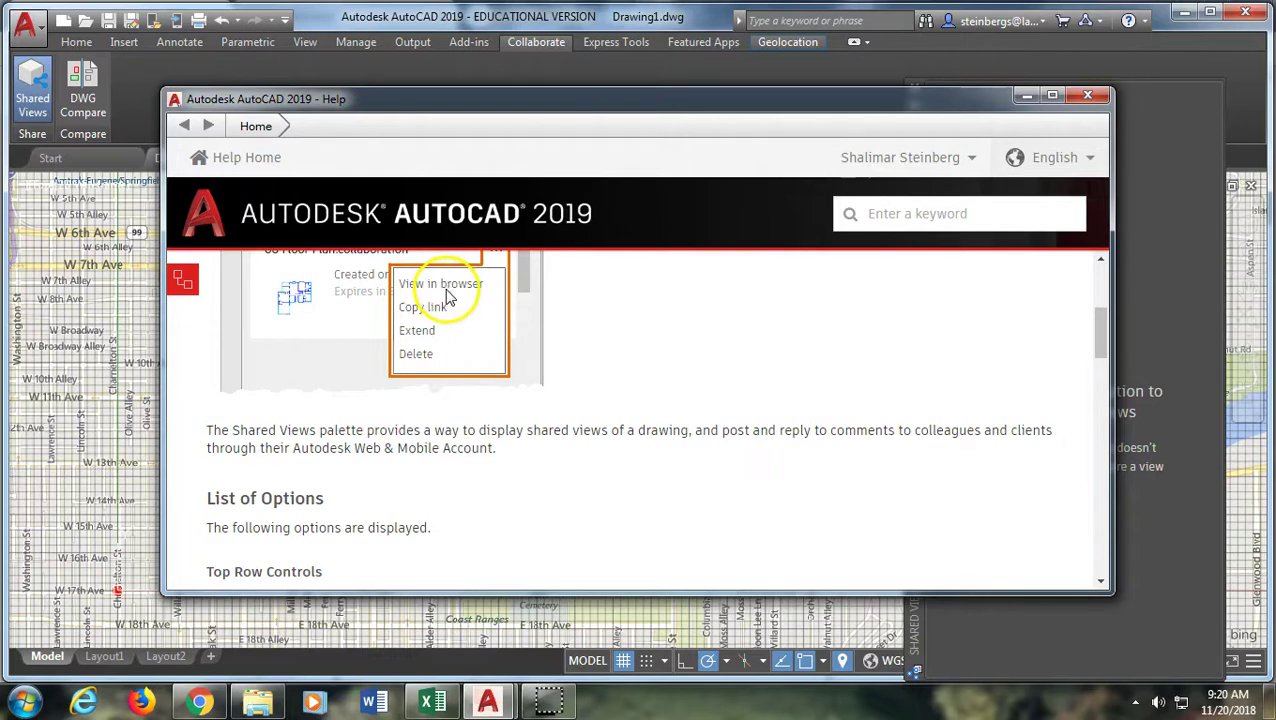
mouse_move(549, 704)
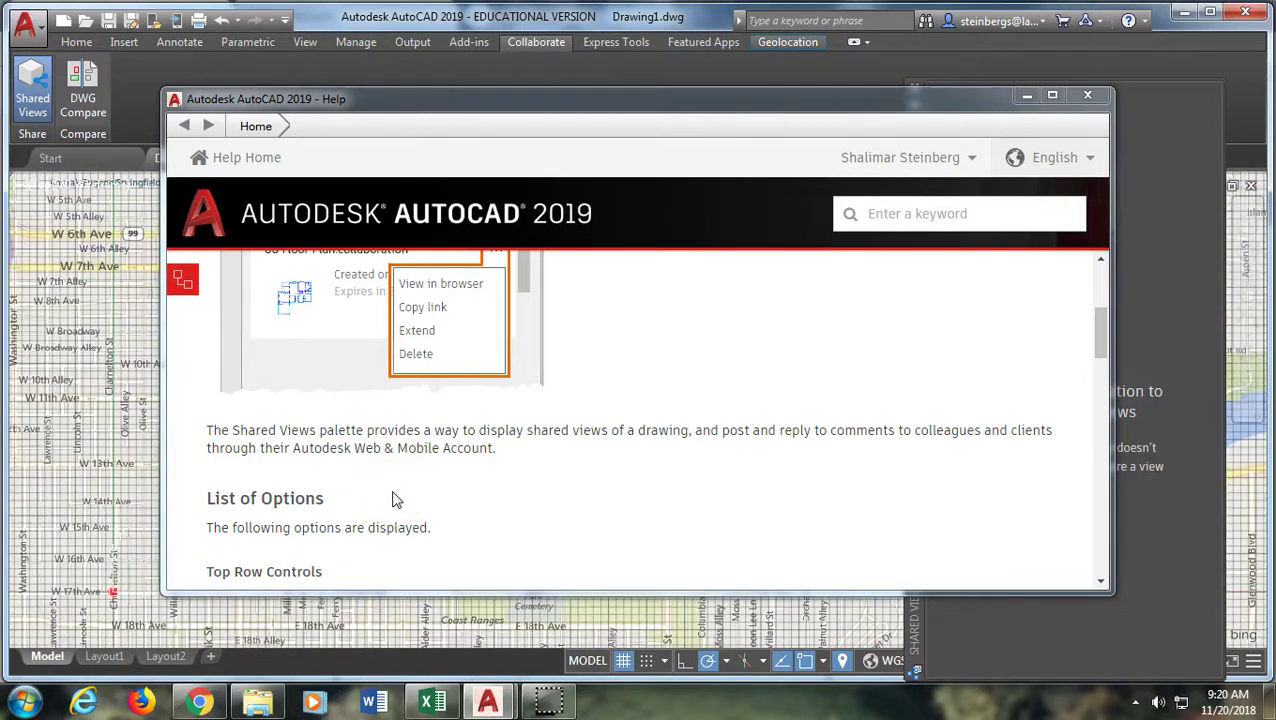
click(398, 500)
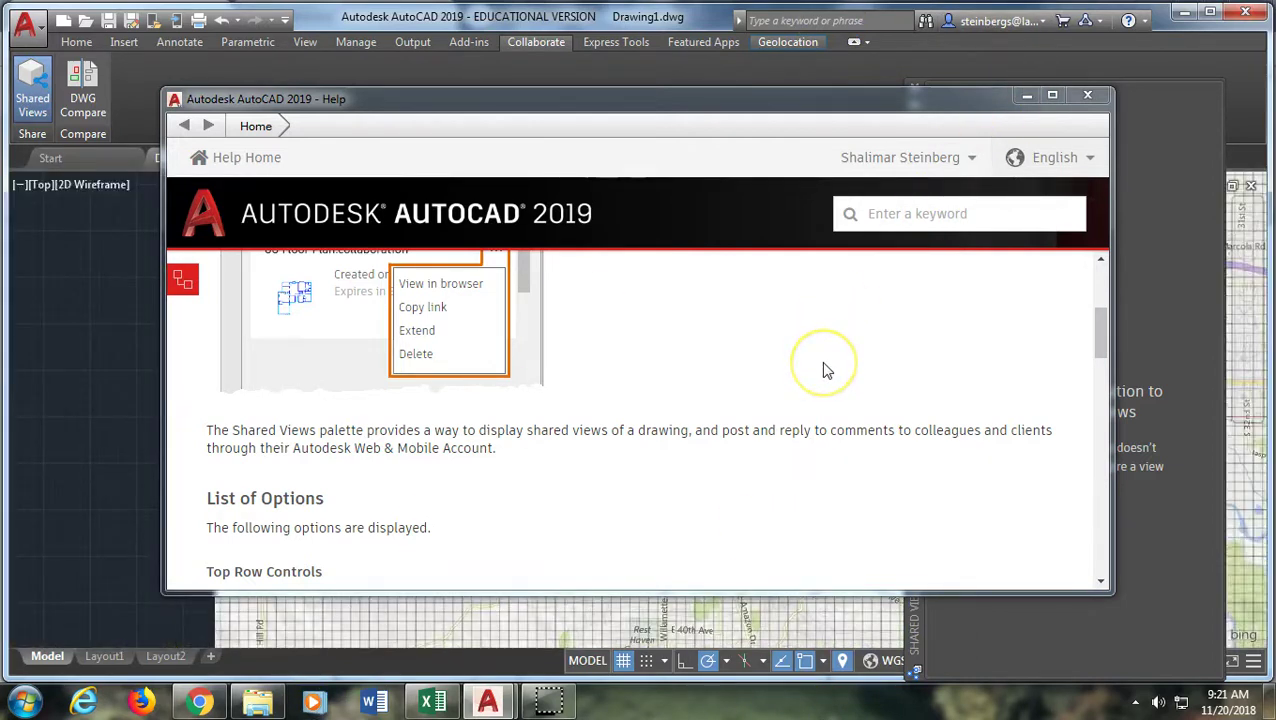
Close the Shared Views help window and palette, returning to the Eugene map drawing
click(1087, 100)
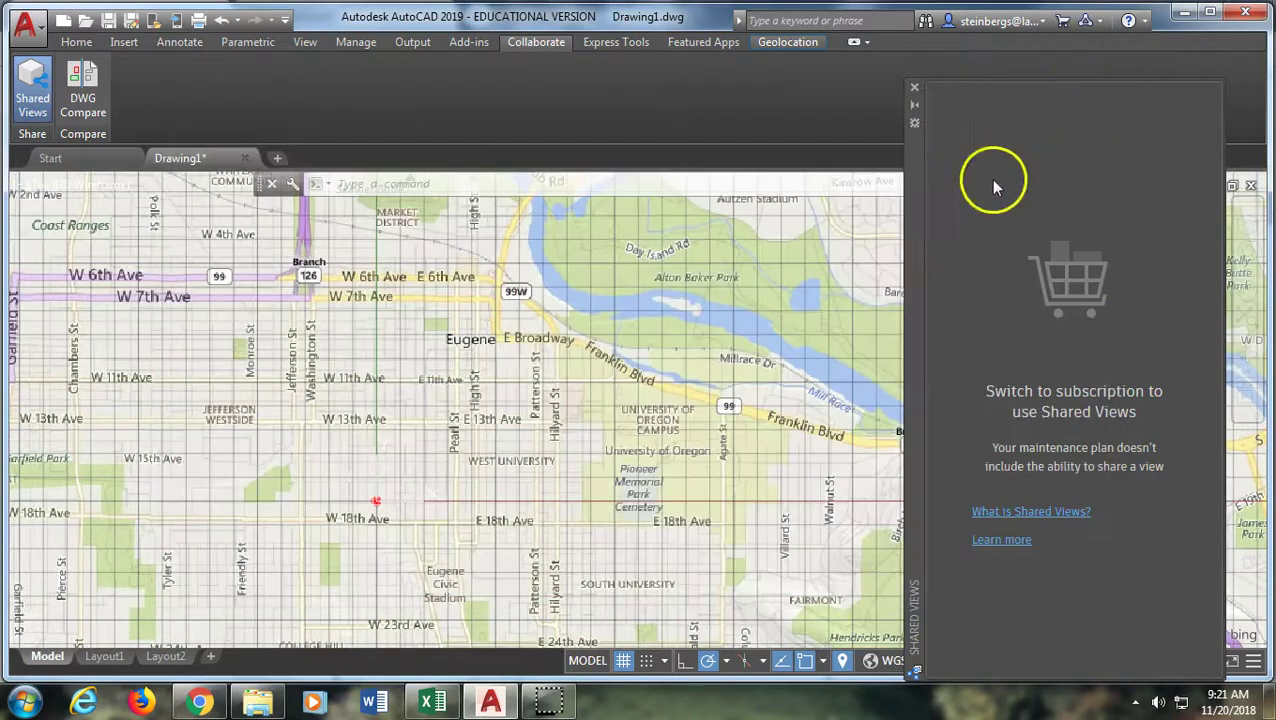
click(913, 88)
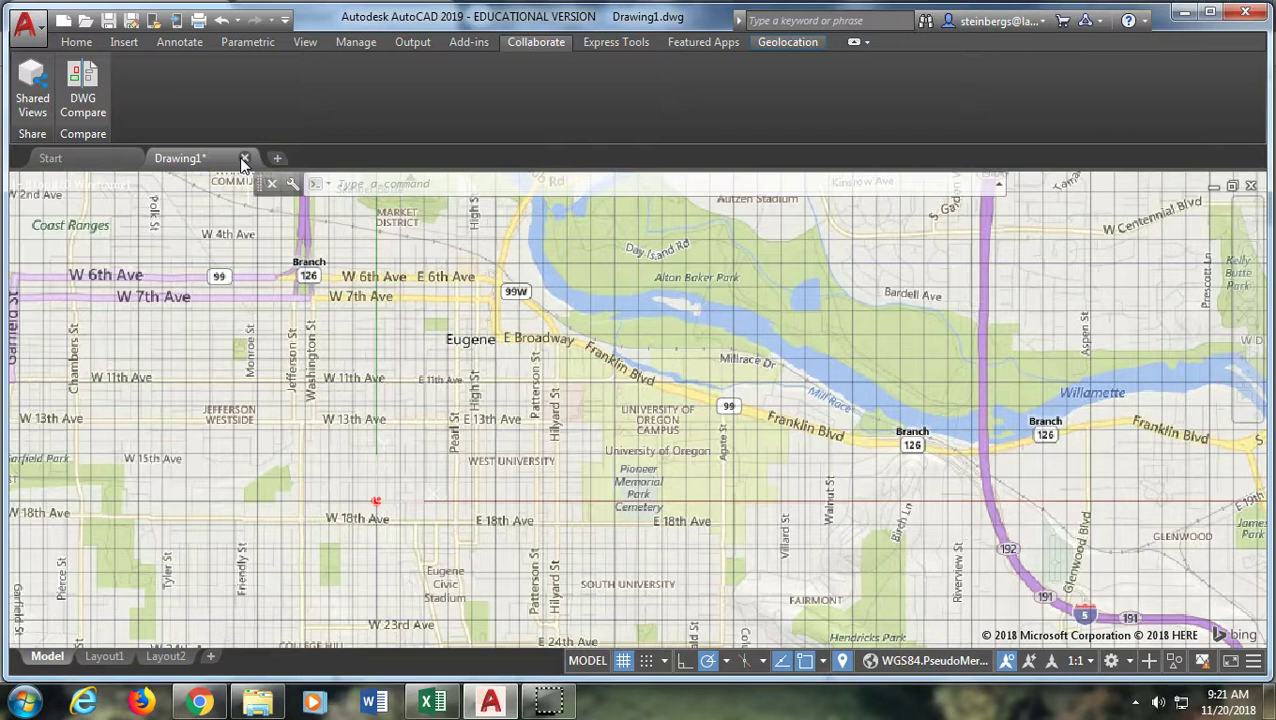
click(228, 176)
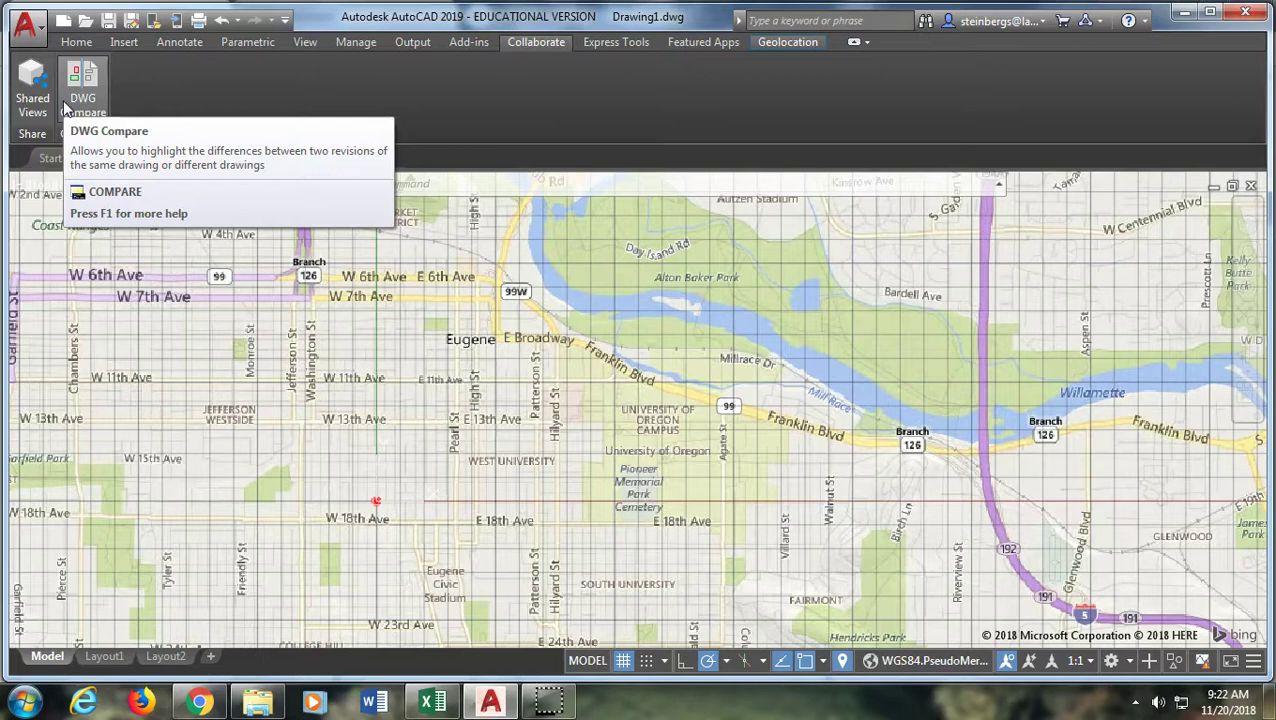
Open Floor Plan Sample.dwg from the network user drive via the Start tab
click(100, 162)
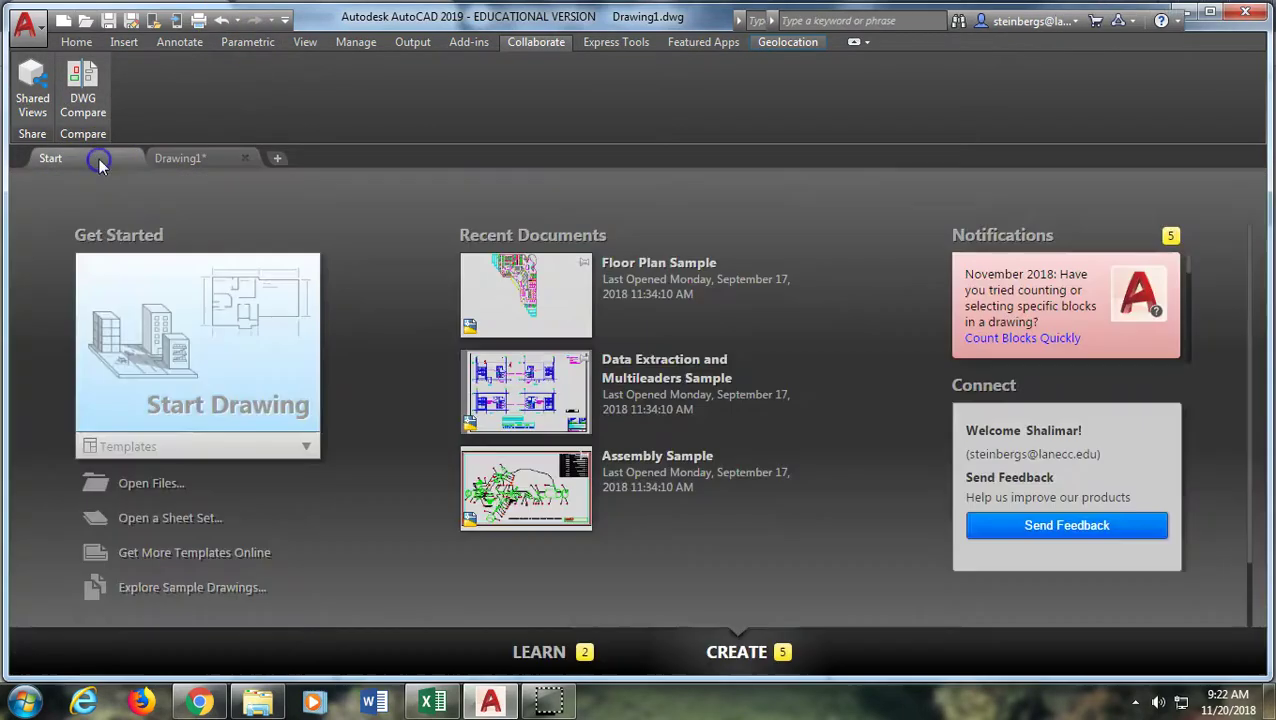
click(147, 488)
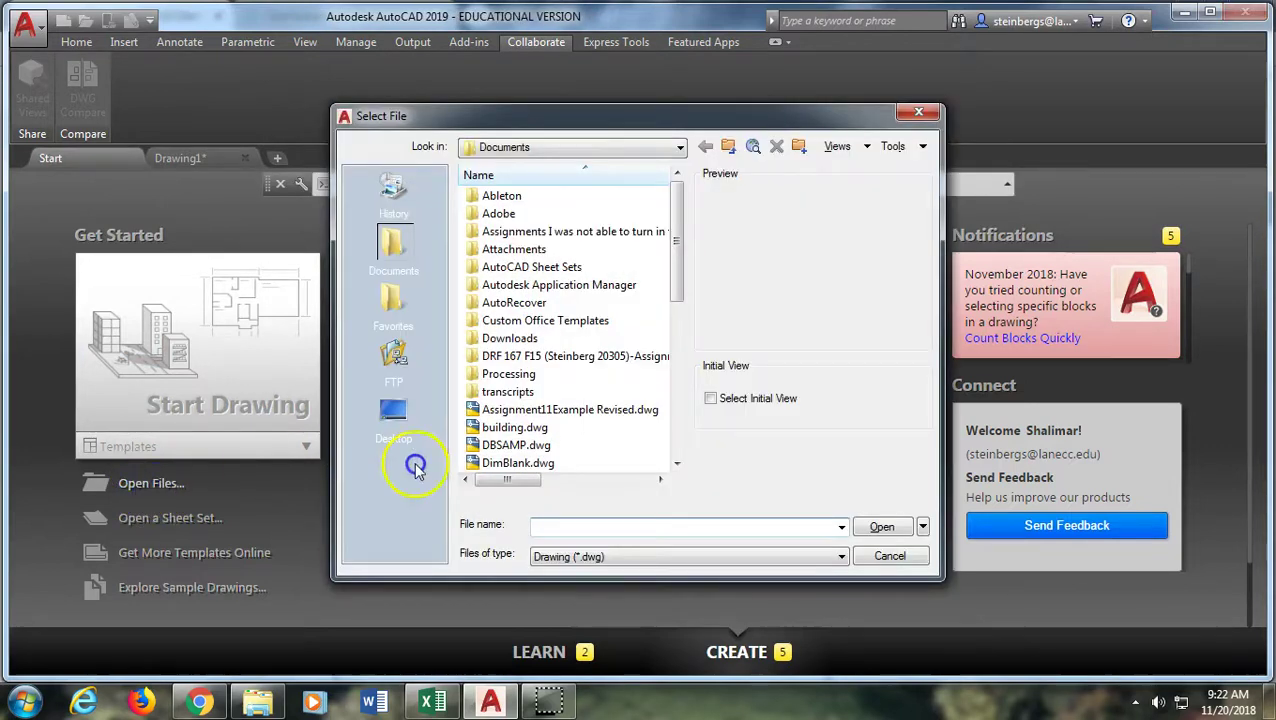
click(672, 445)
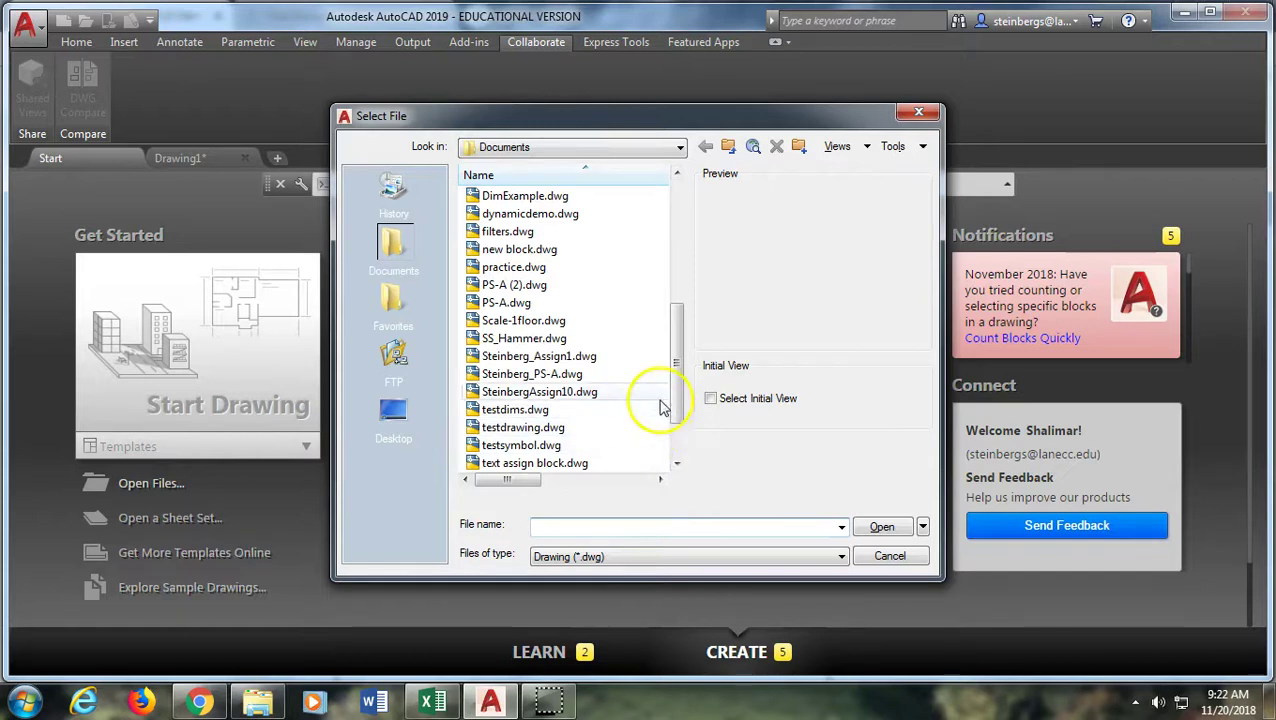
drag(672, 398, 683, 250)
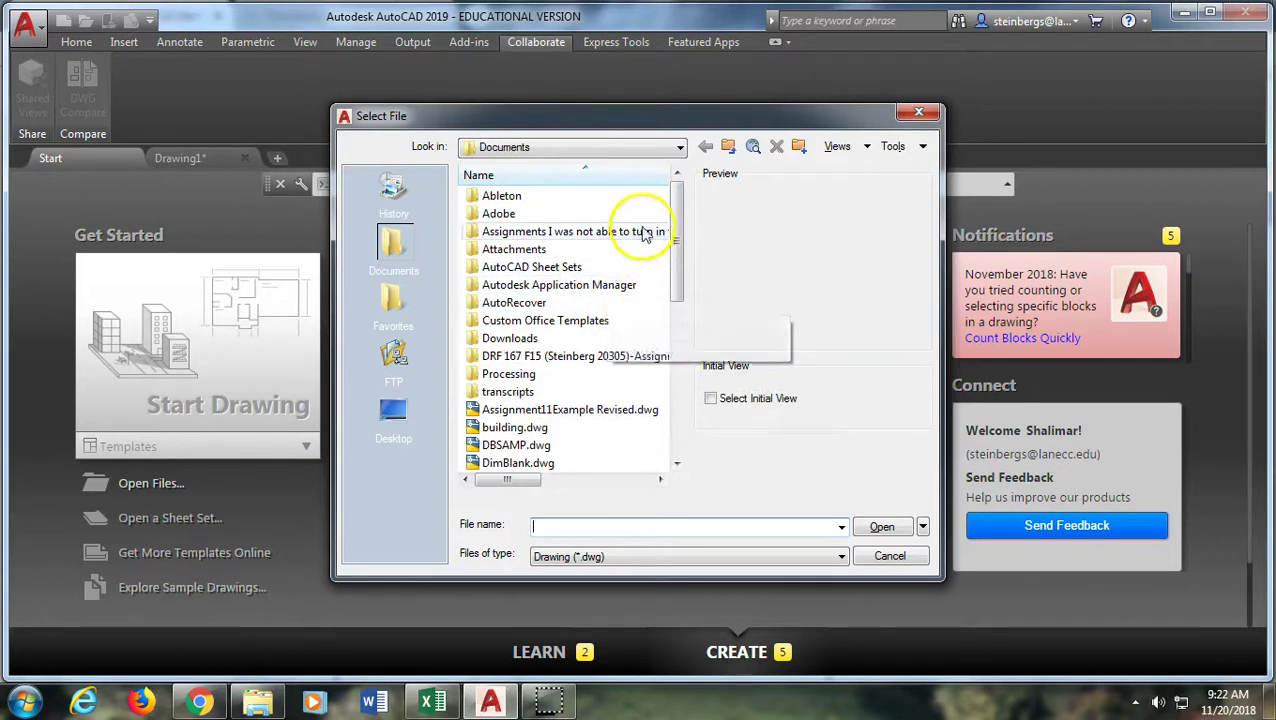
click(592, 148)
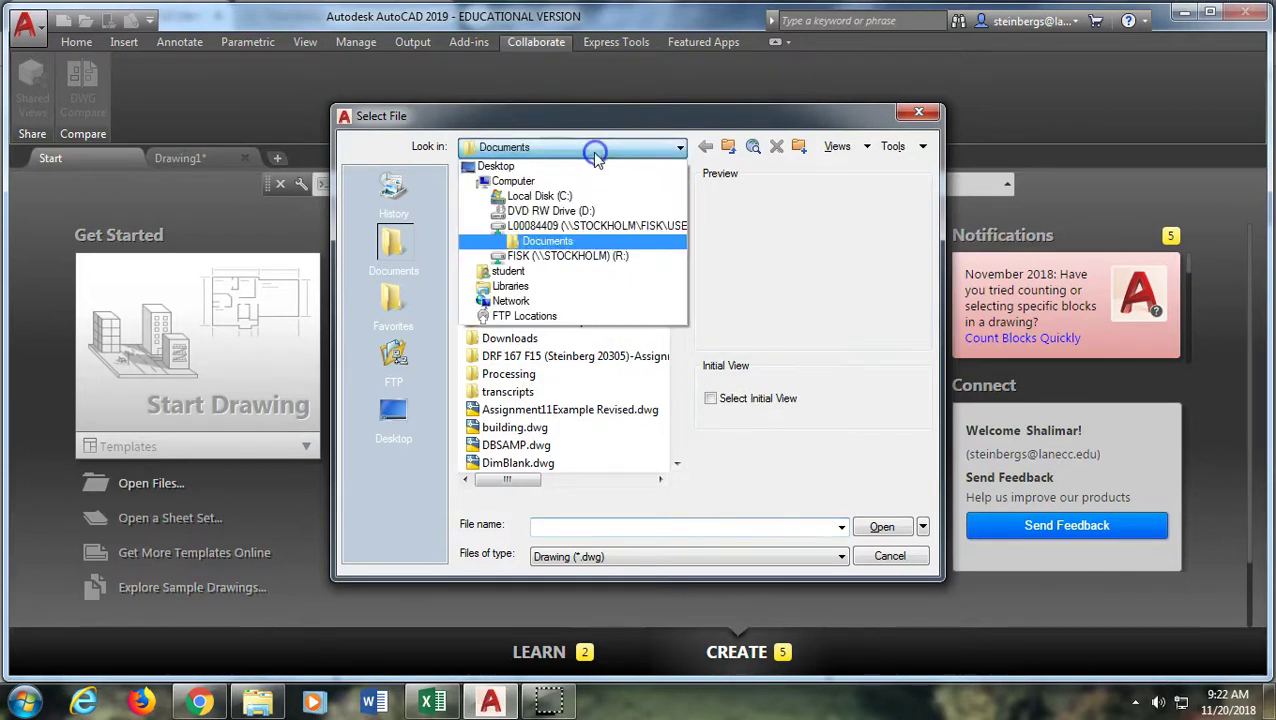
click(548, 224)
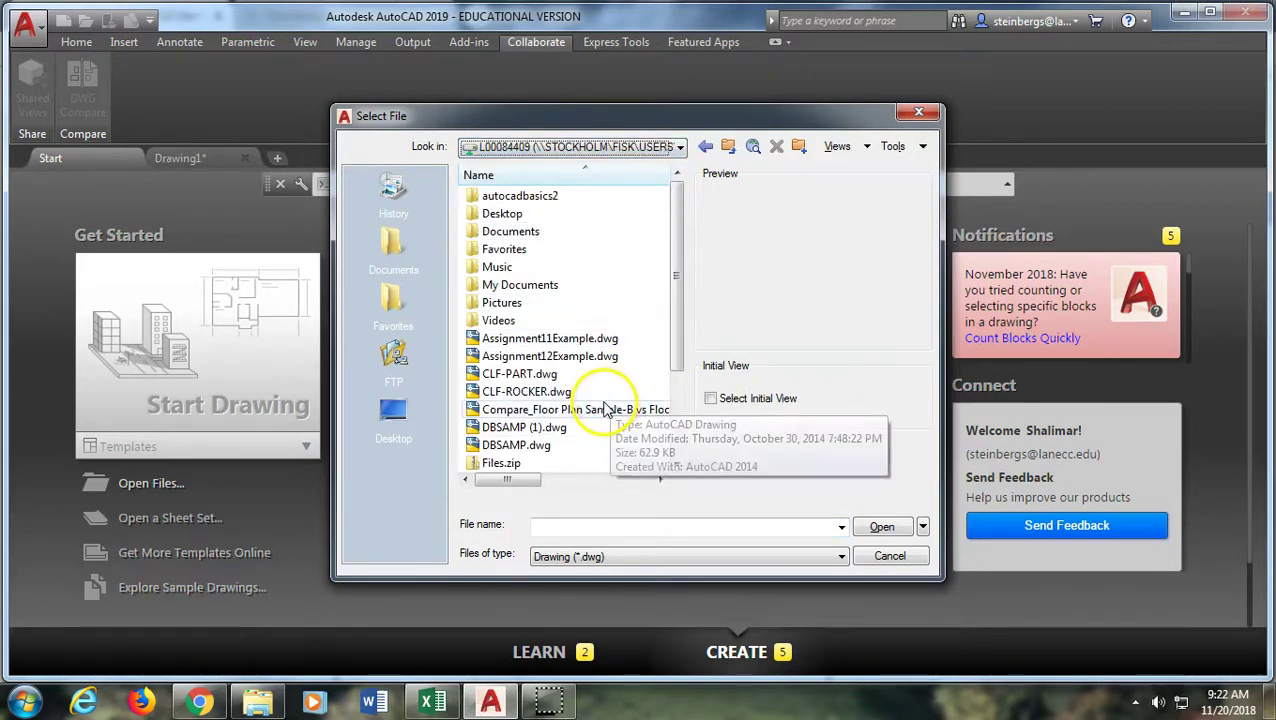
key(BackSpace)
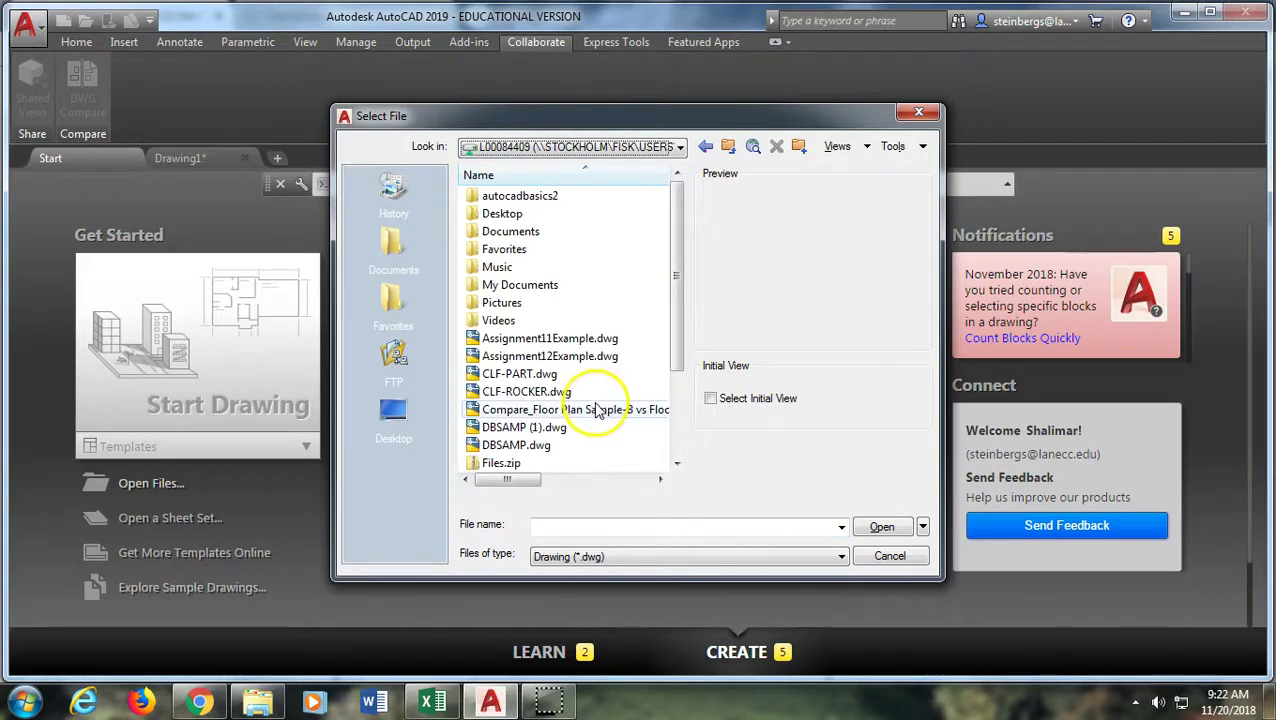
drag(668, 362, 679, 424)
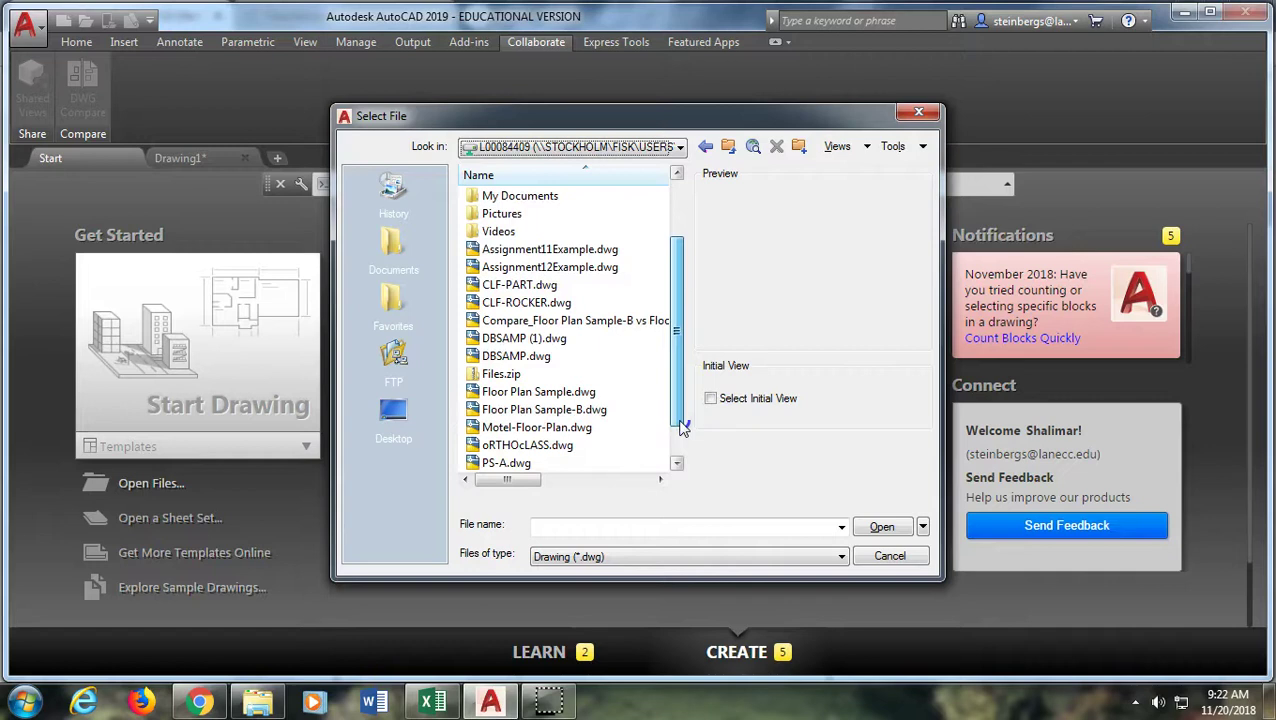
double_click(521, 393)
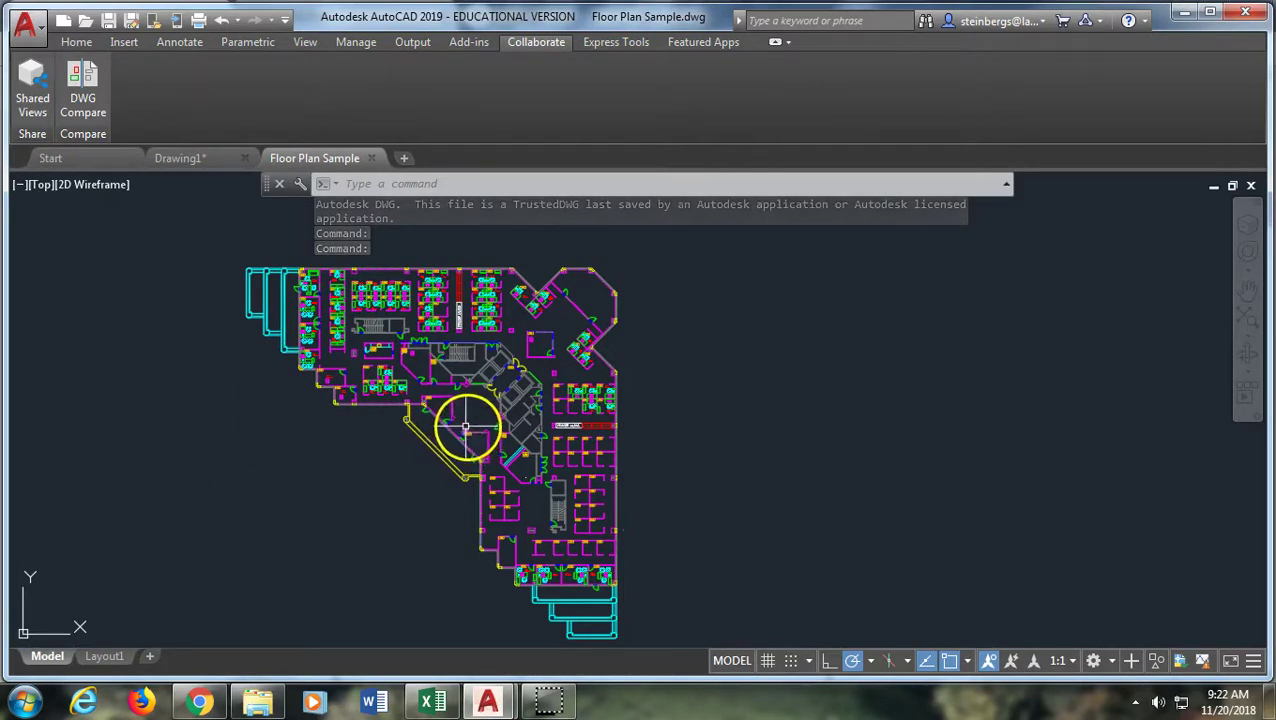
Open Floor Plan Sample-B.dwg in its own tab and pan the plan into view
click(127, 158)
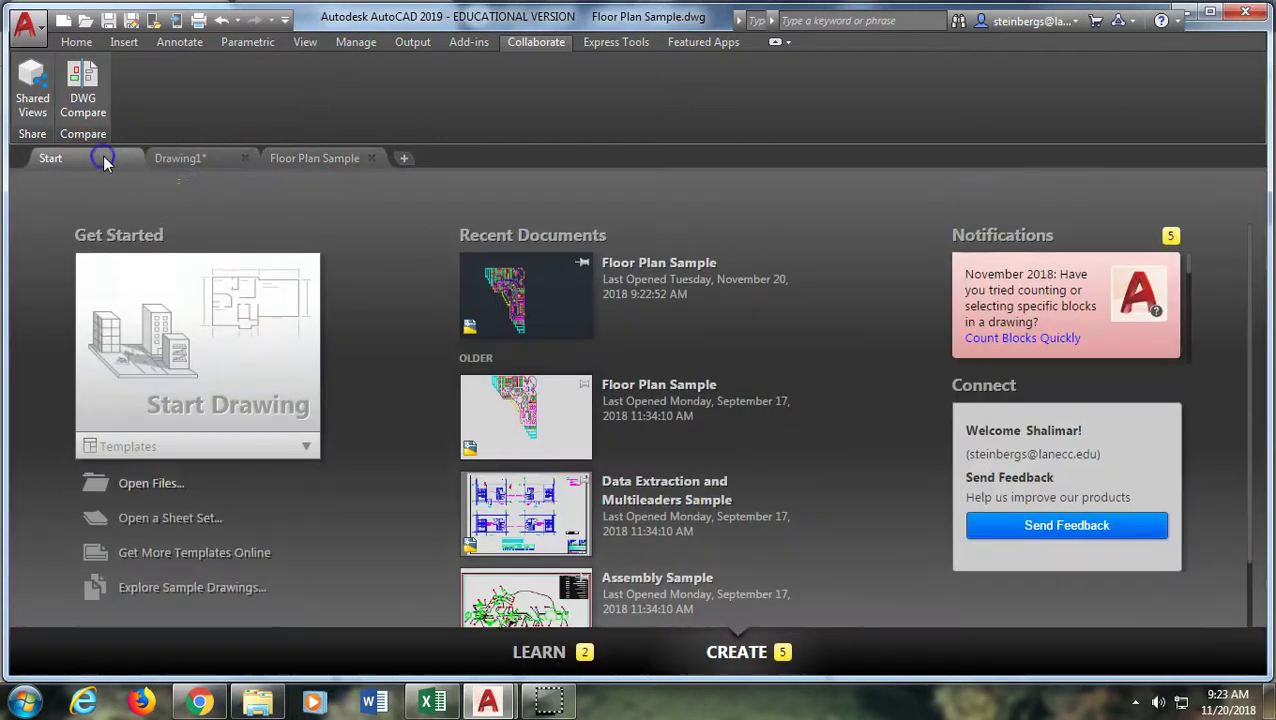
click(151, 483)
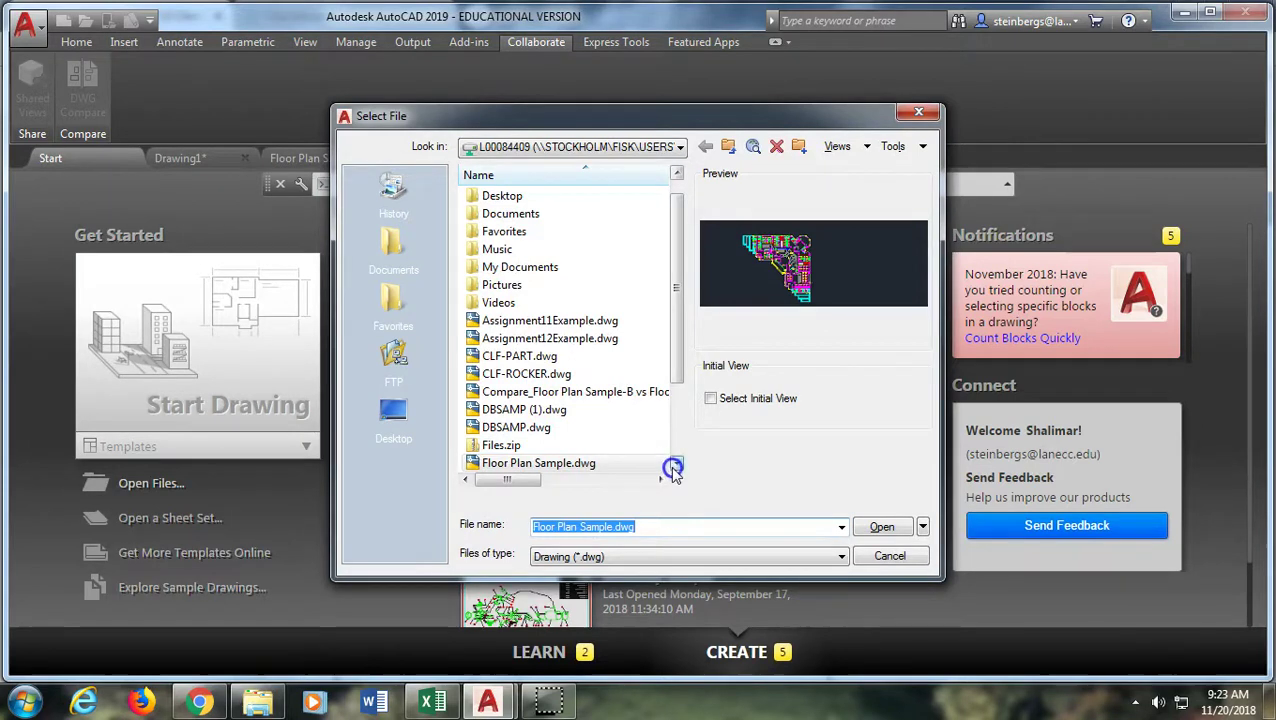
click(676, 463)
click(590, 464)
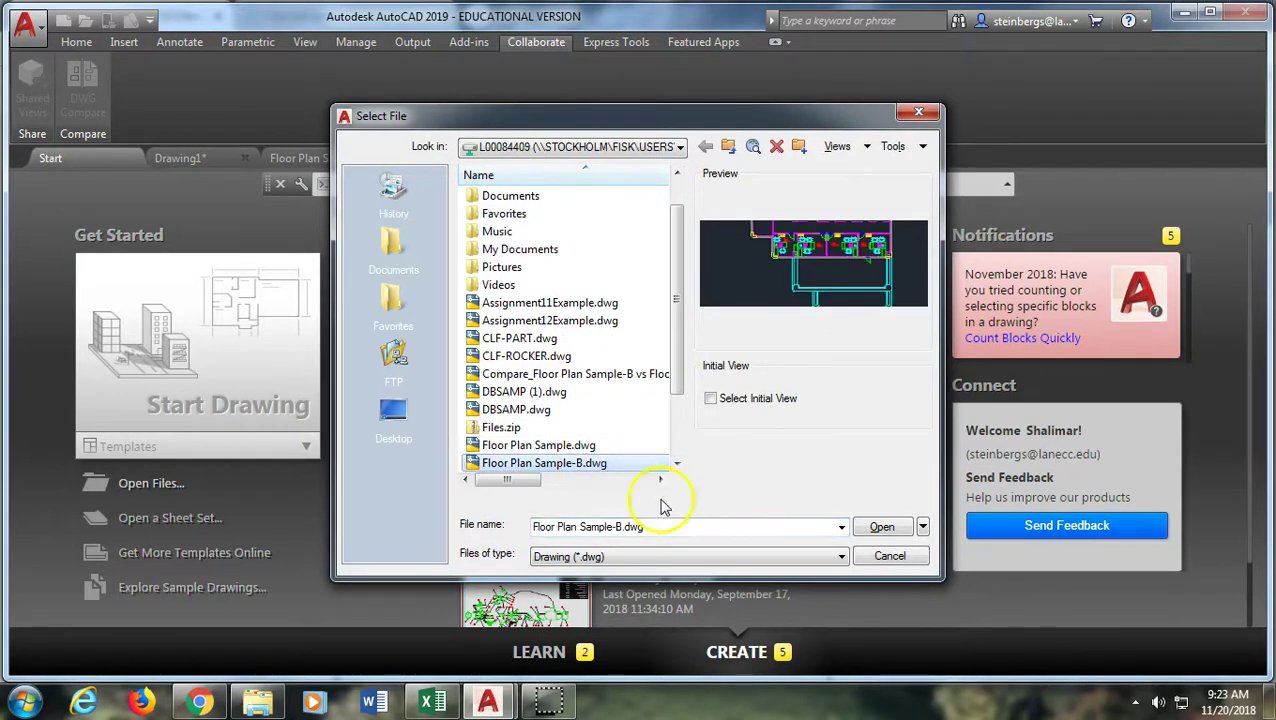
click(881, 527)
scroll(561, 386, down, 5)
scroll(555, 392, up, 4)
middle_drag(537, 418, 639, 567)
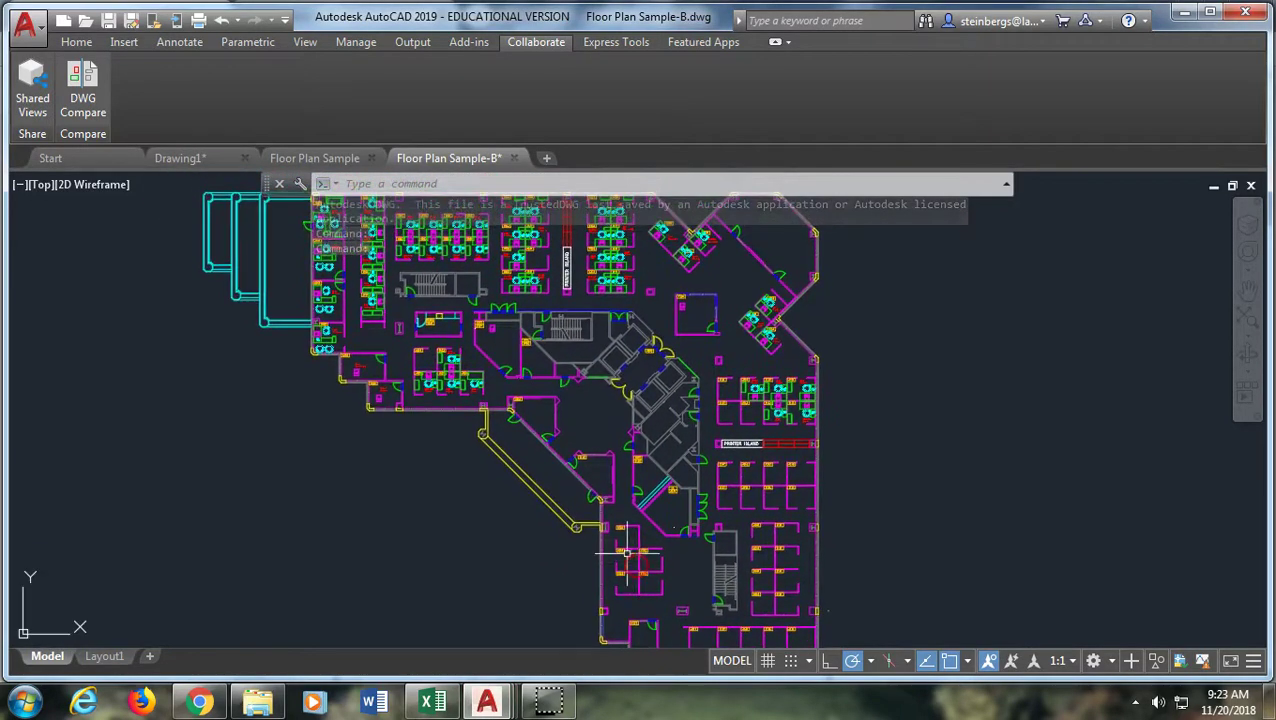
Start DWG Compare with Floor Plan Sample.dwg as DWG 1 and Floor Plan Sample-B.dwg as DWG 2
click(313, 158)
click(95, 104)
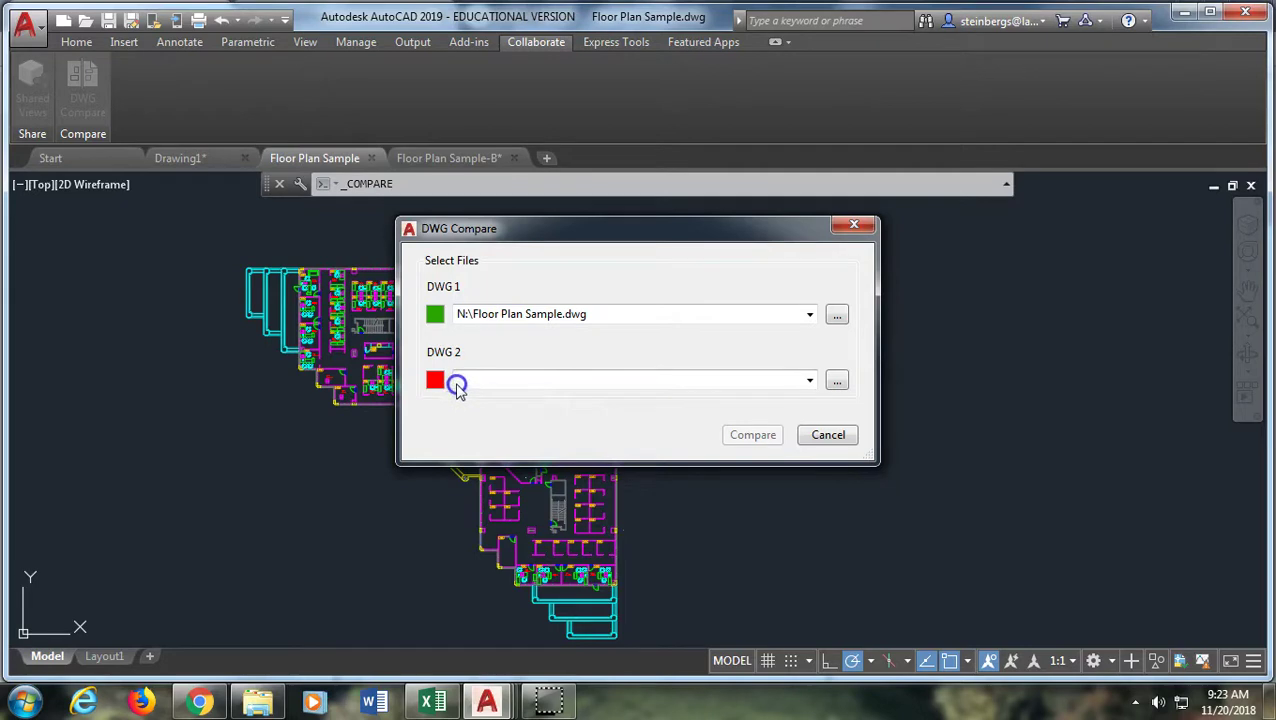
click(811, 382)
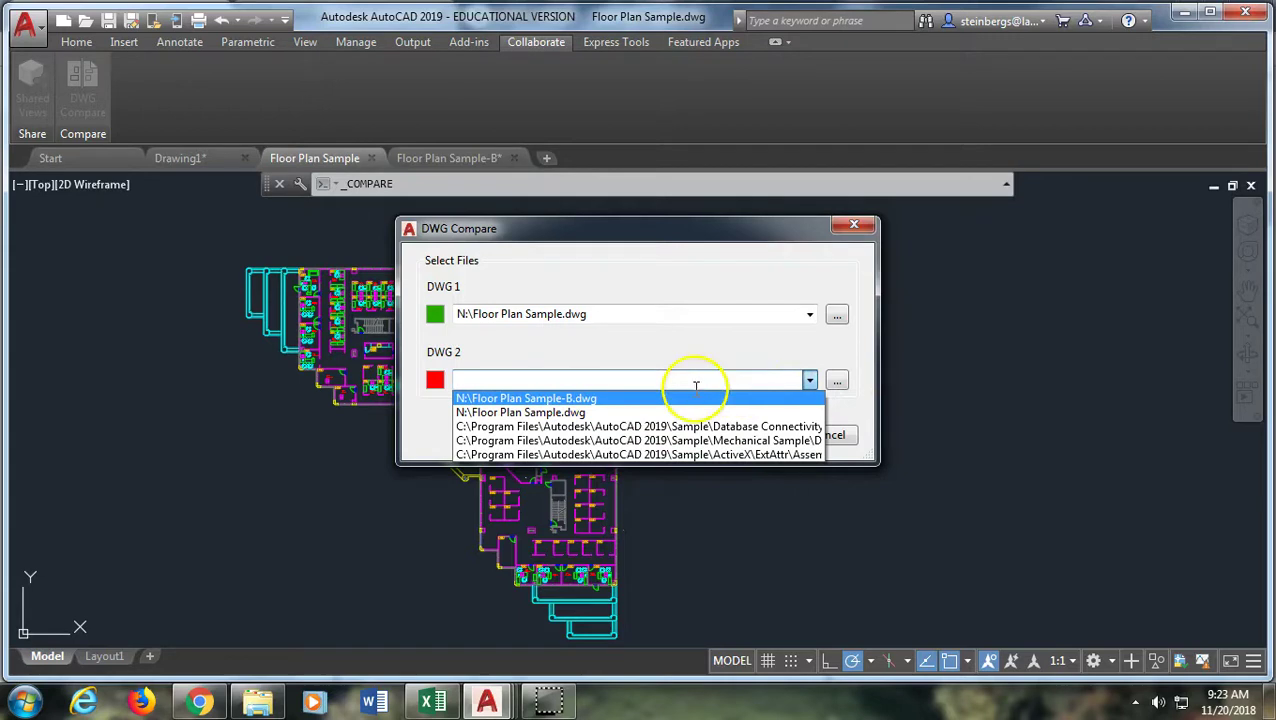
click(558, 400)
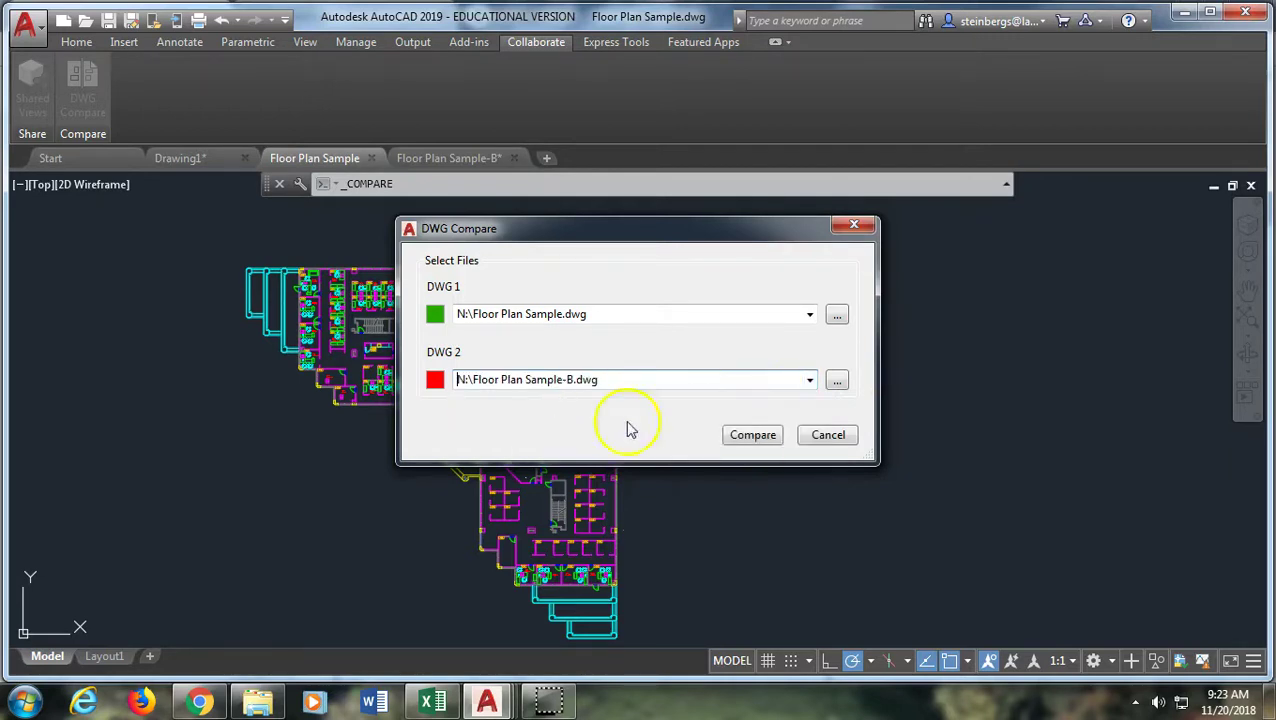
Run the comparison and inspect both revision-clouded changes in the overlaid floor plans
click(752, 436)
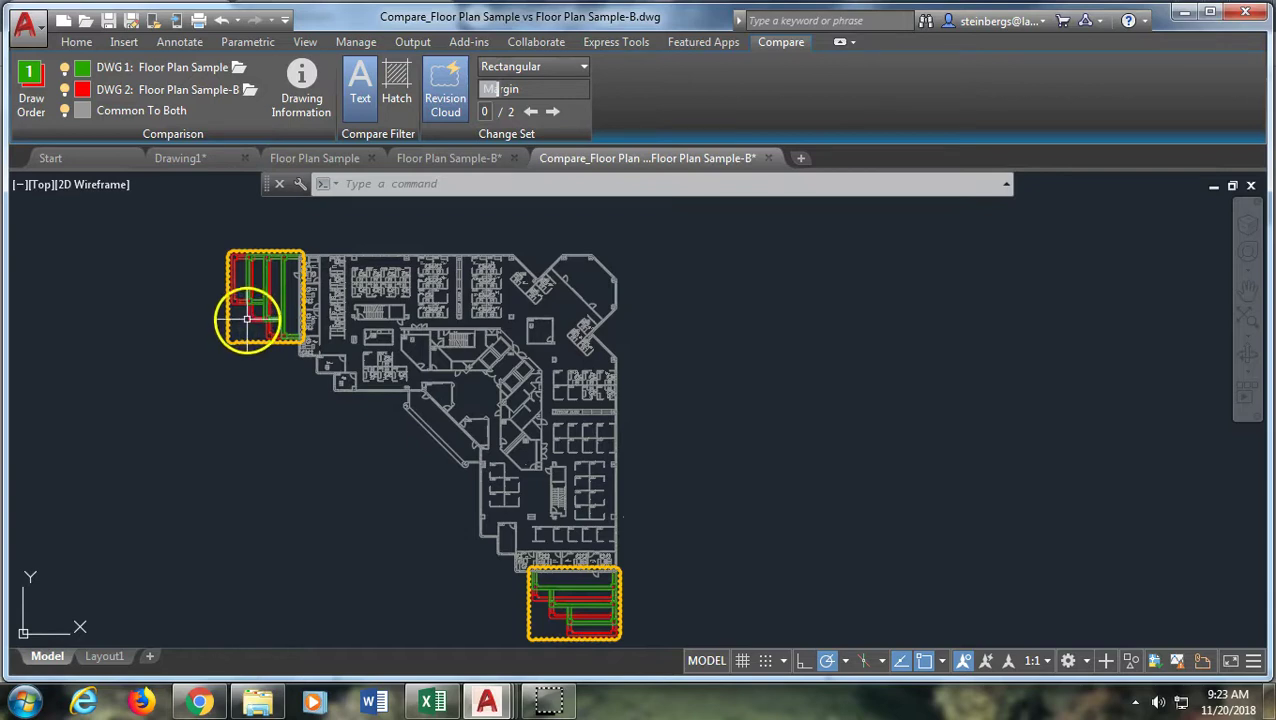
scroll(245, 320, up, 4)
middle_drag(318, 262, 250, 500)
scroll(277, 442, down, 2)
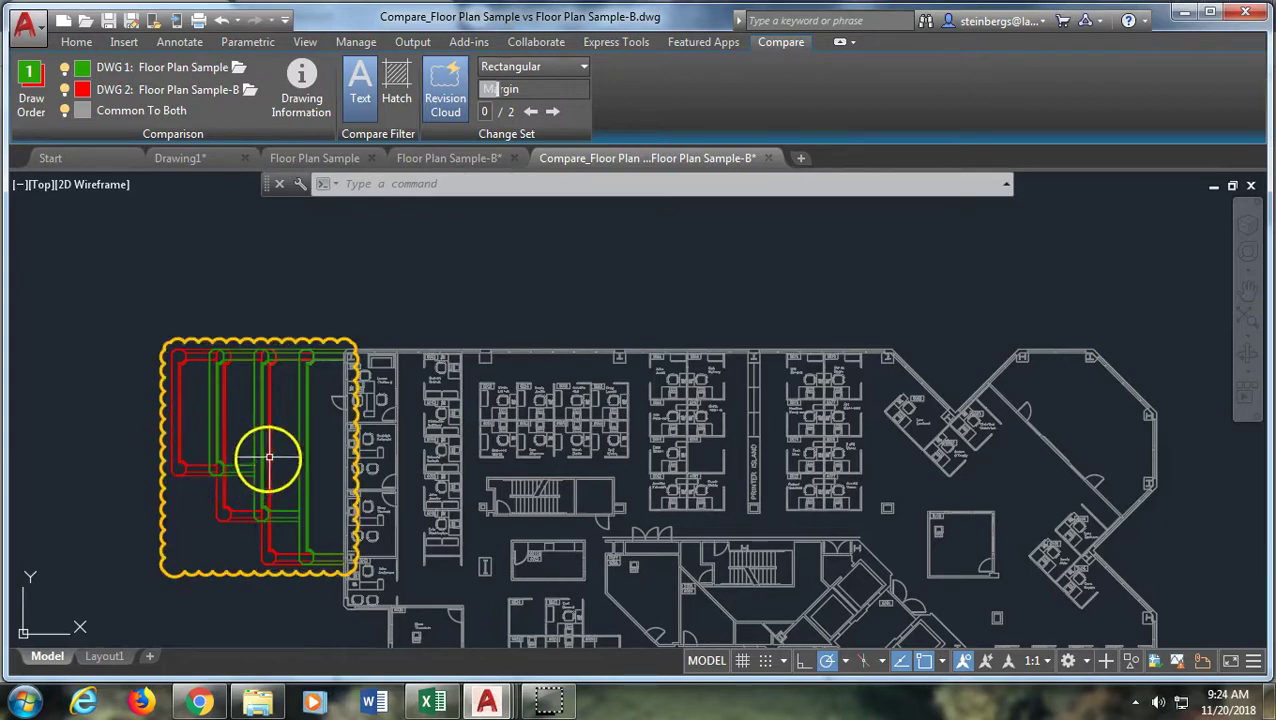
scroll(445, 445, down, 5)
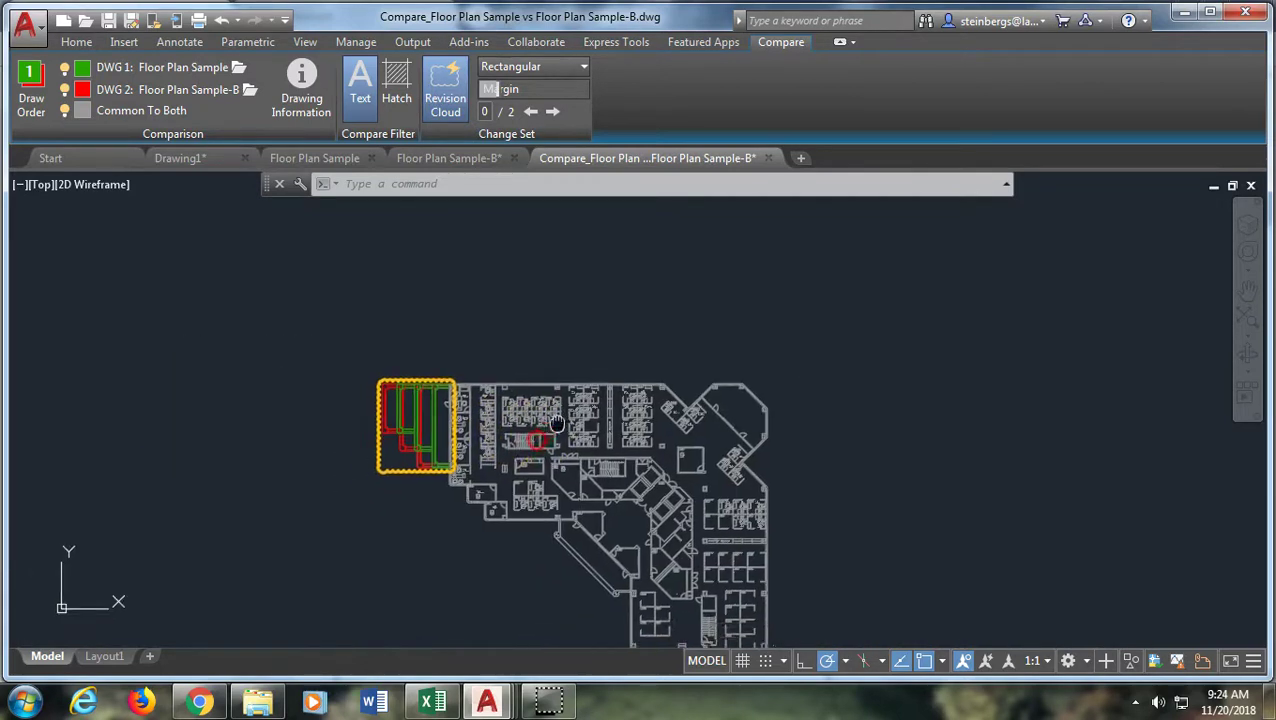
middle_drag(578, 407, 601, 251)
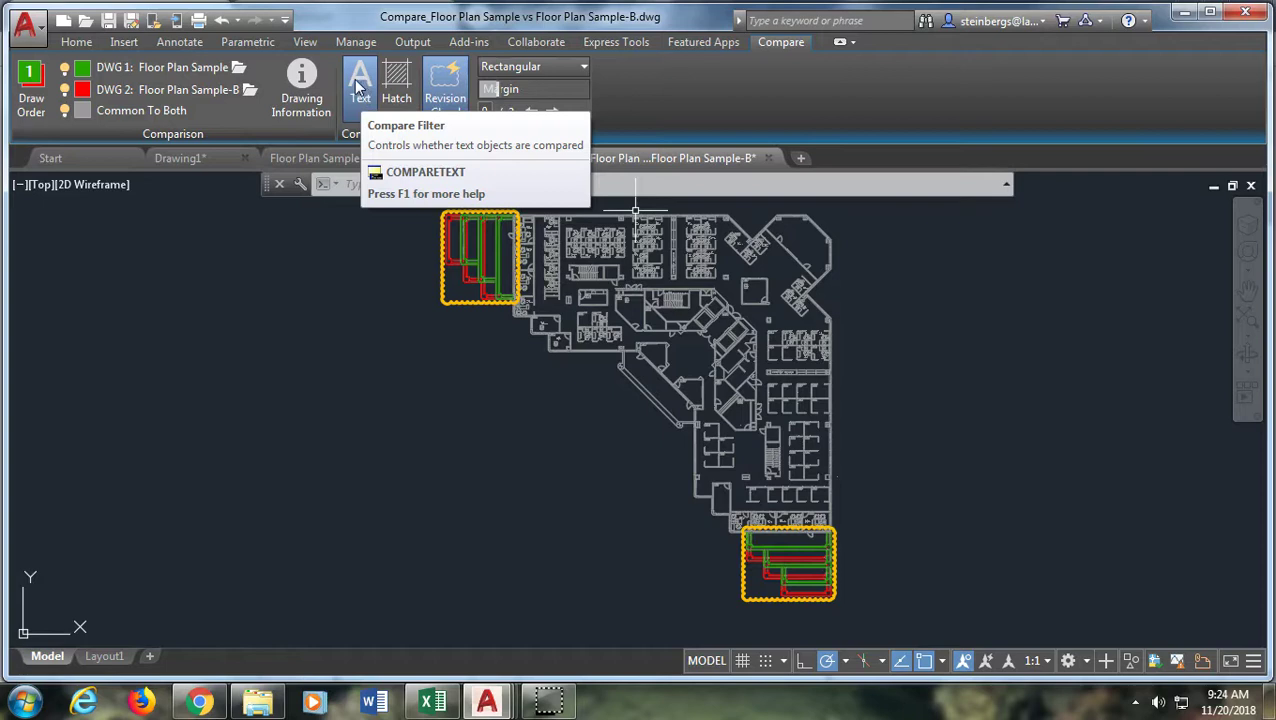
Toggle the Text and Hatch compare filters, then show Drawing Information for both files
click(362, 80)
click(442, 80)
click(408, 78)
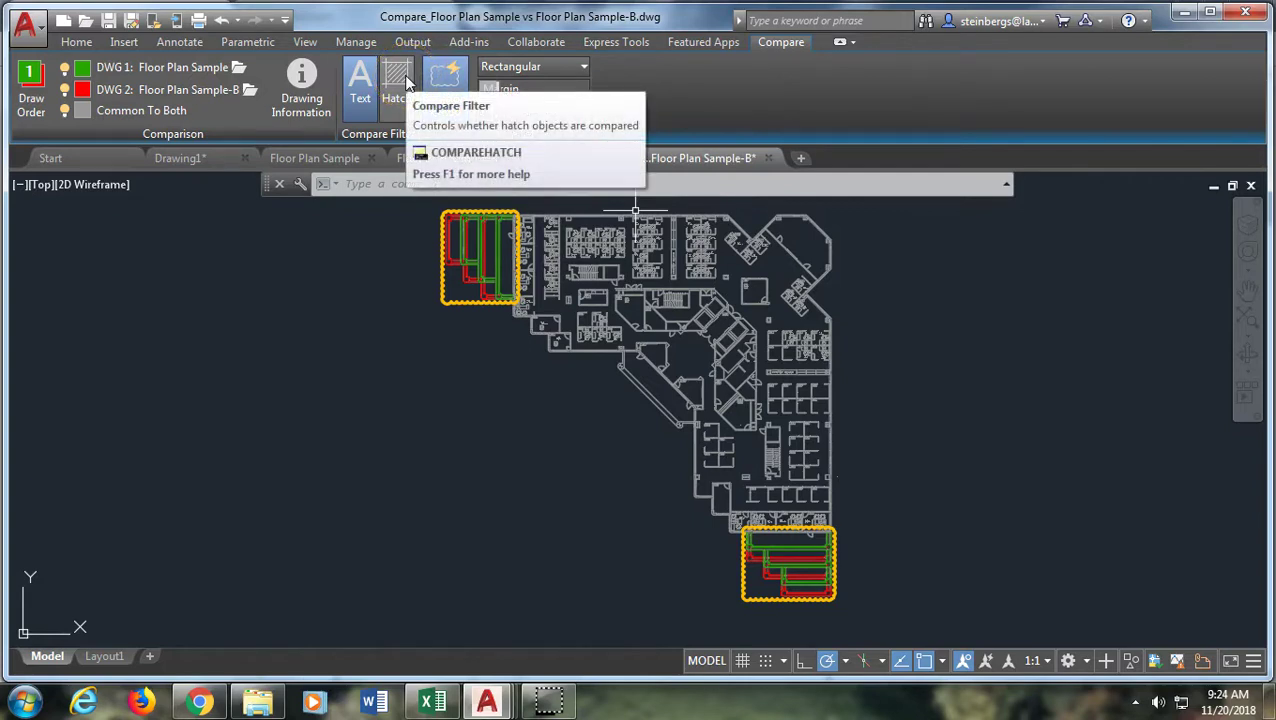
click(404, 84)
click(302, 82)
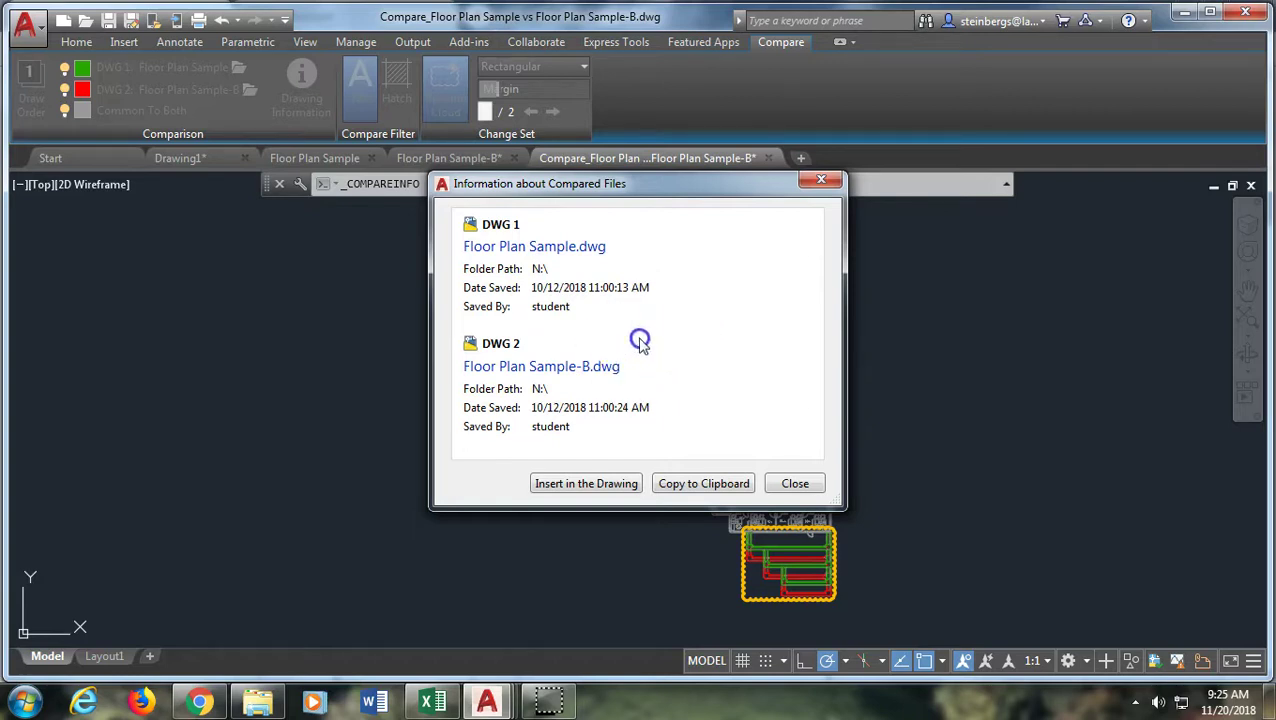
Close the Information about Compared Files dialog and look over the open drawing tabs
click(818, 186)
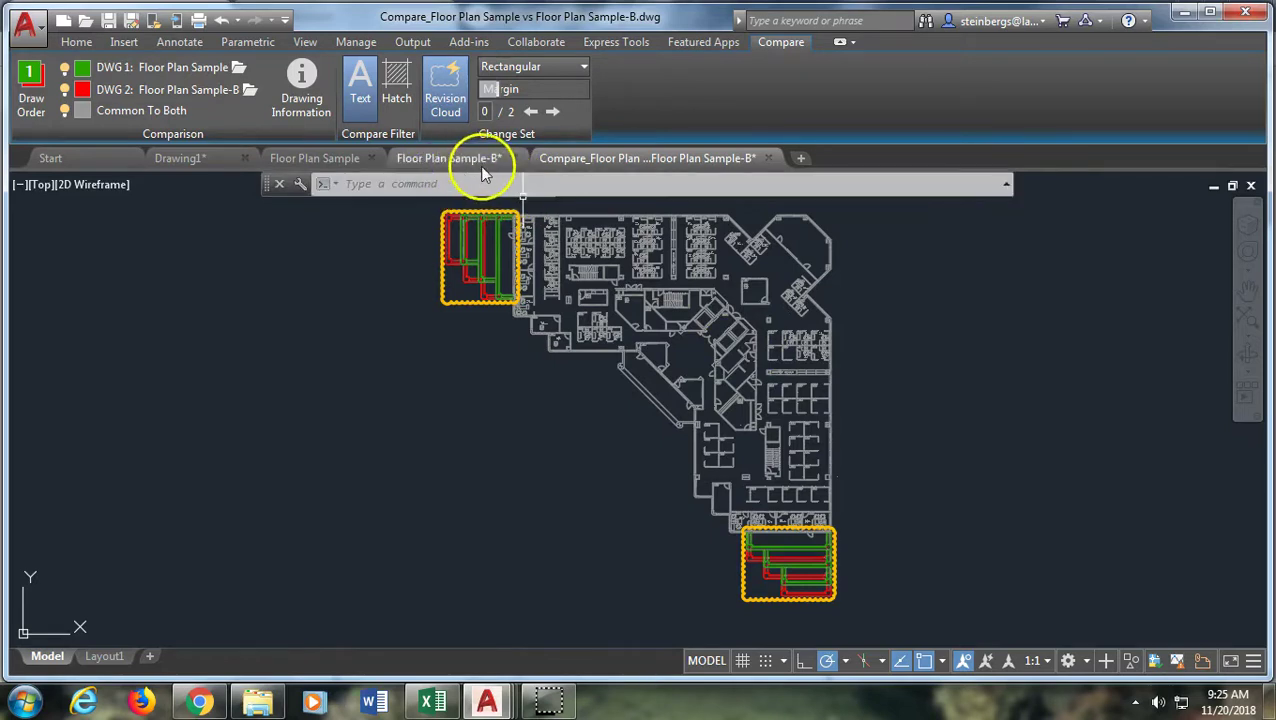
mouse_move(480, 165)
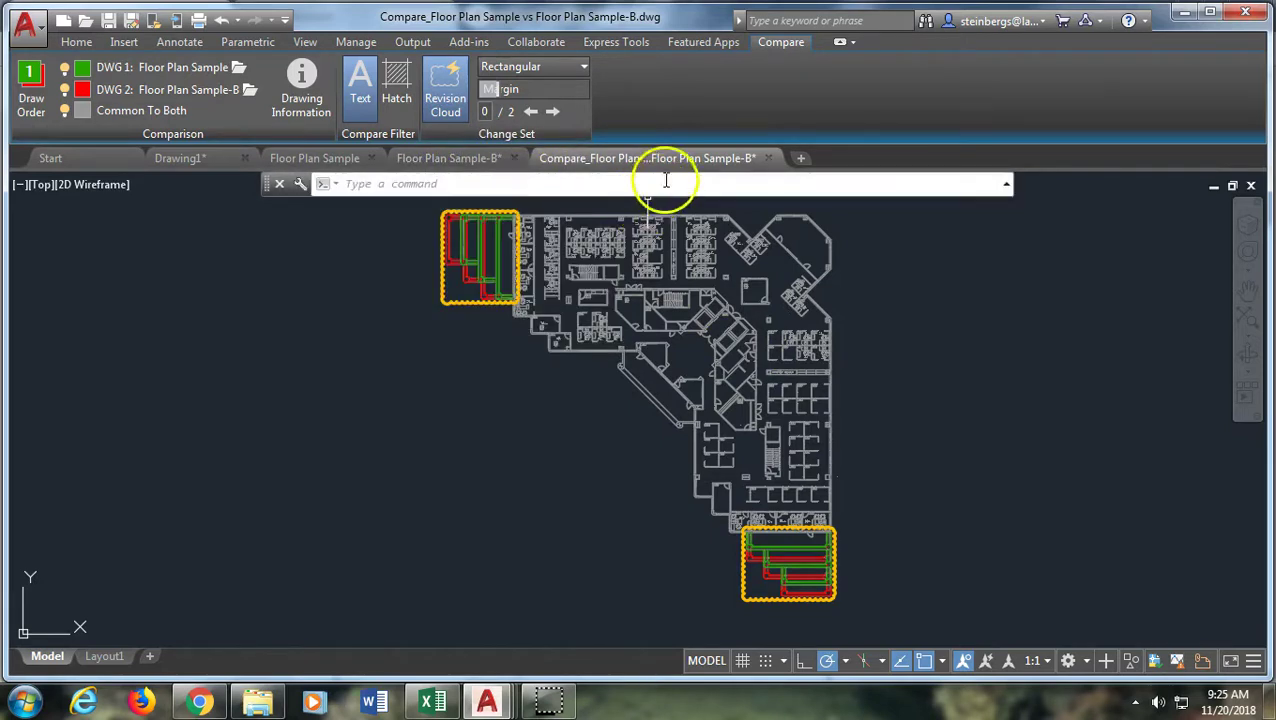
mouse_move(660, 157)
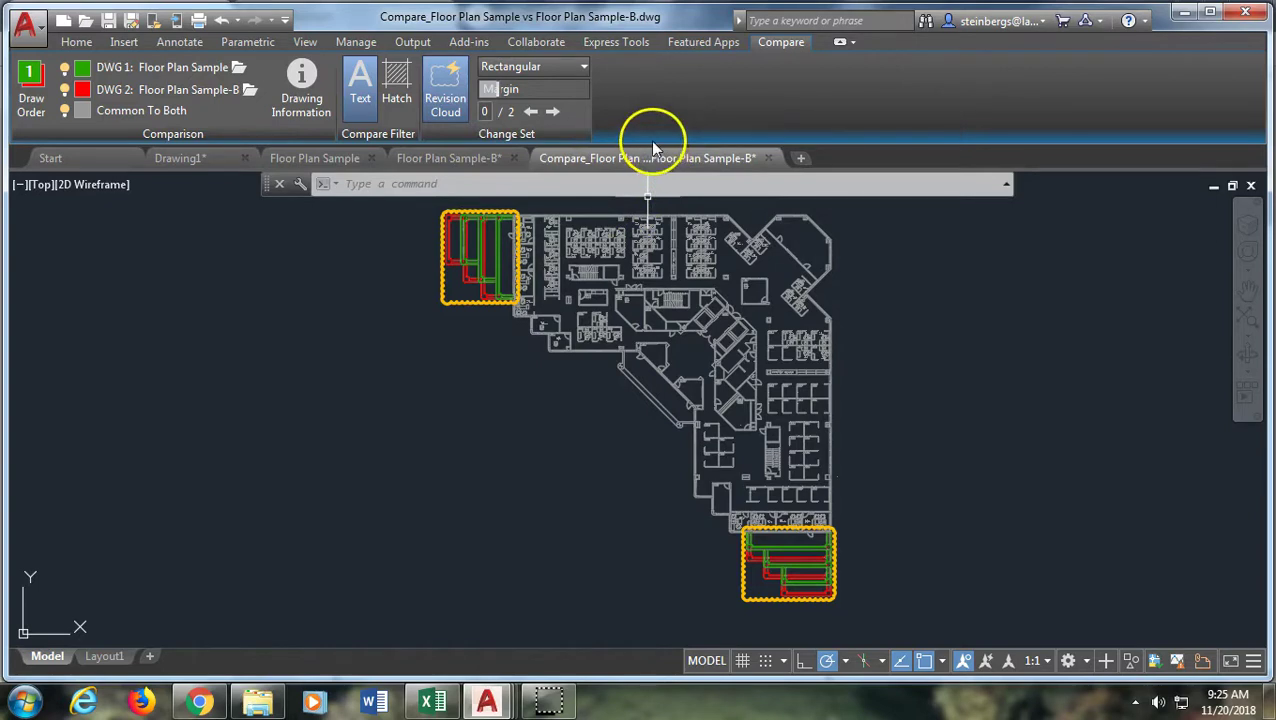